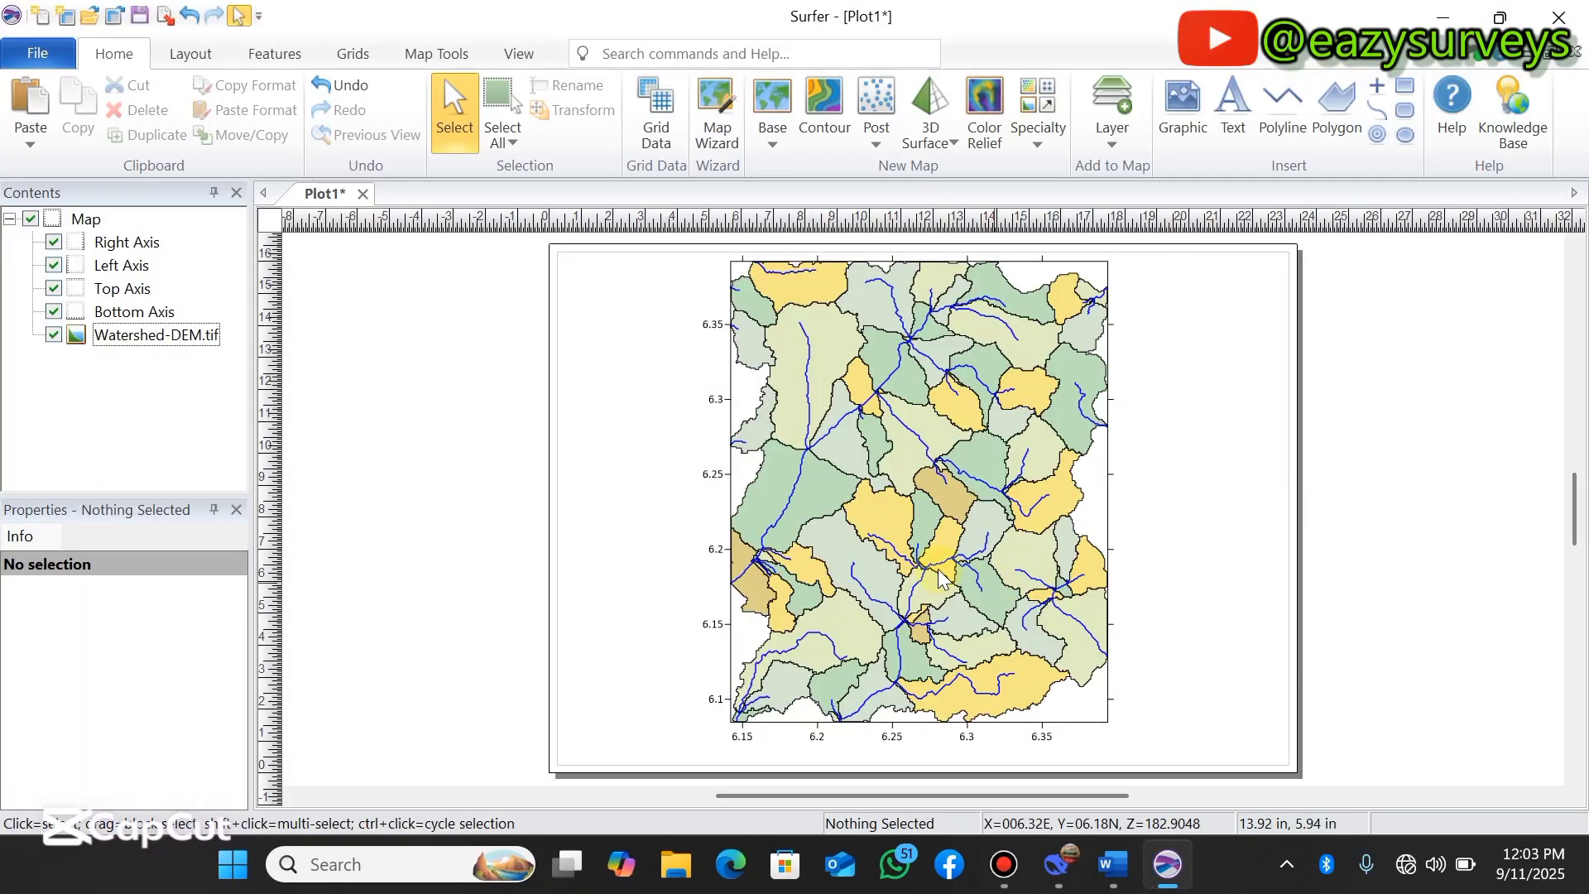
Close Surfer and discard the changes to the open watershed plot.
left_click(965, 489)
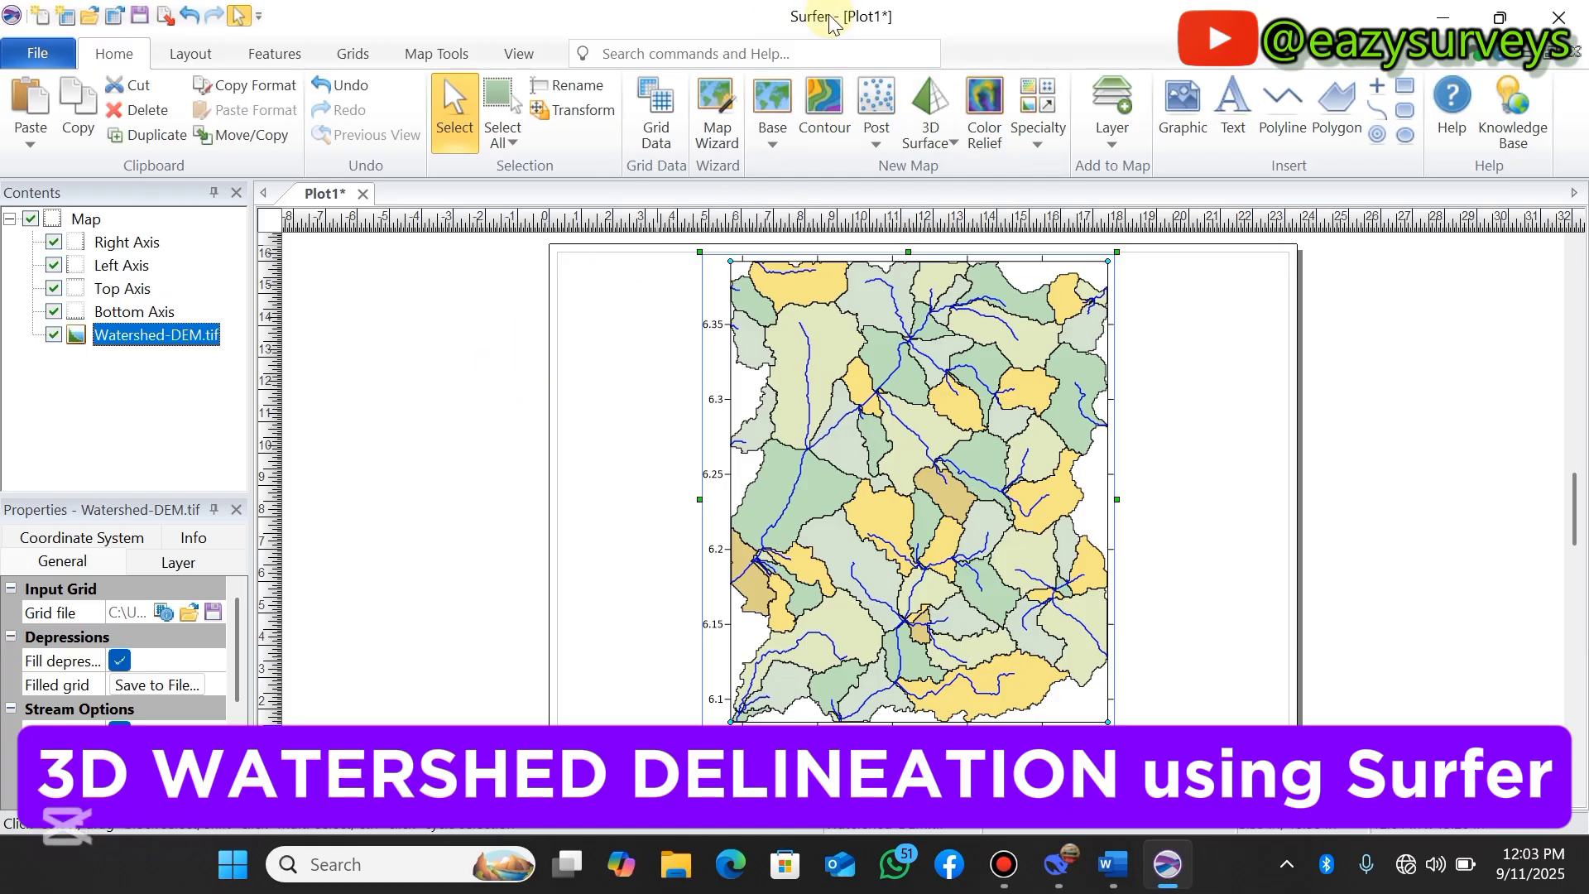
left_click(1559, 17)
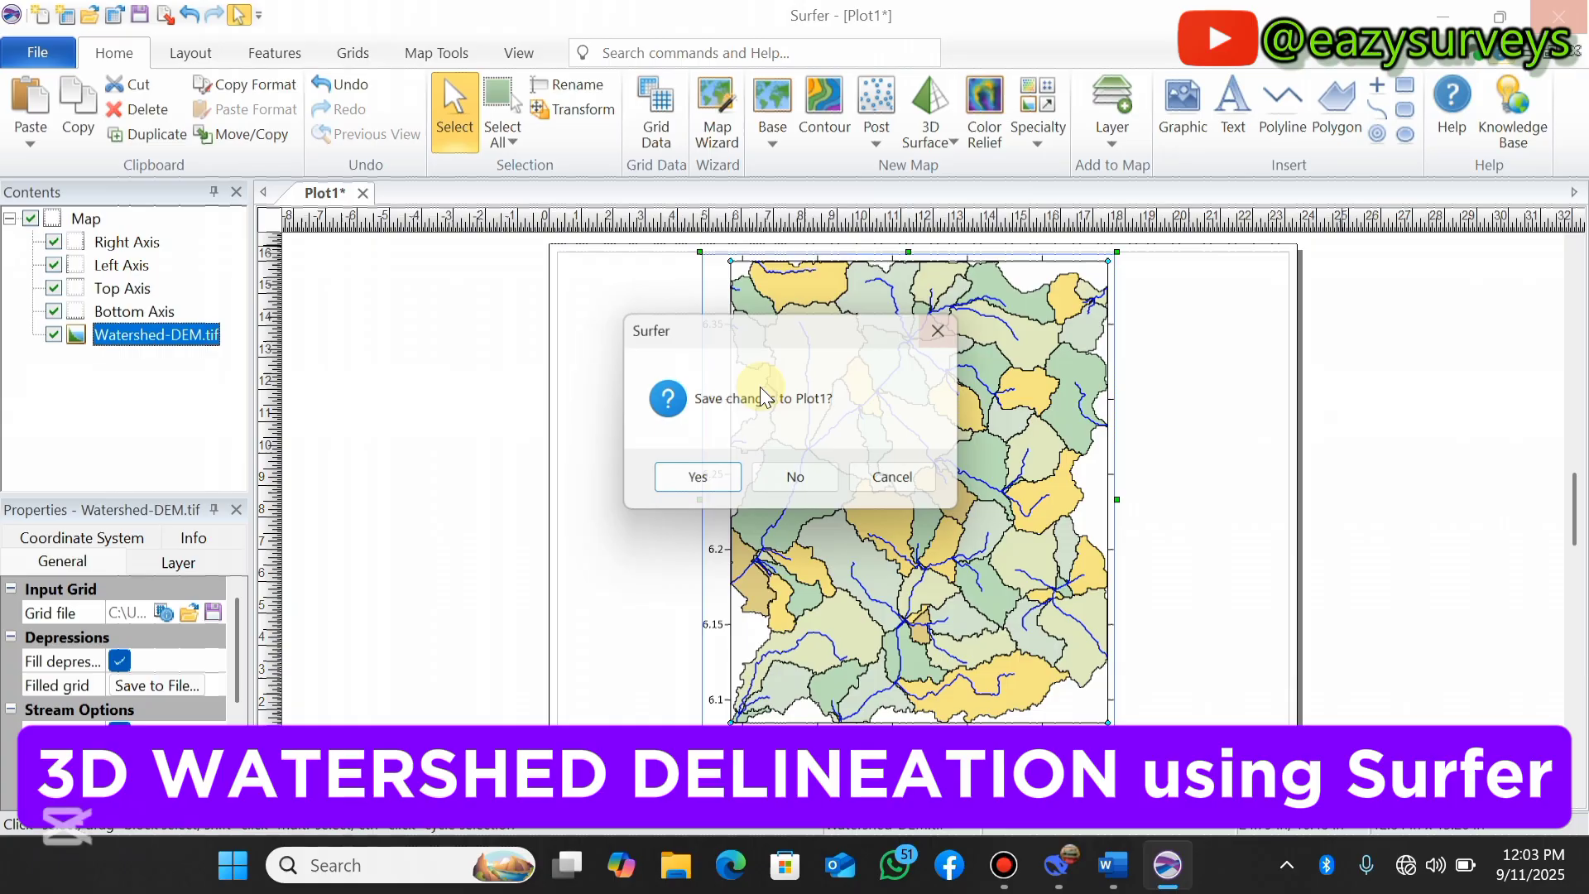
left_click(786, 482)
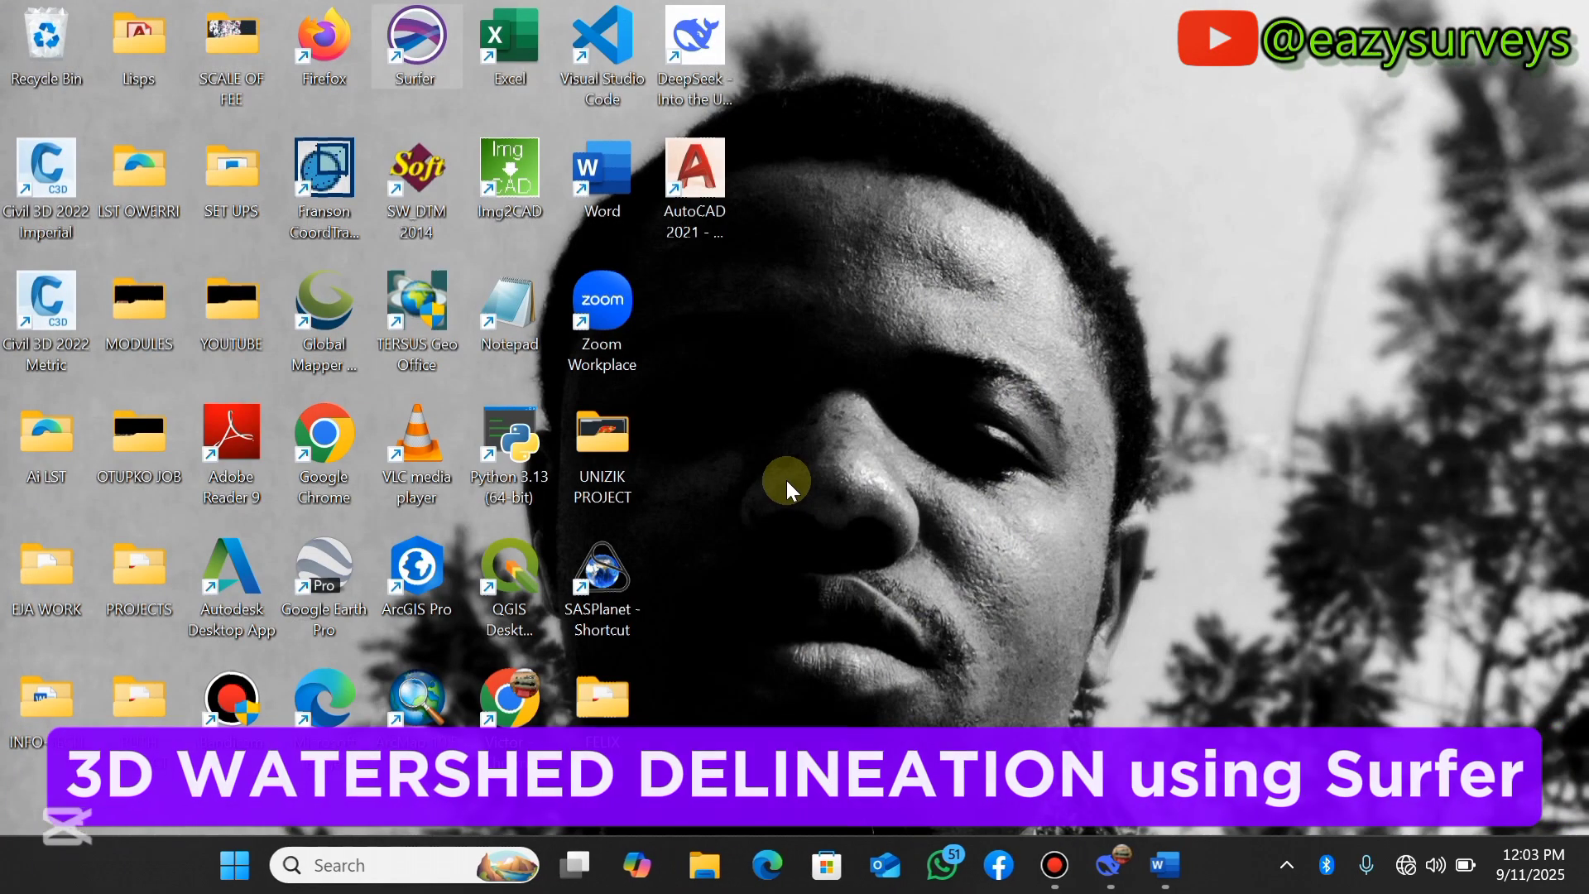
Switch to Word and read the watershed delineation notes on purpose, process steps and summary, and minimize the document.
left_click(1162, 867)
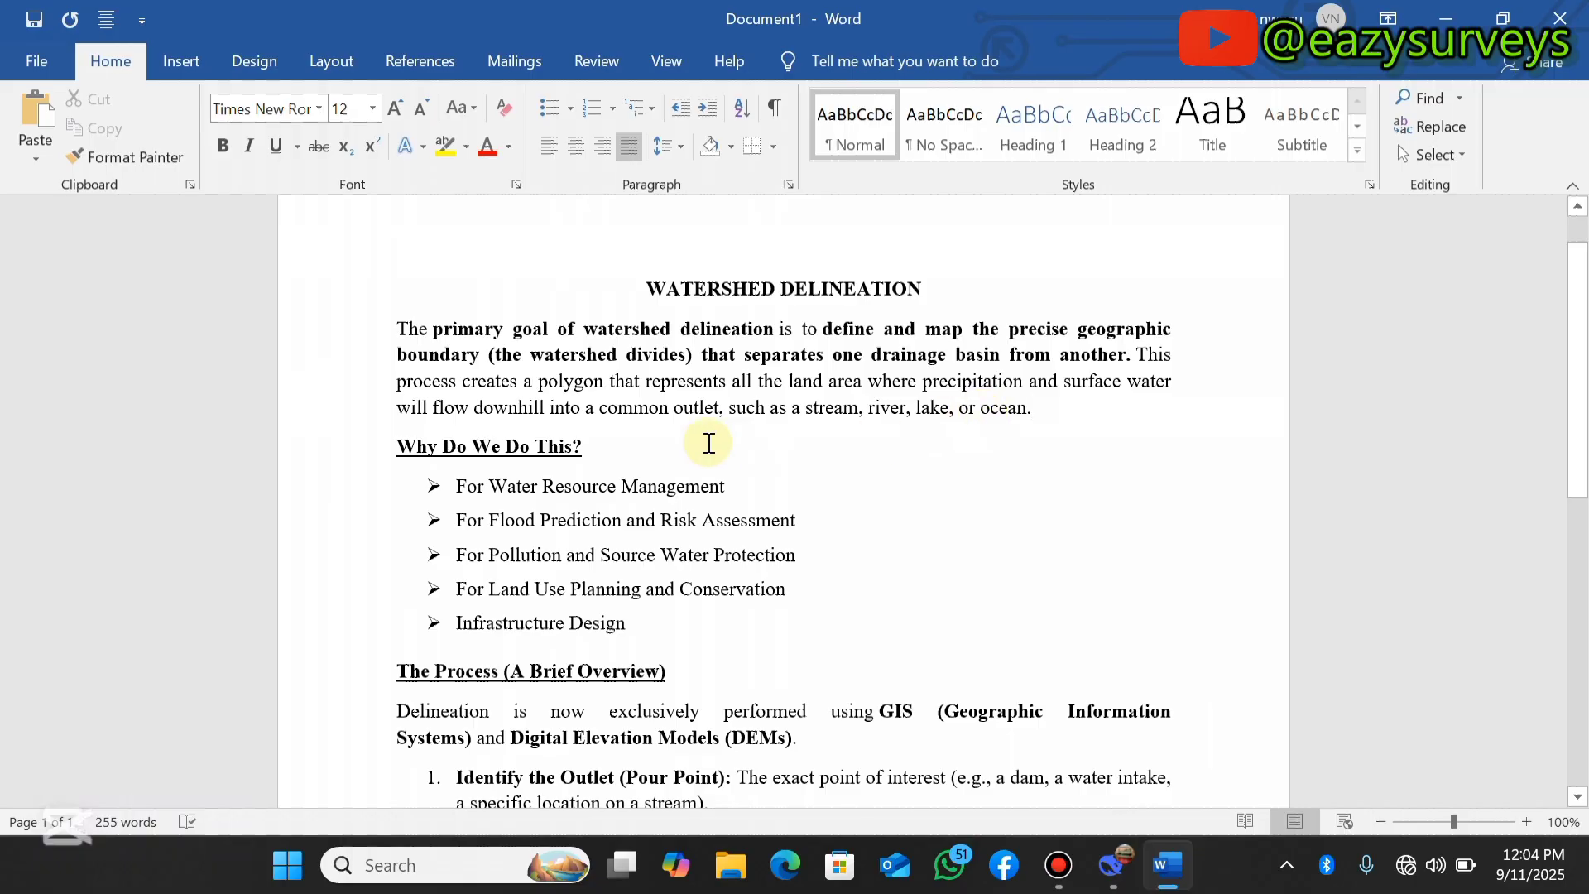
scroll(608, 377, "down", 1)
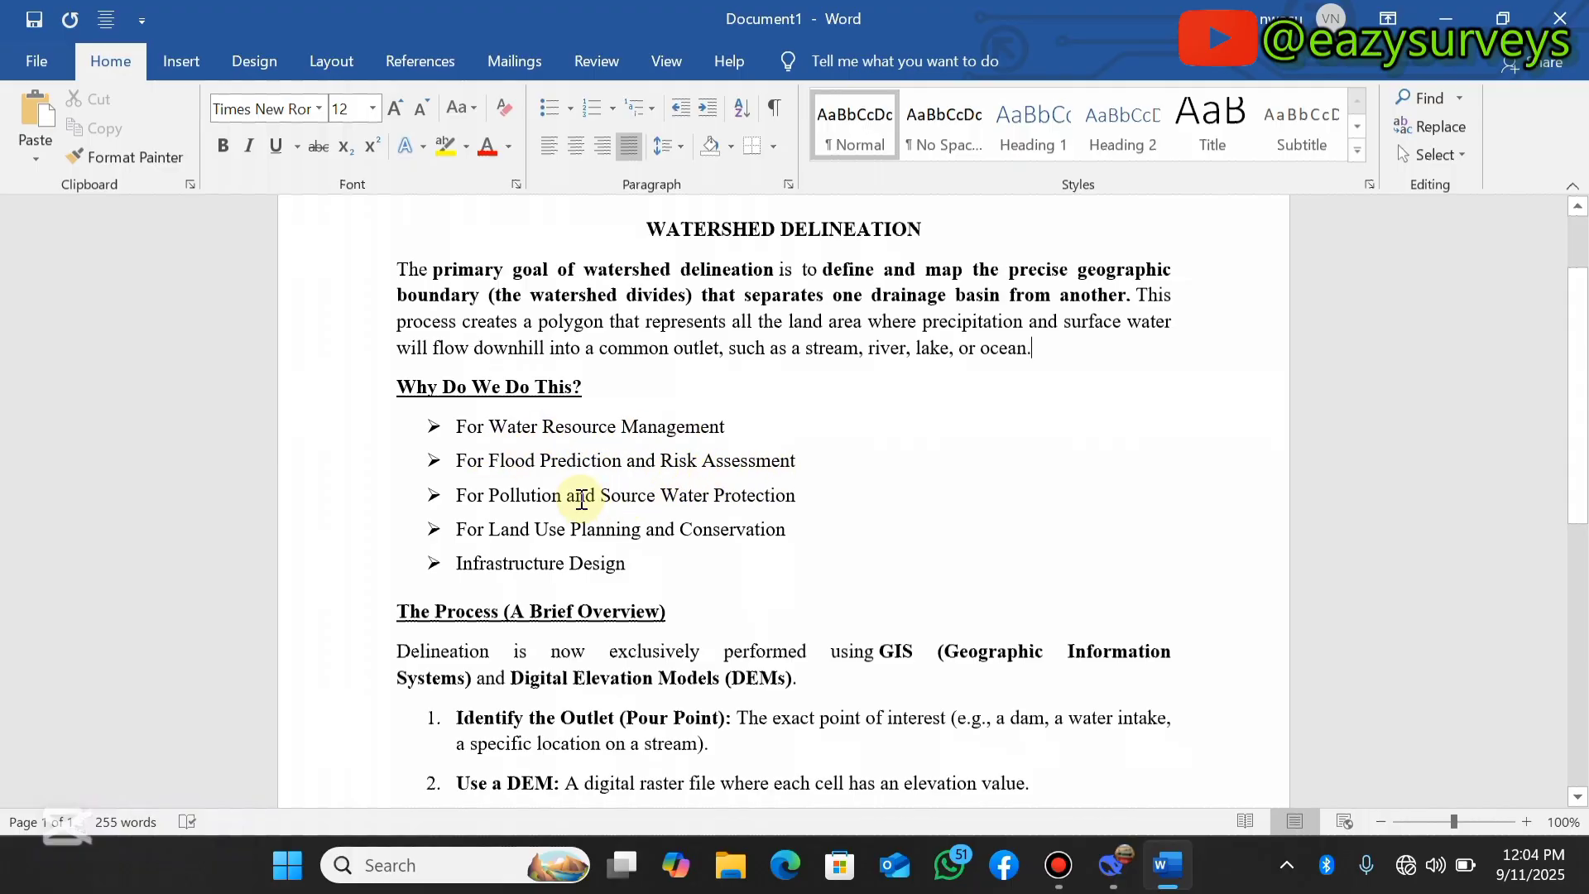
scroll(517, 433, "down", 1)
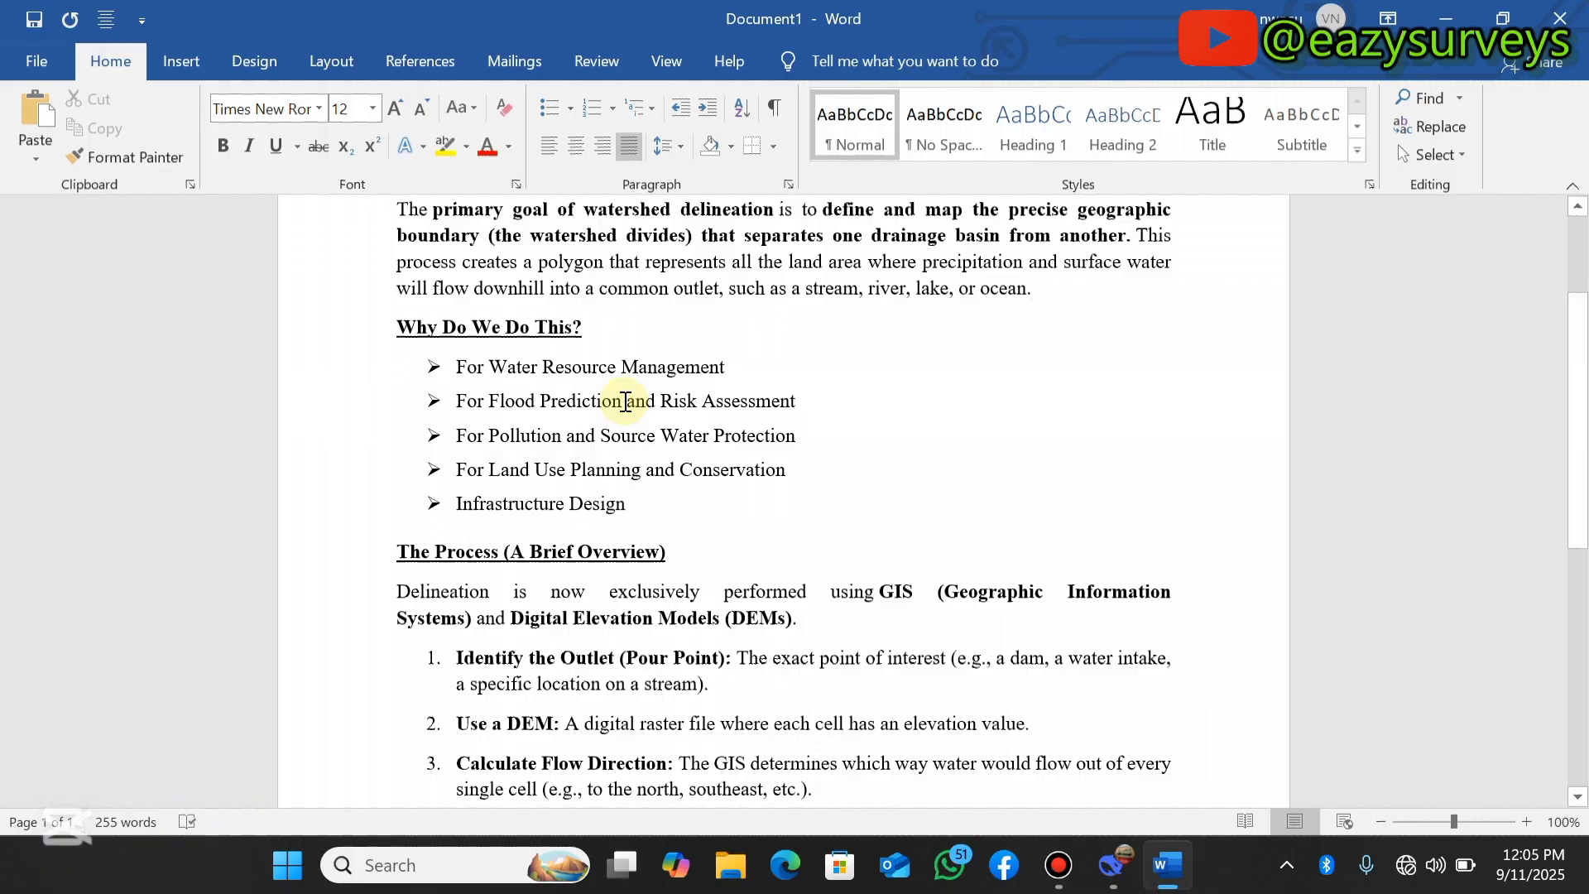
scroll(631, 400, "up", 3)
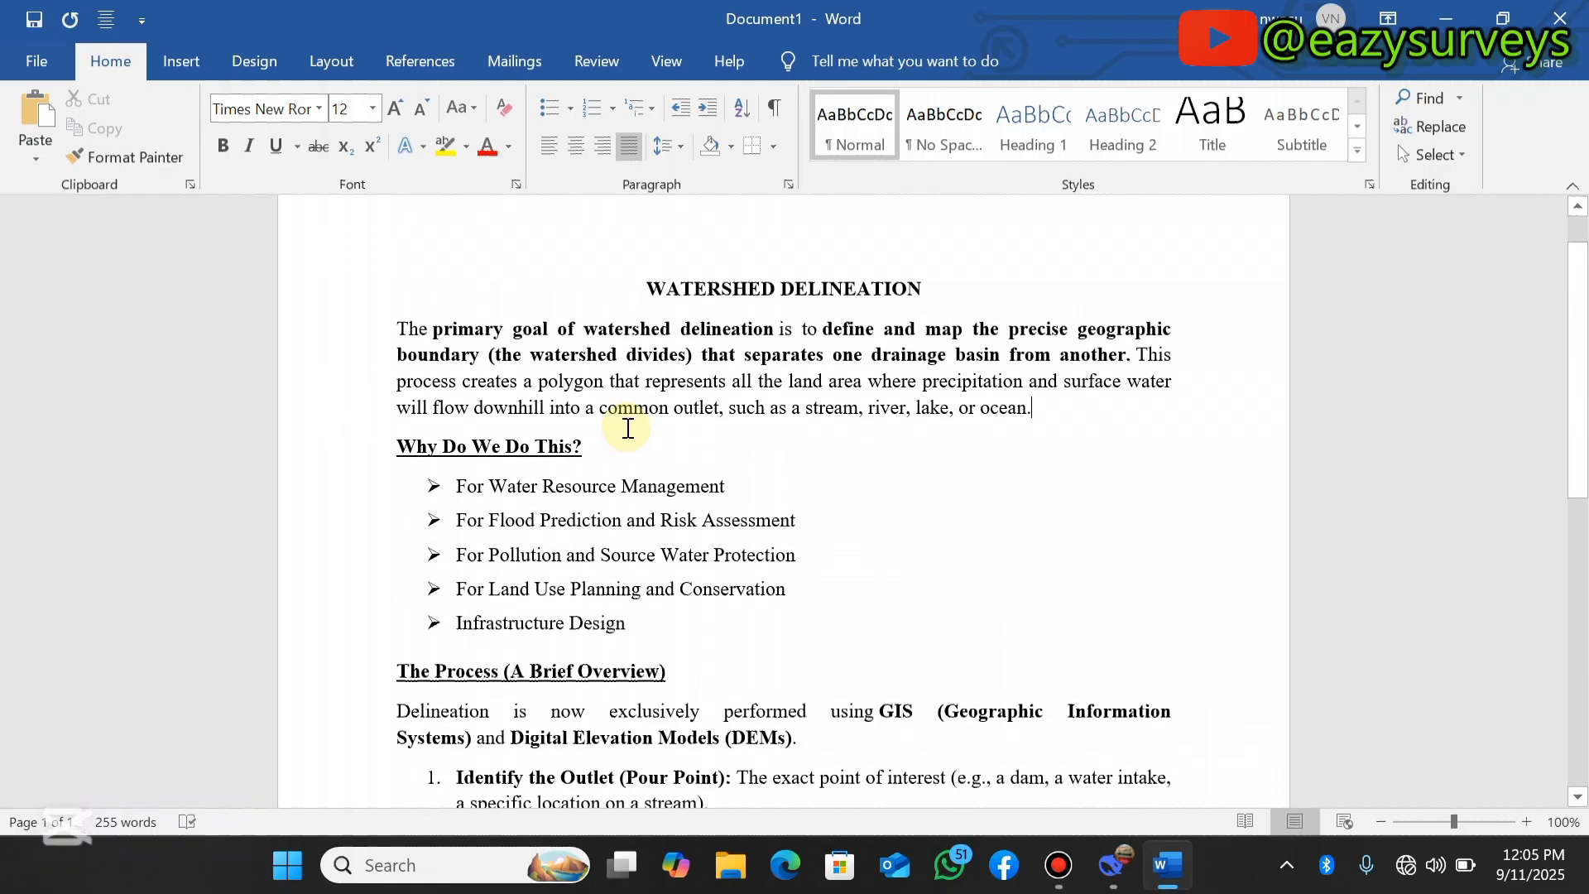
scroll(674, 451, "down", 4)
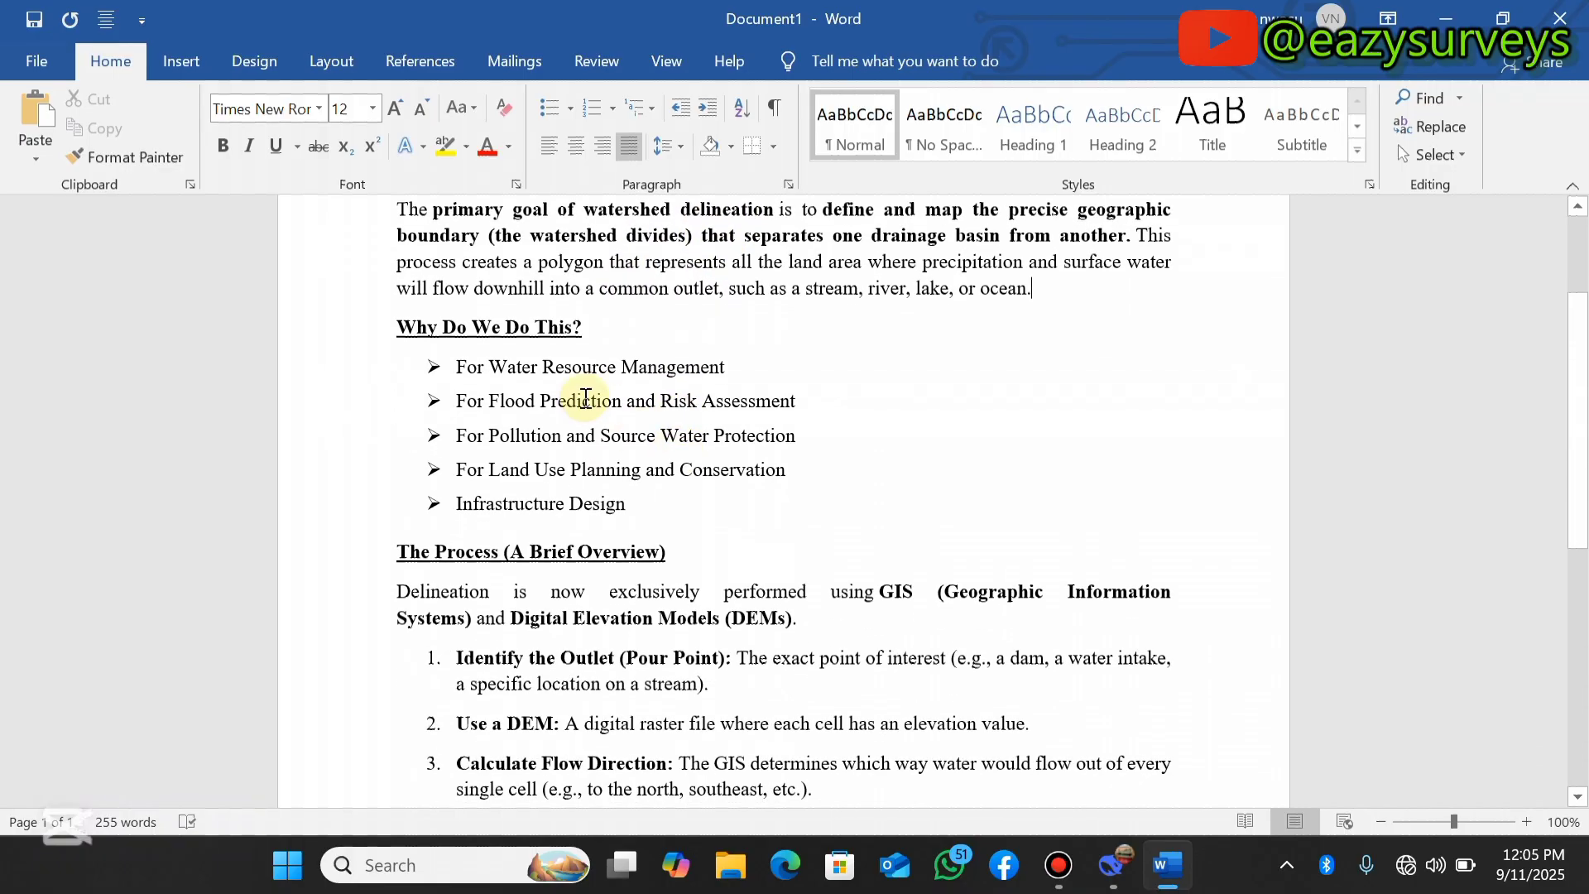
scroll(601, 402, "down", 3)
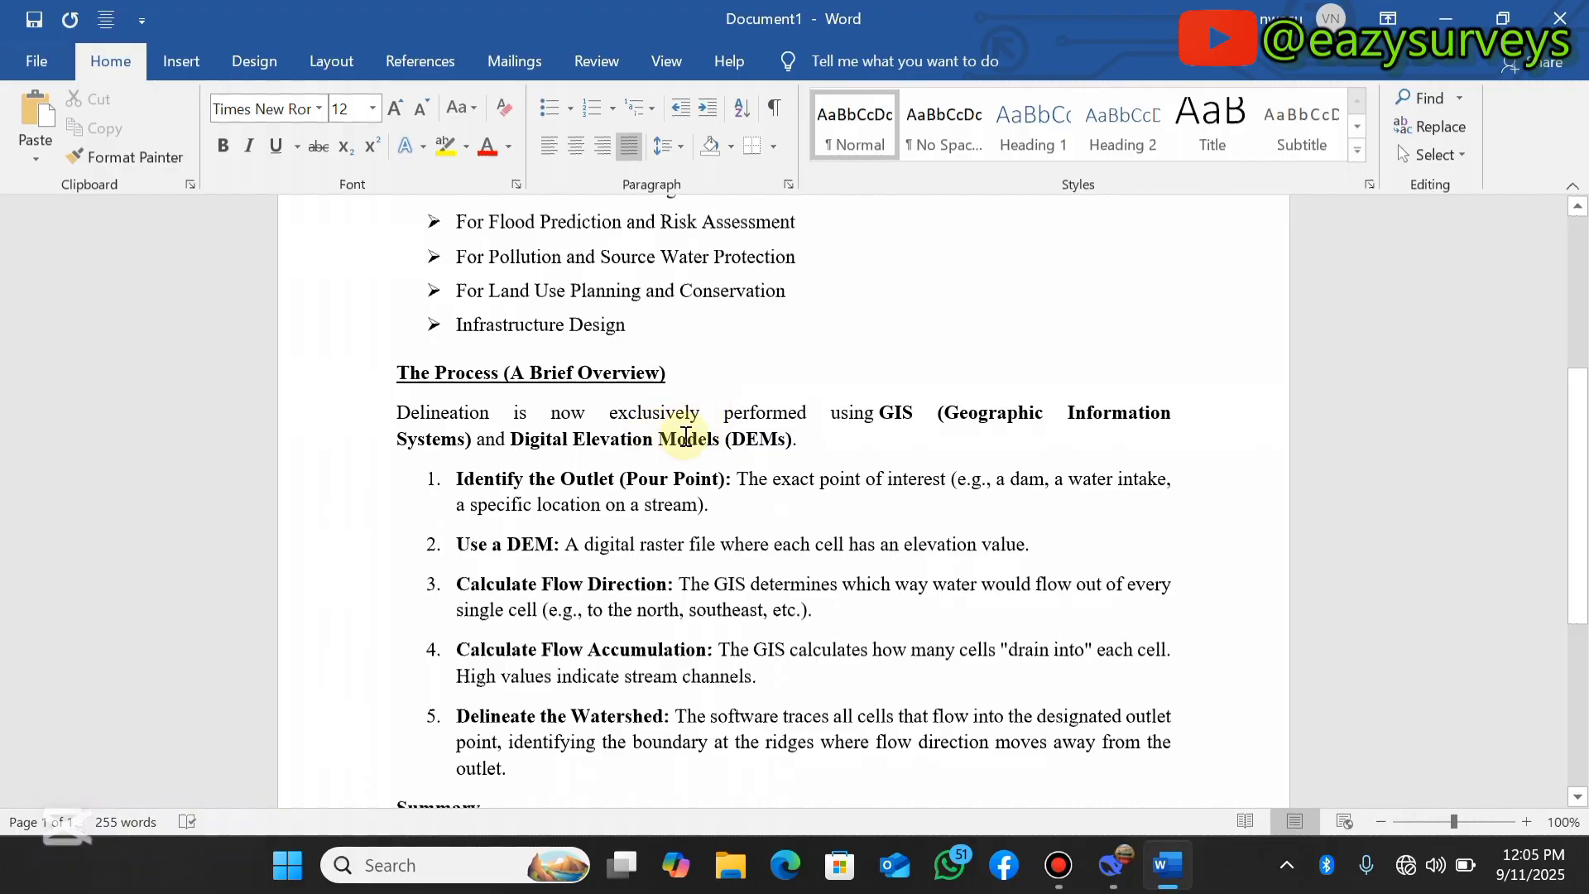
scroll(674, 468, "down", 3)
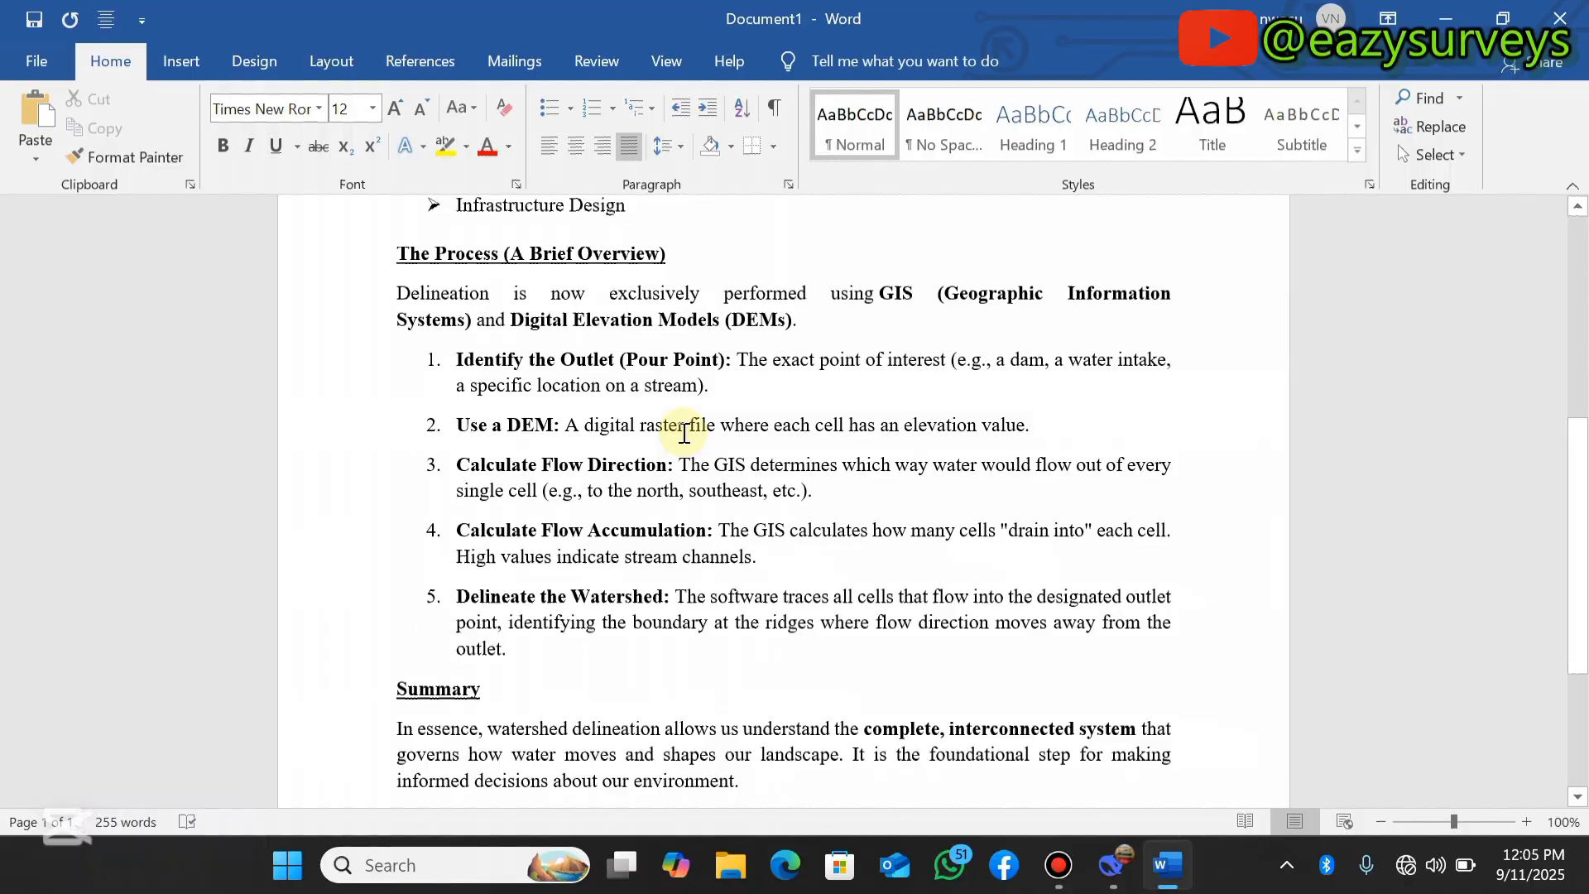
scroll(684, 433, "up", 10)
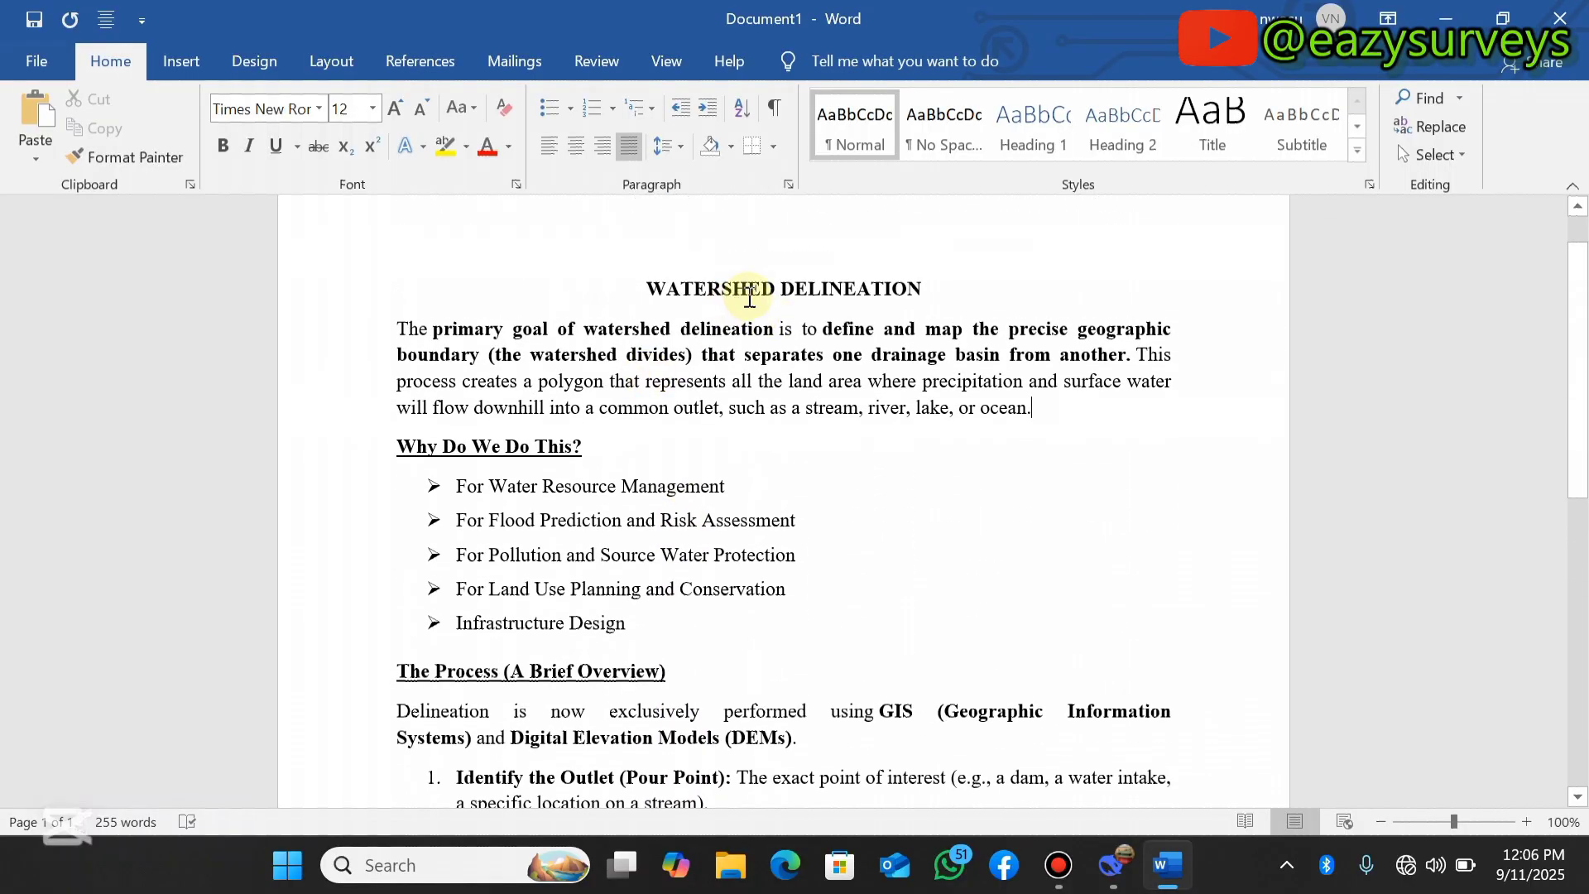
scroll(744, 389, "down", 6)
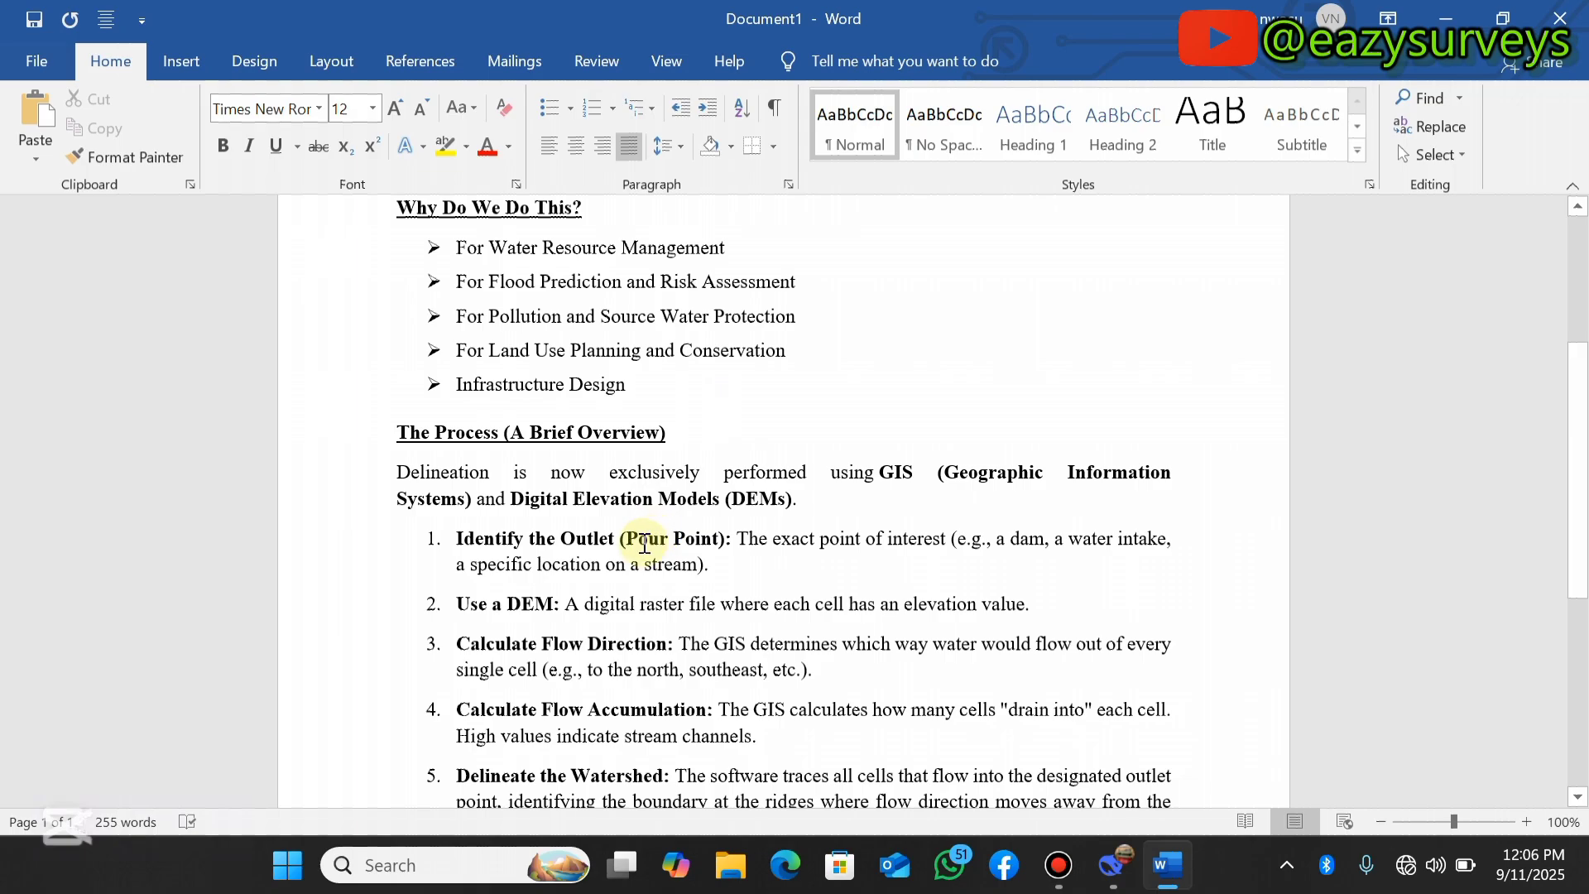
scroll(645, 544, "down", 3)
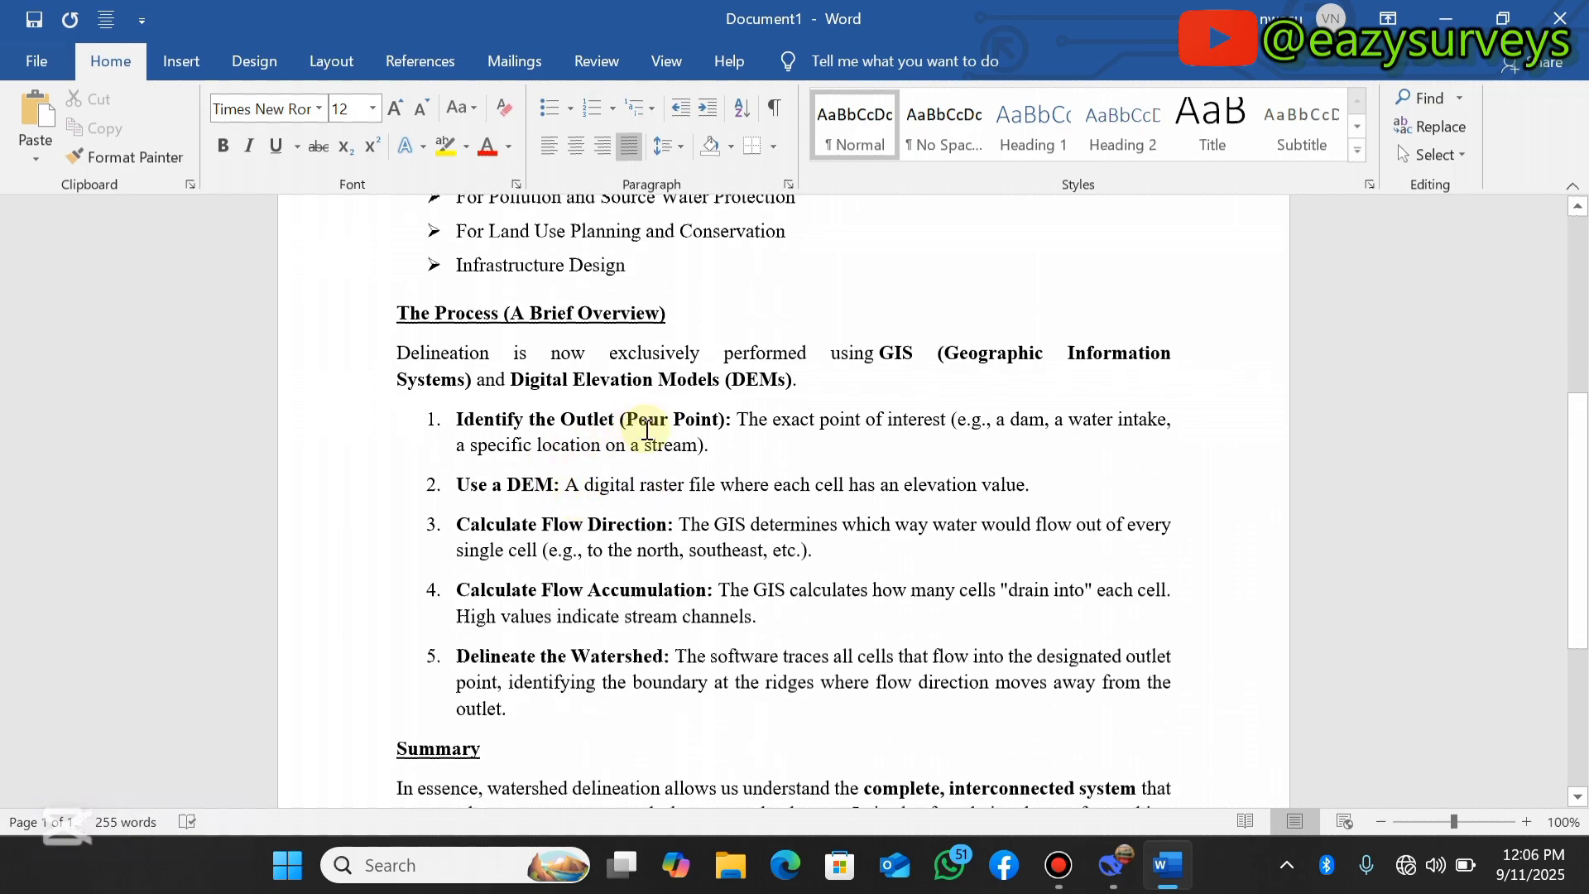
scroll(580, 429, "down", 2)
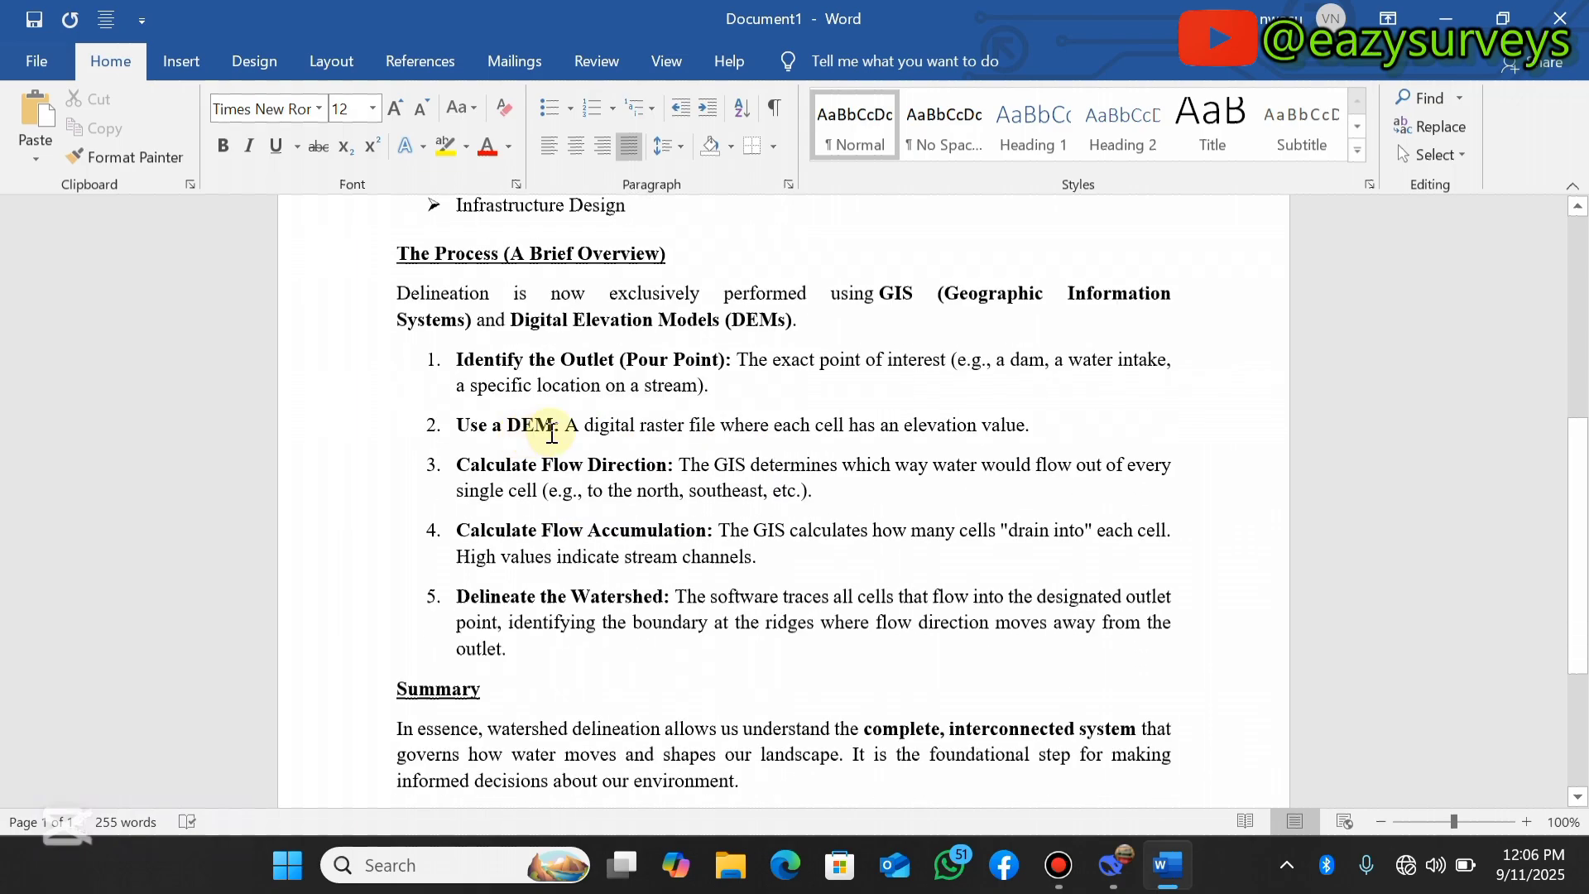
scroll(604, 426, "down", 3)
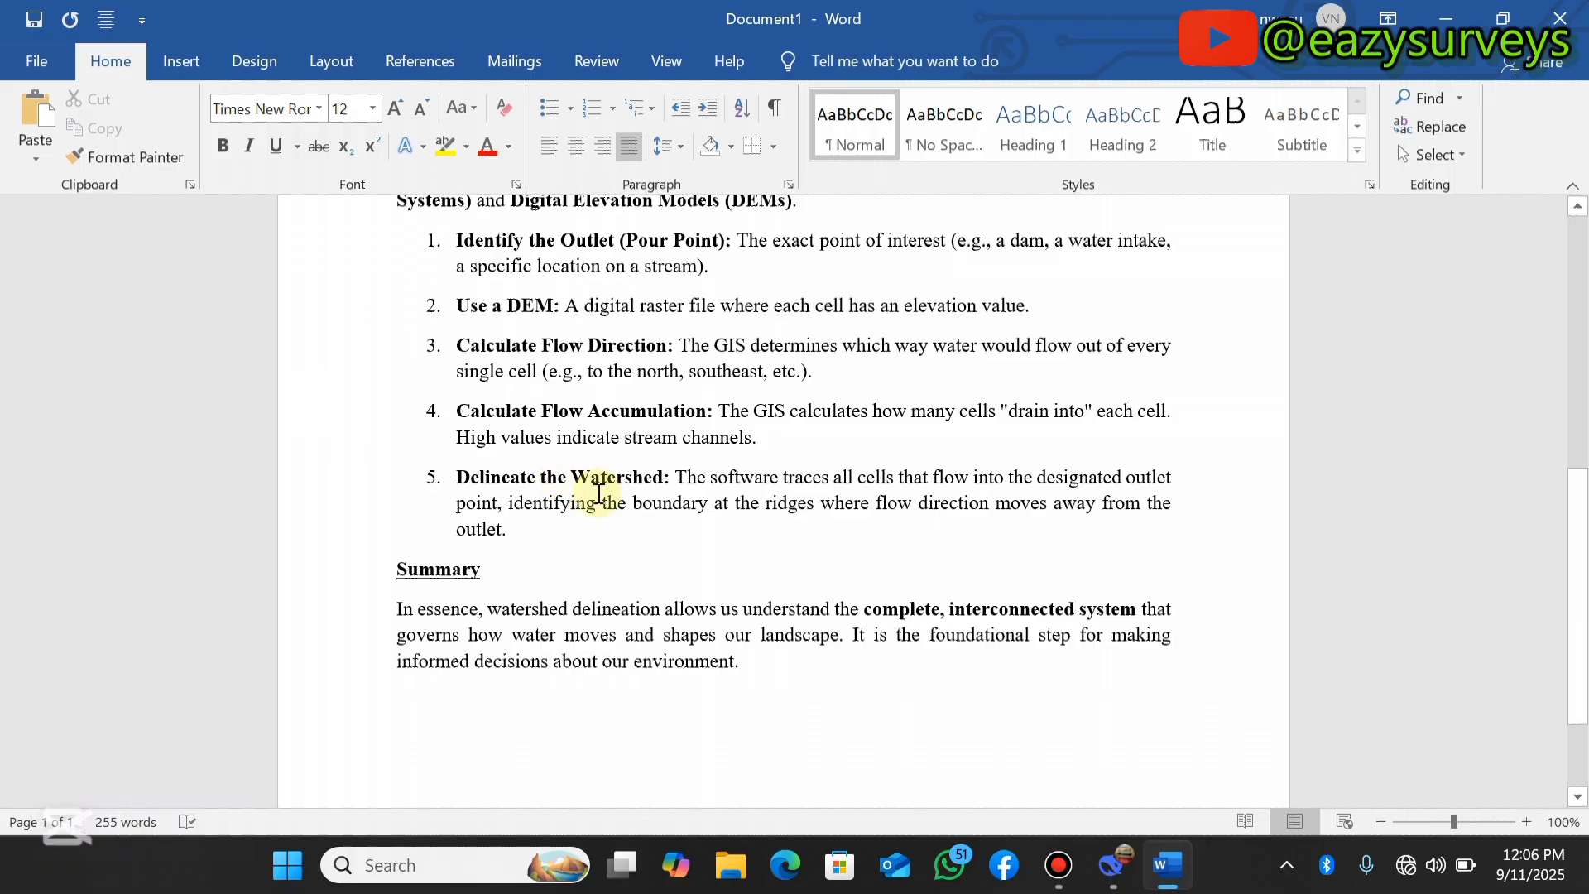
scroll(597, 489, "down", 3)
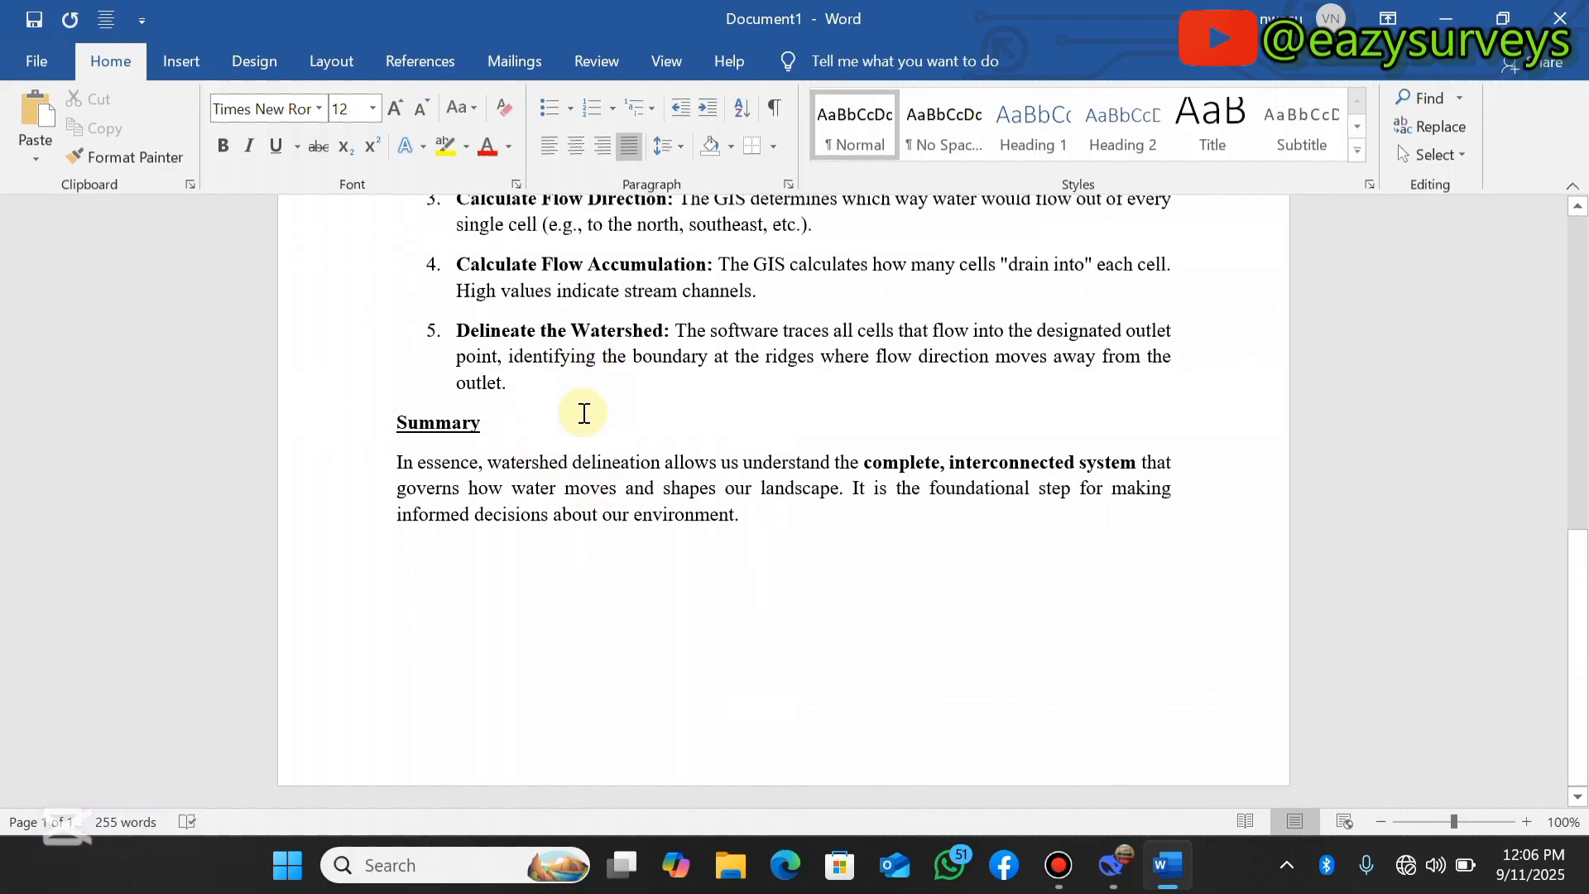
scroll(584, 413, "up", 4)
scroll(578, 526, "down", 3)
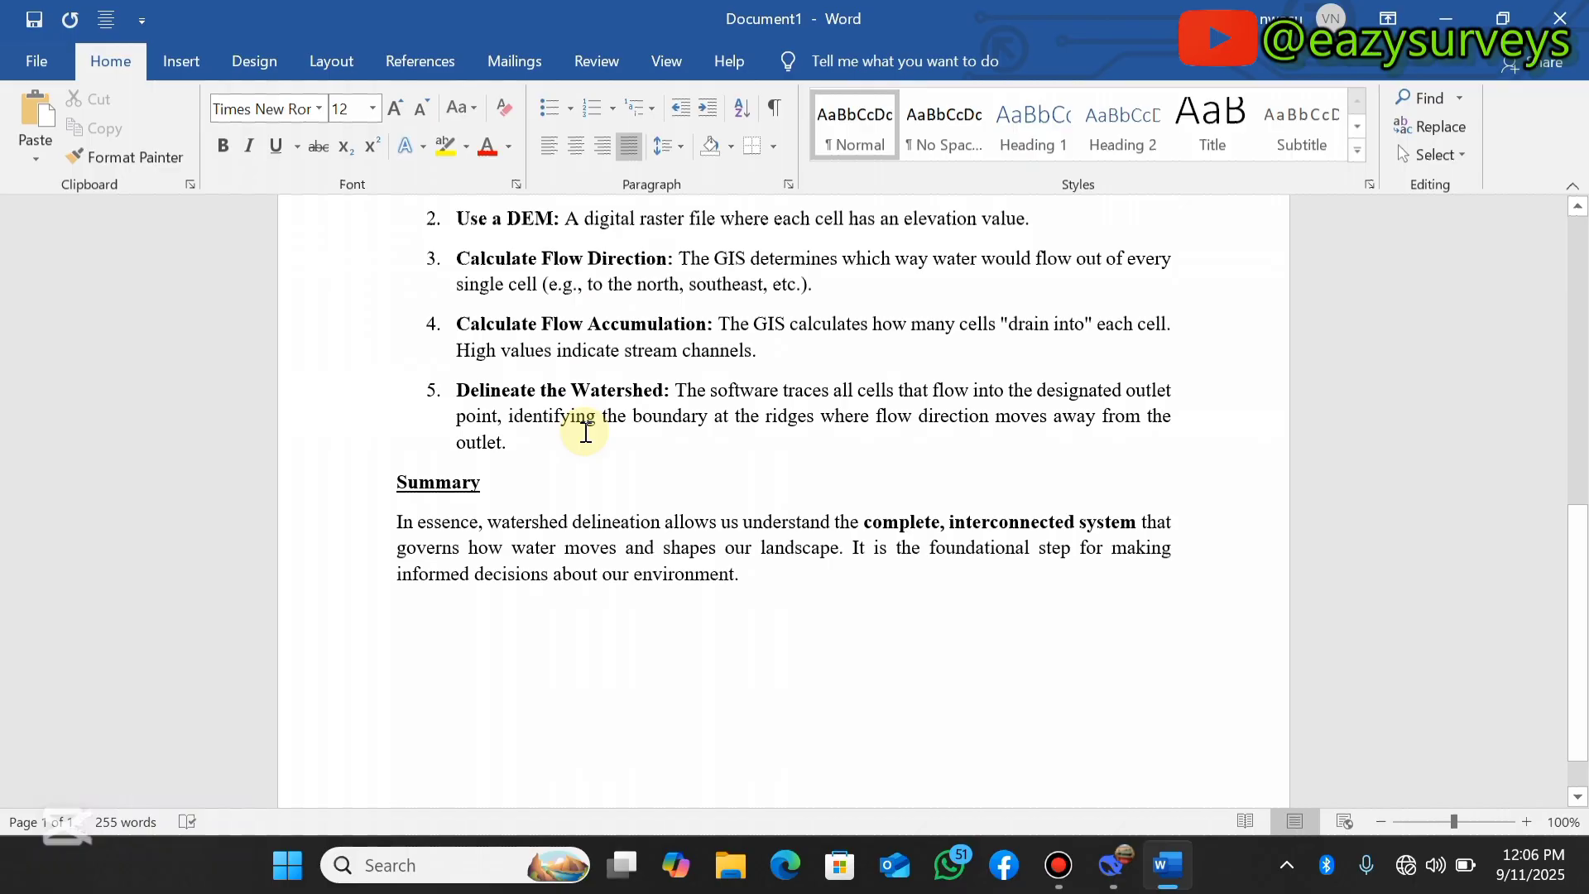
scroll(595, 412, "down", 1)
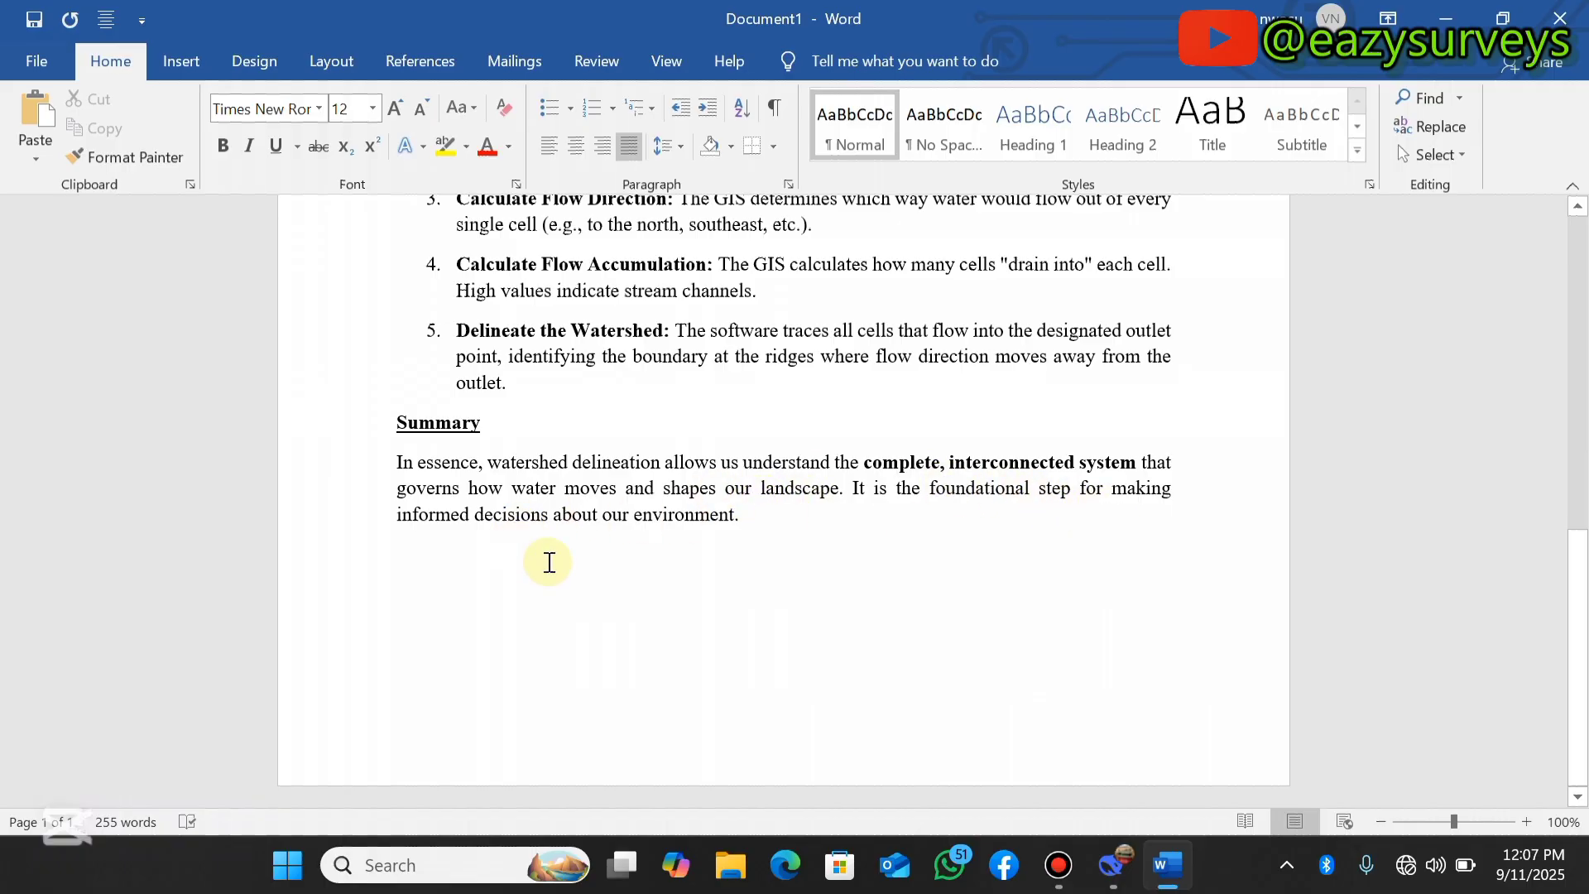
scroll(595, 558, "up", 1)
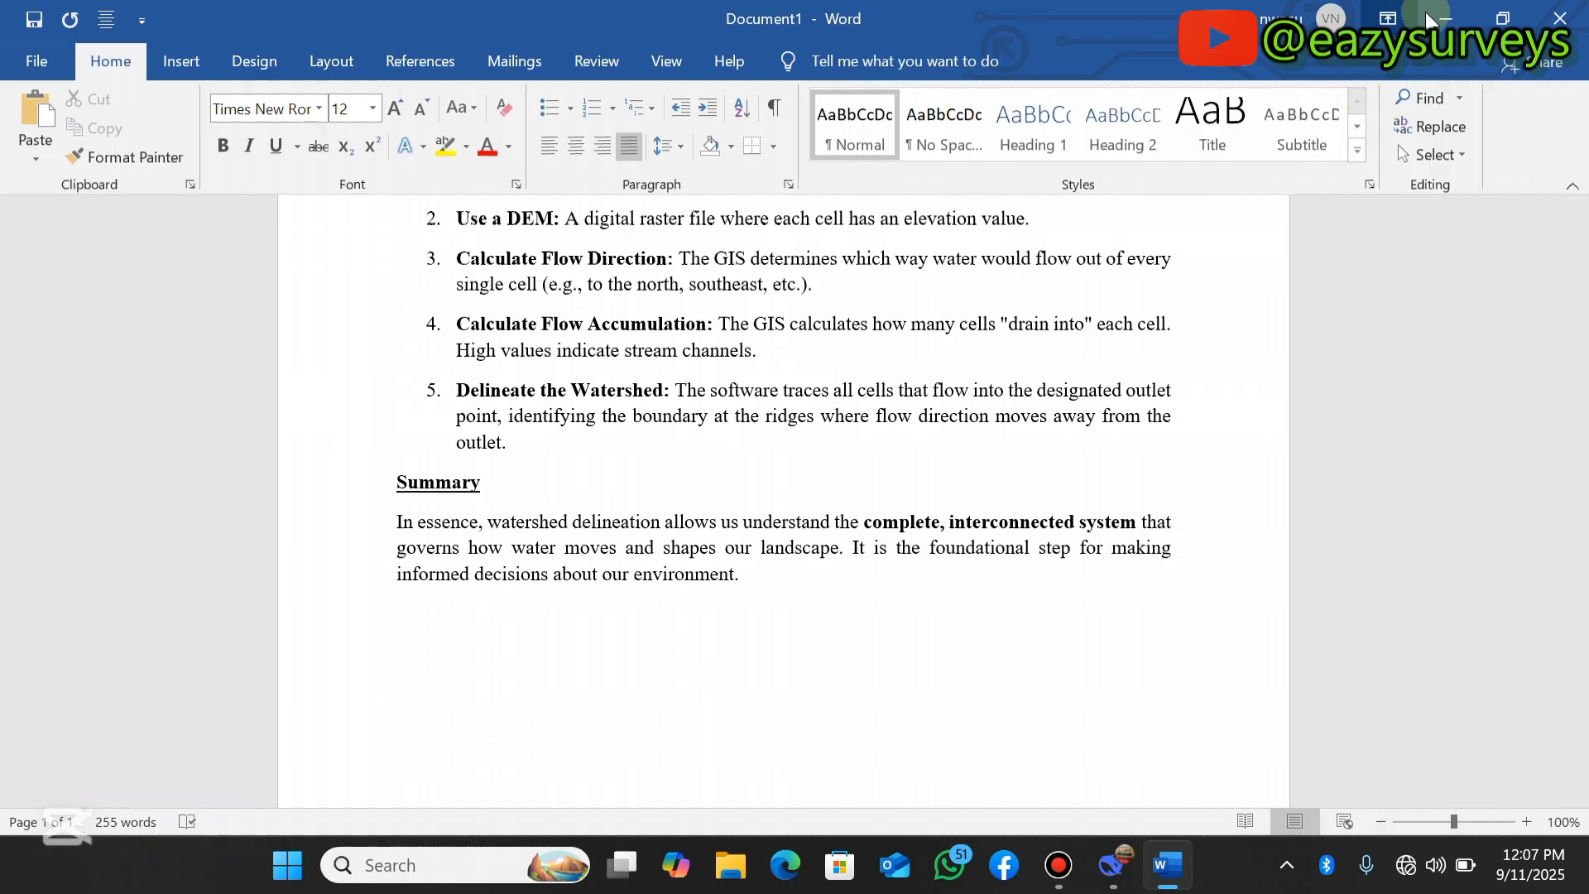
left_click(1458, 25)
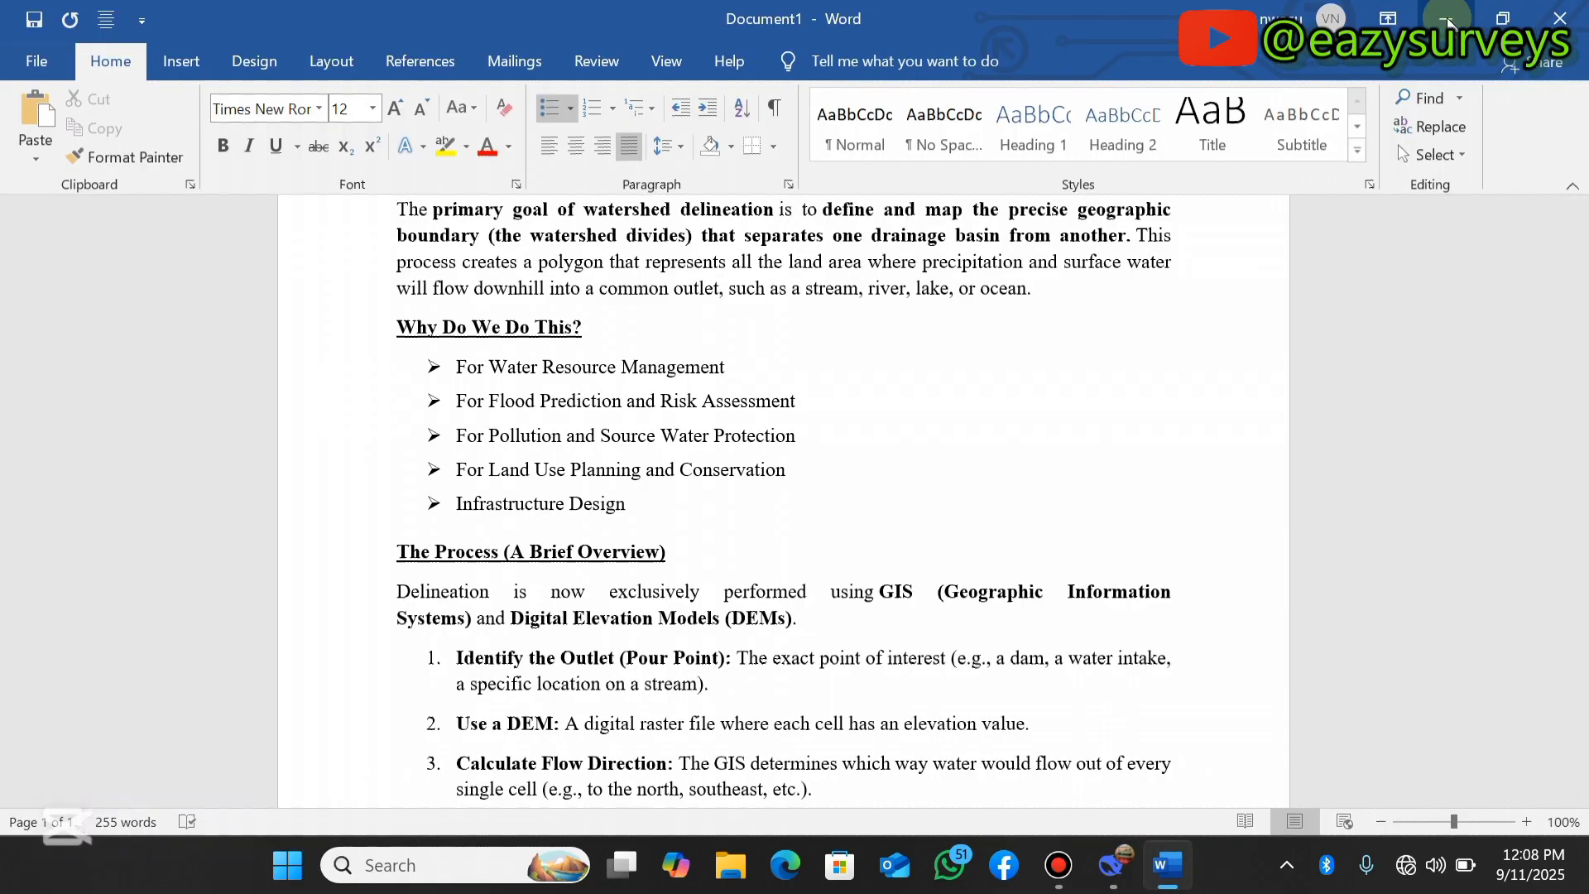
left_click(1447, 21)
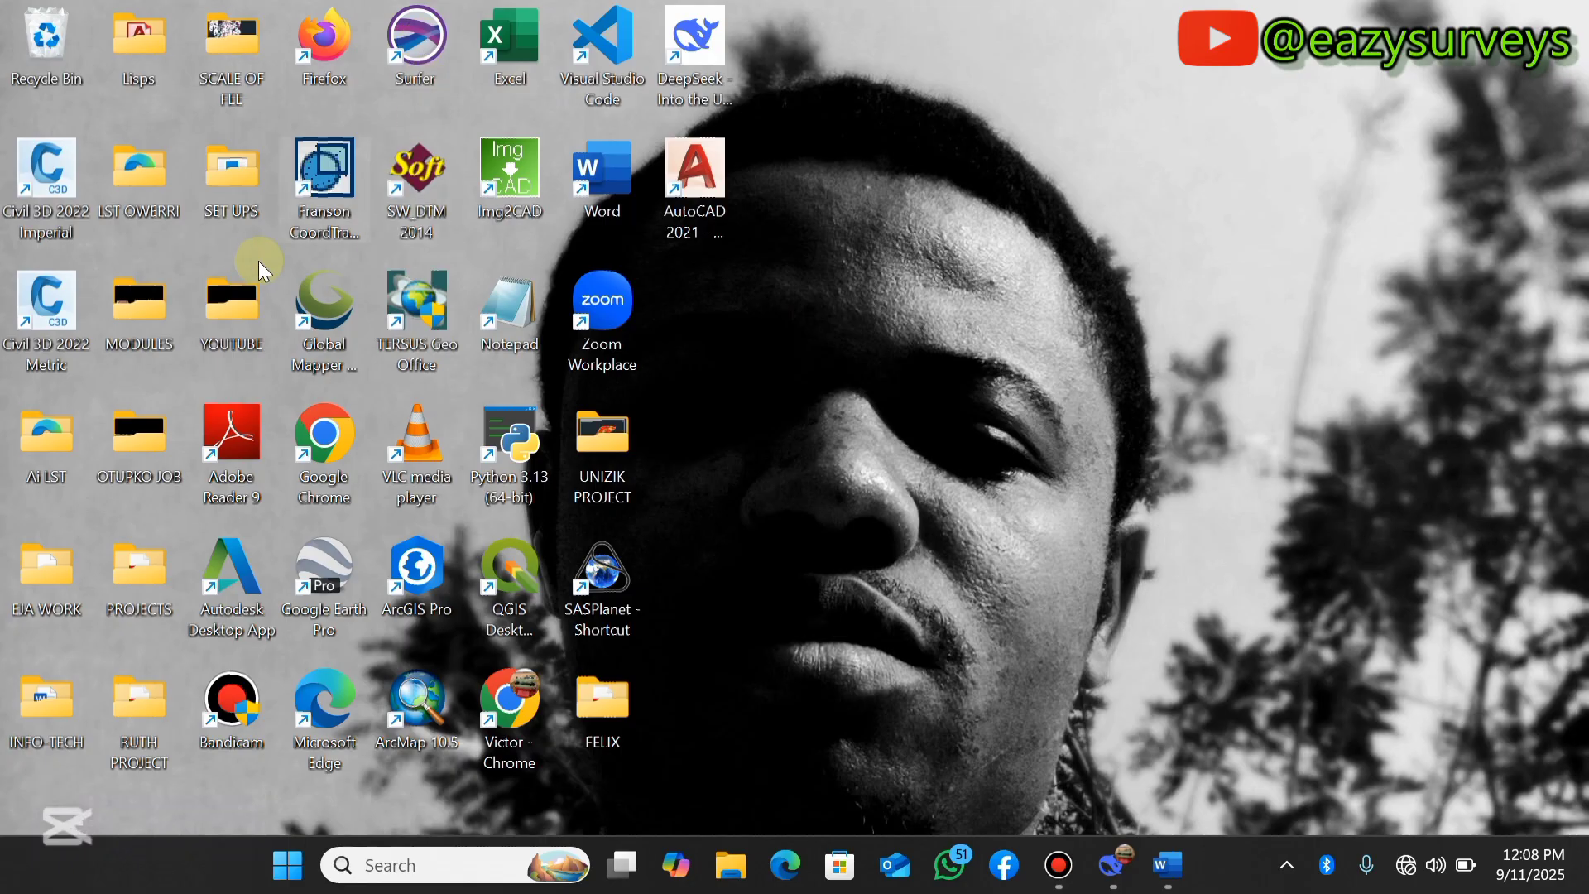
Look through the desktop folder YOUTUBE for the DEM file and close the folder.
double_click(226, 298)
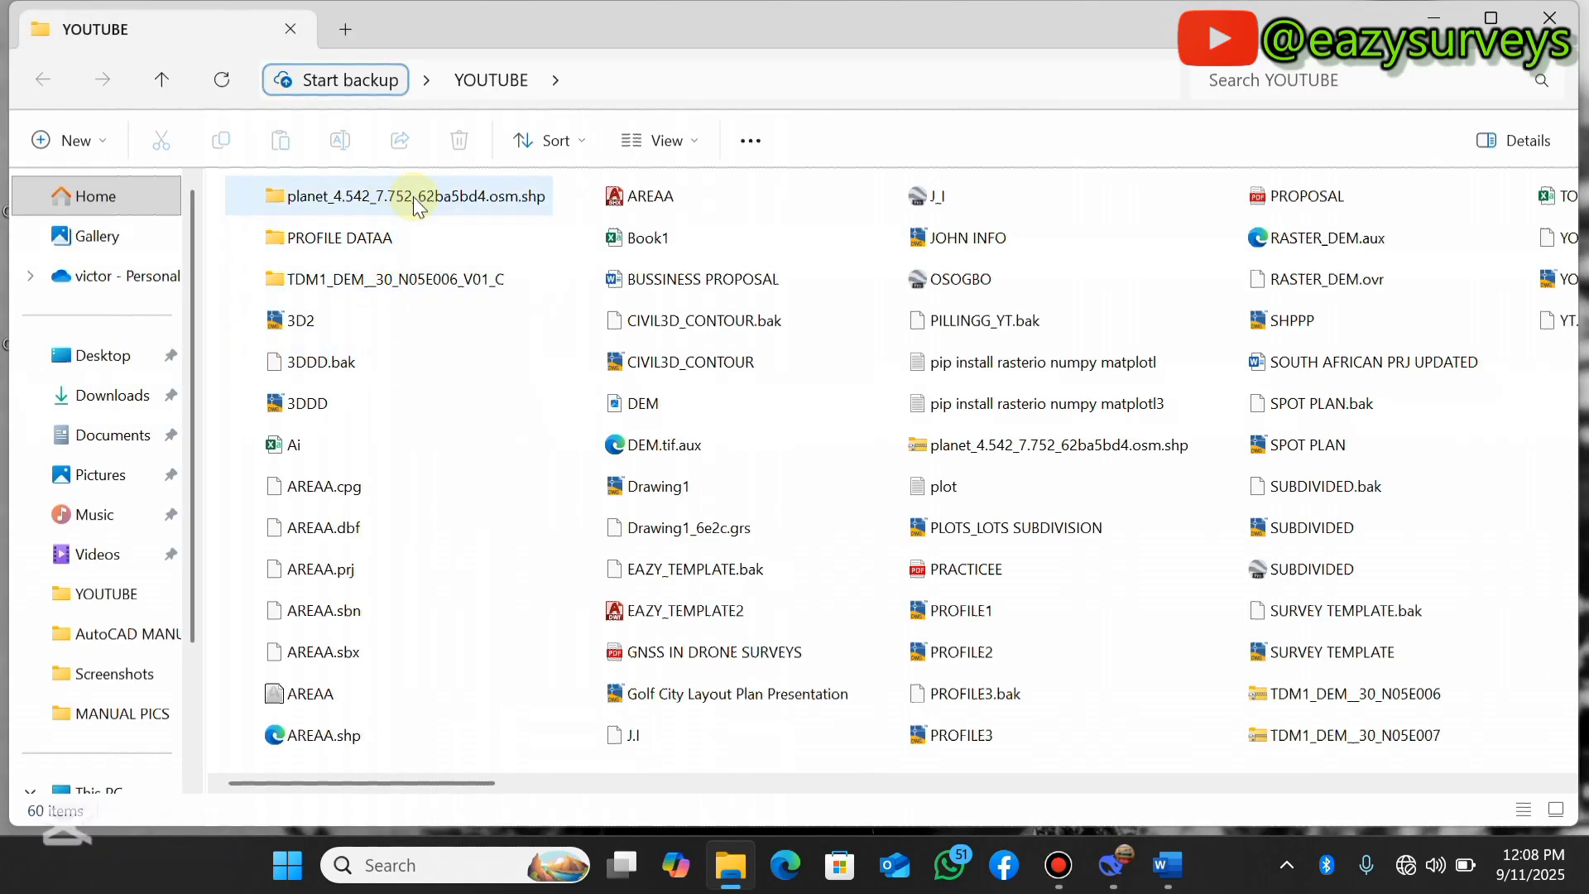
scroll(674, 493, "right", 2)
scroll(586, 526, "left", 2)
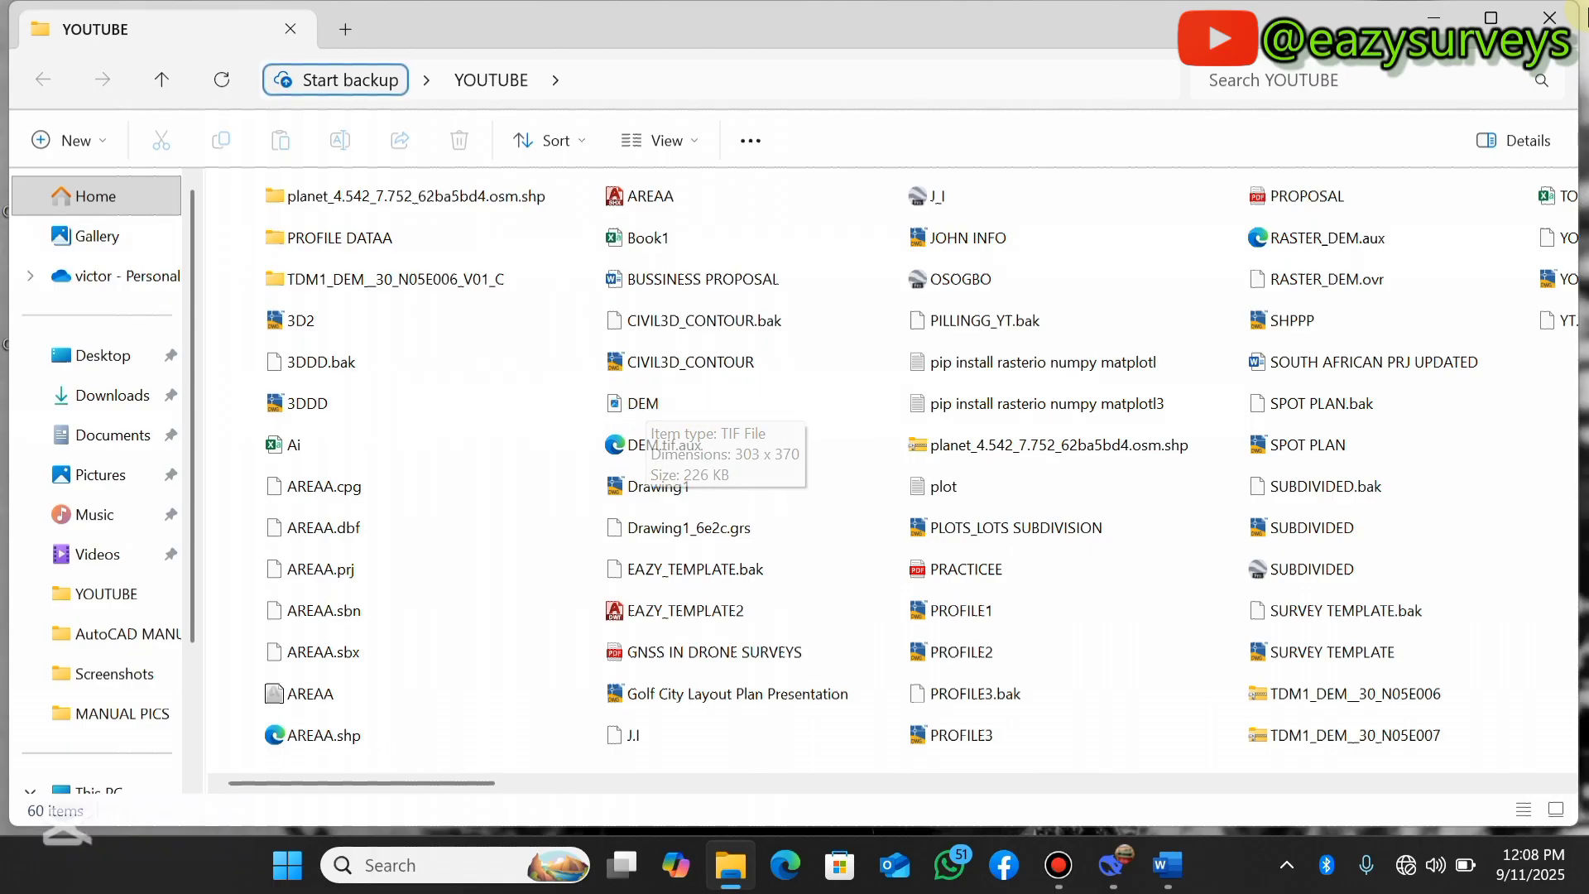
left_click(1550, 17)
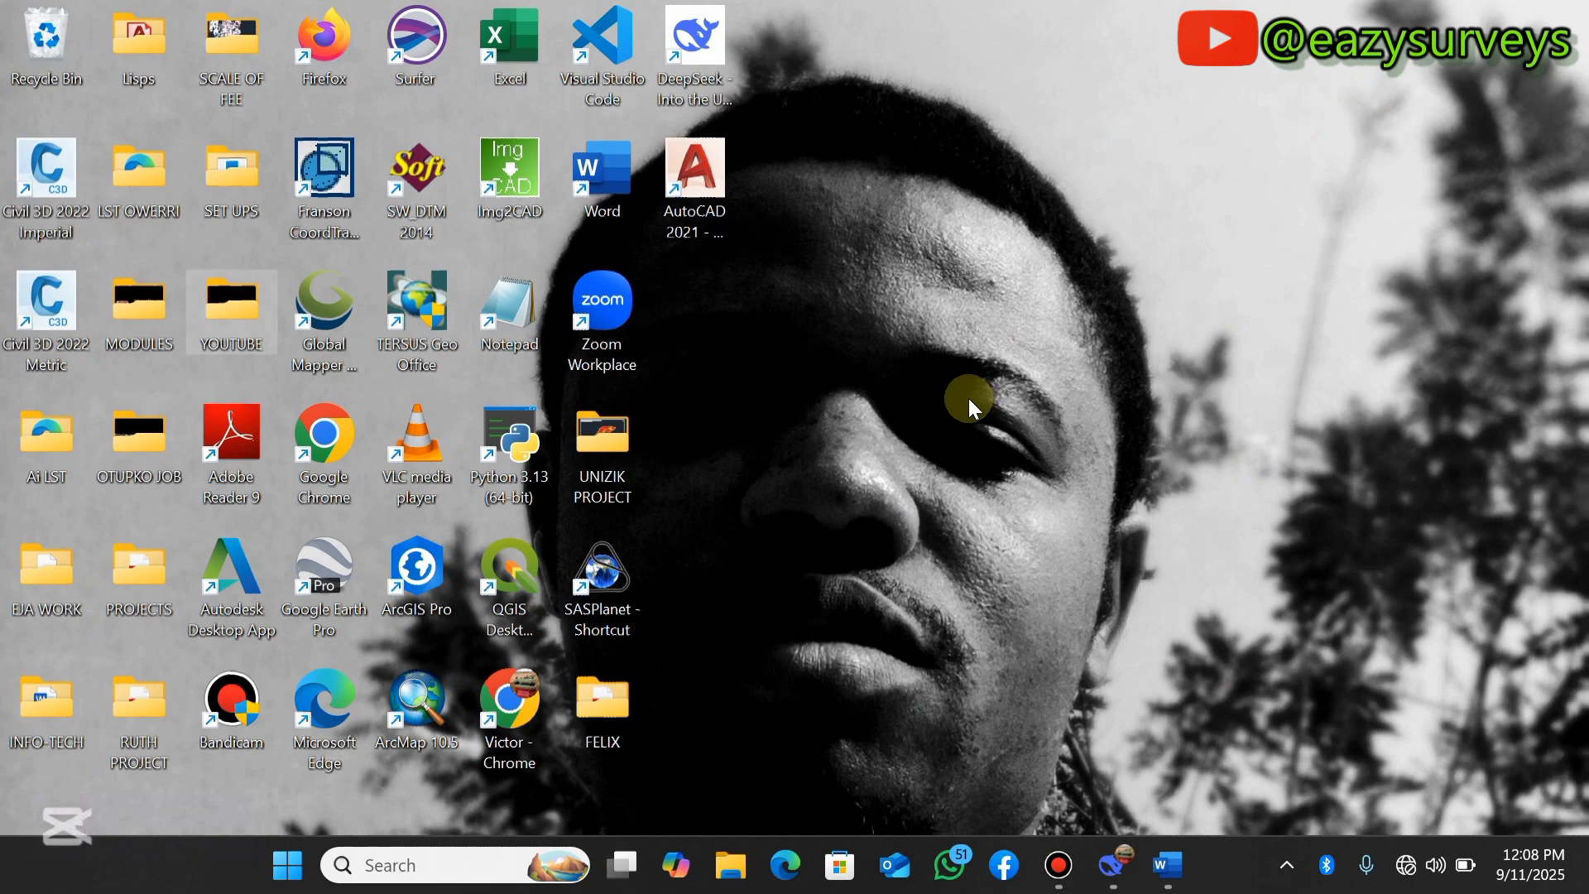
Launch Surfer and start a new blank plot.
double_click(422, 42)
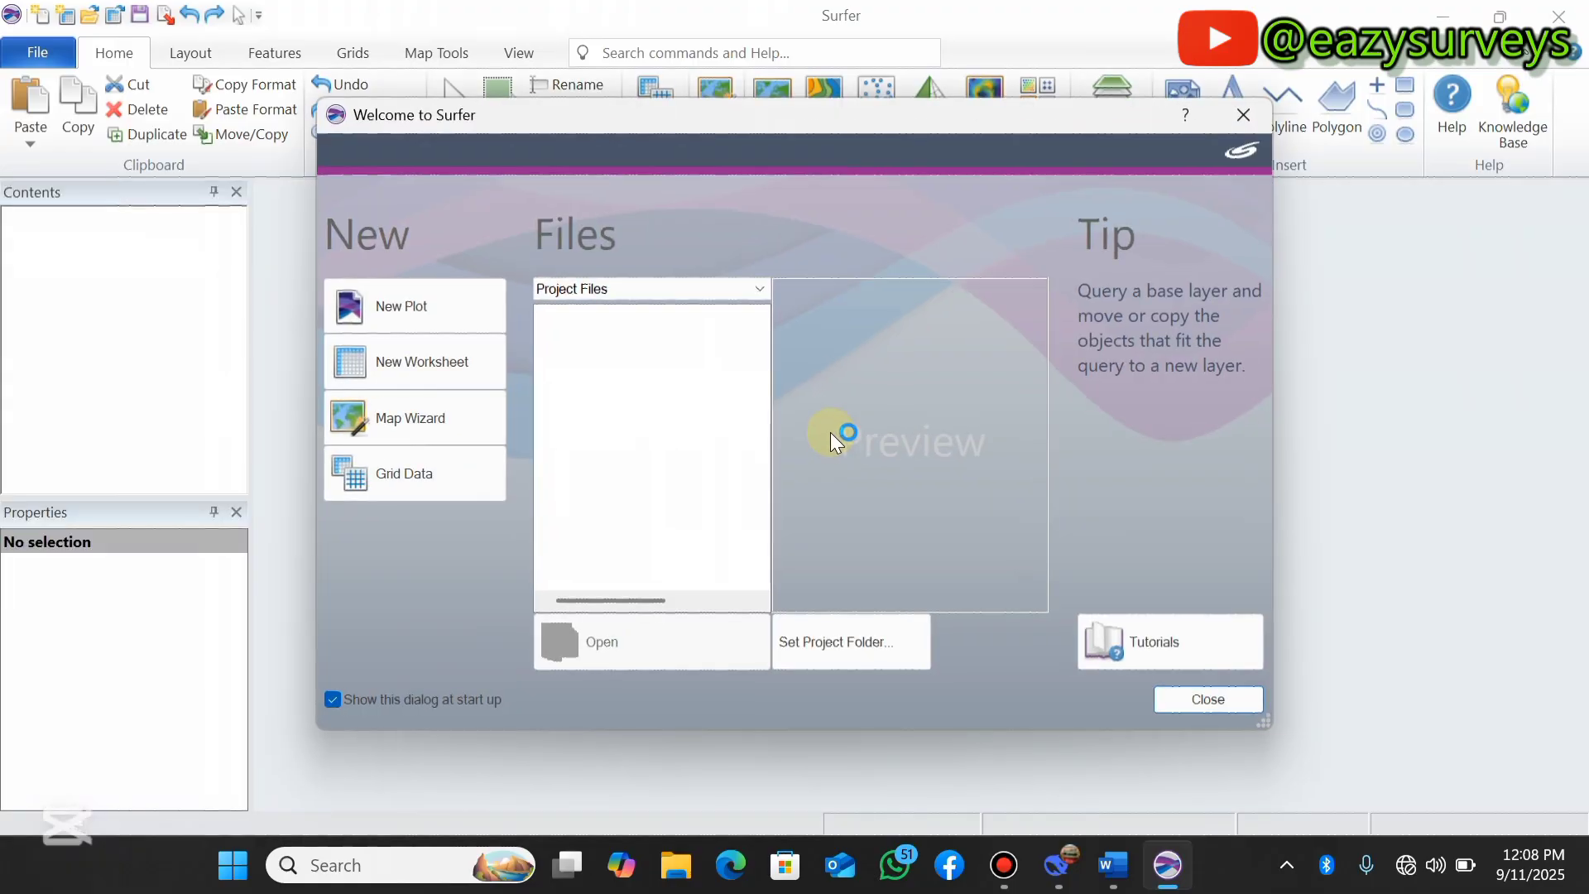
left_click(406, 293)
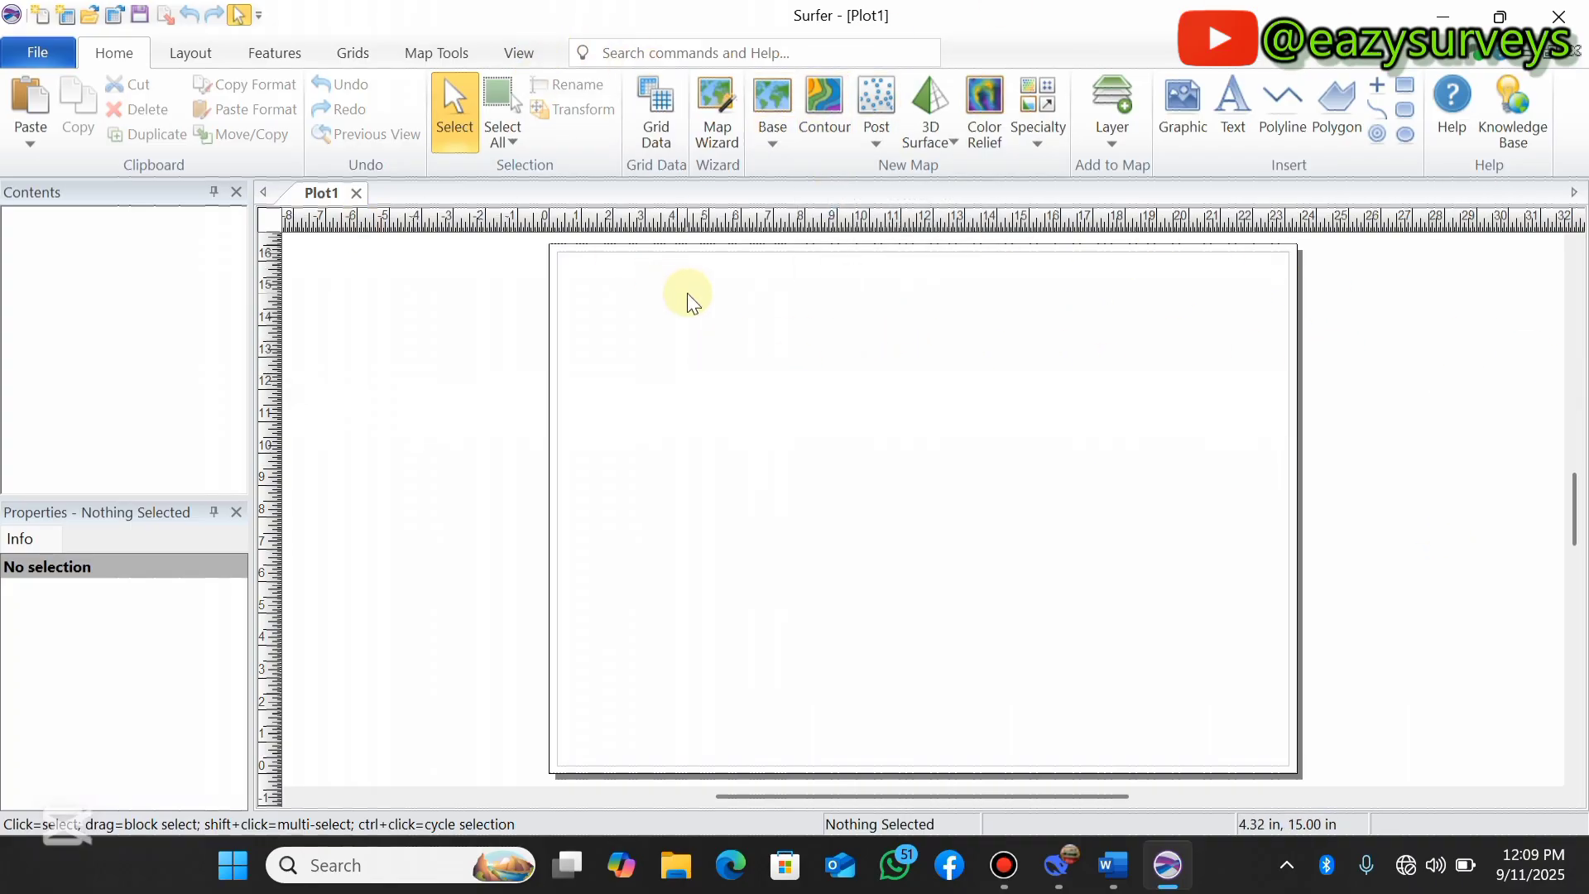
Open the DEM TIFF from the desktop's YOUTUBE folder with the default import options and move its map to the page's upper-left area.
left_click(27, 53)
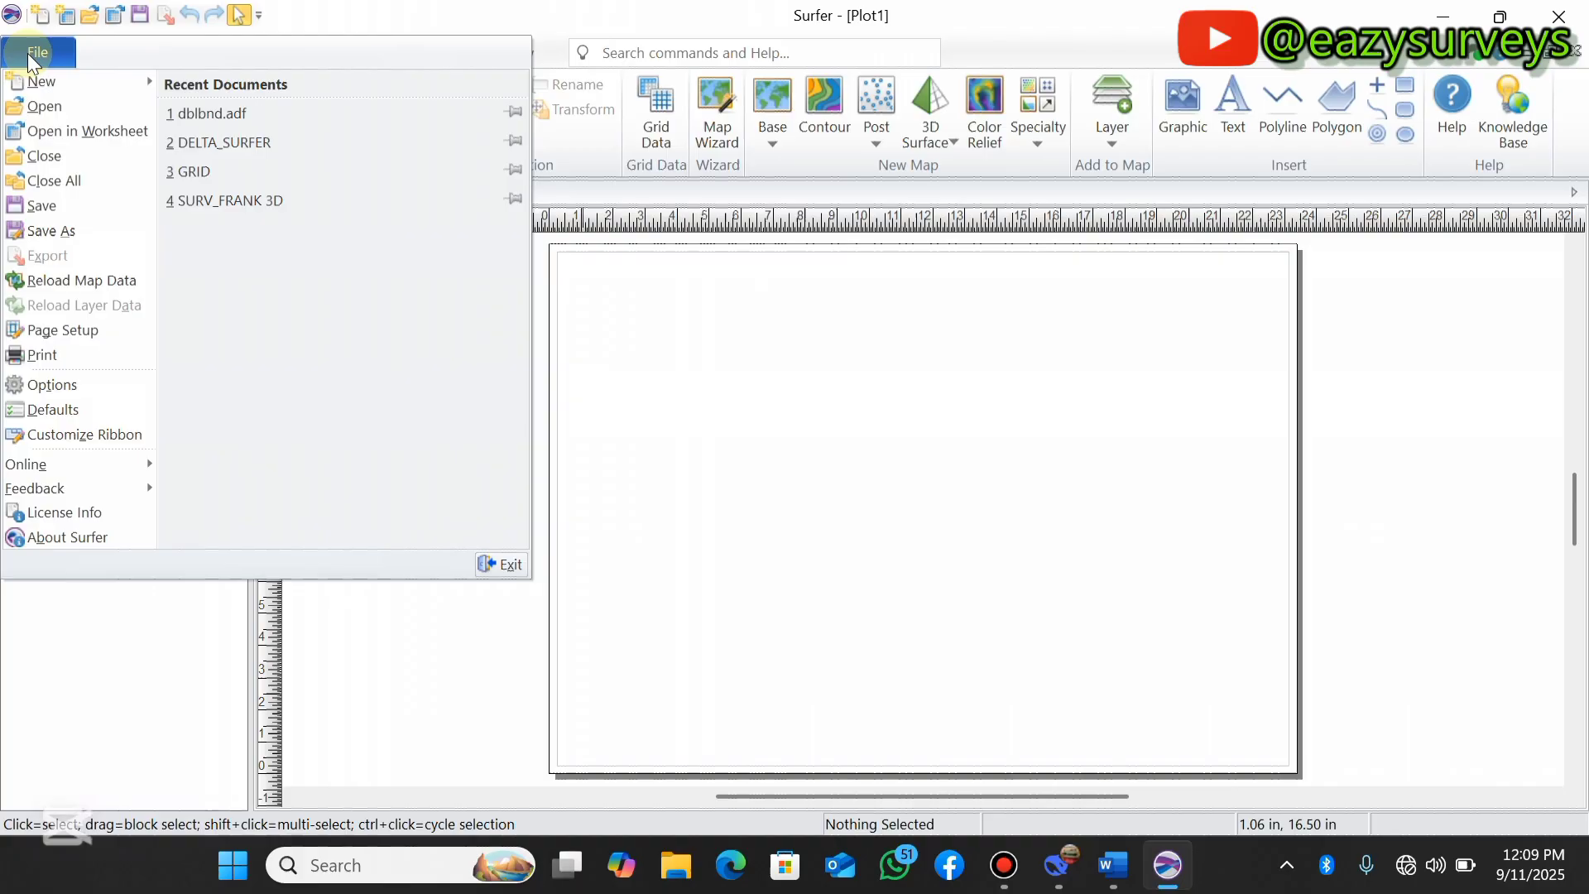
left_click(38, 104)
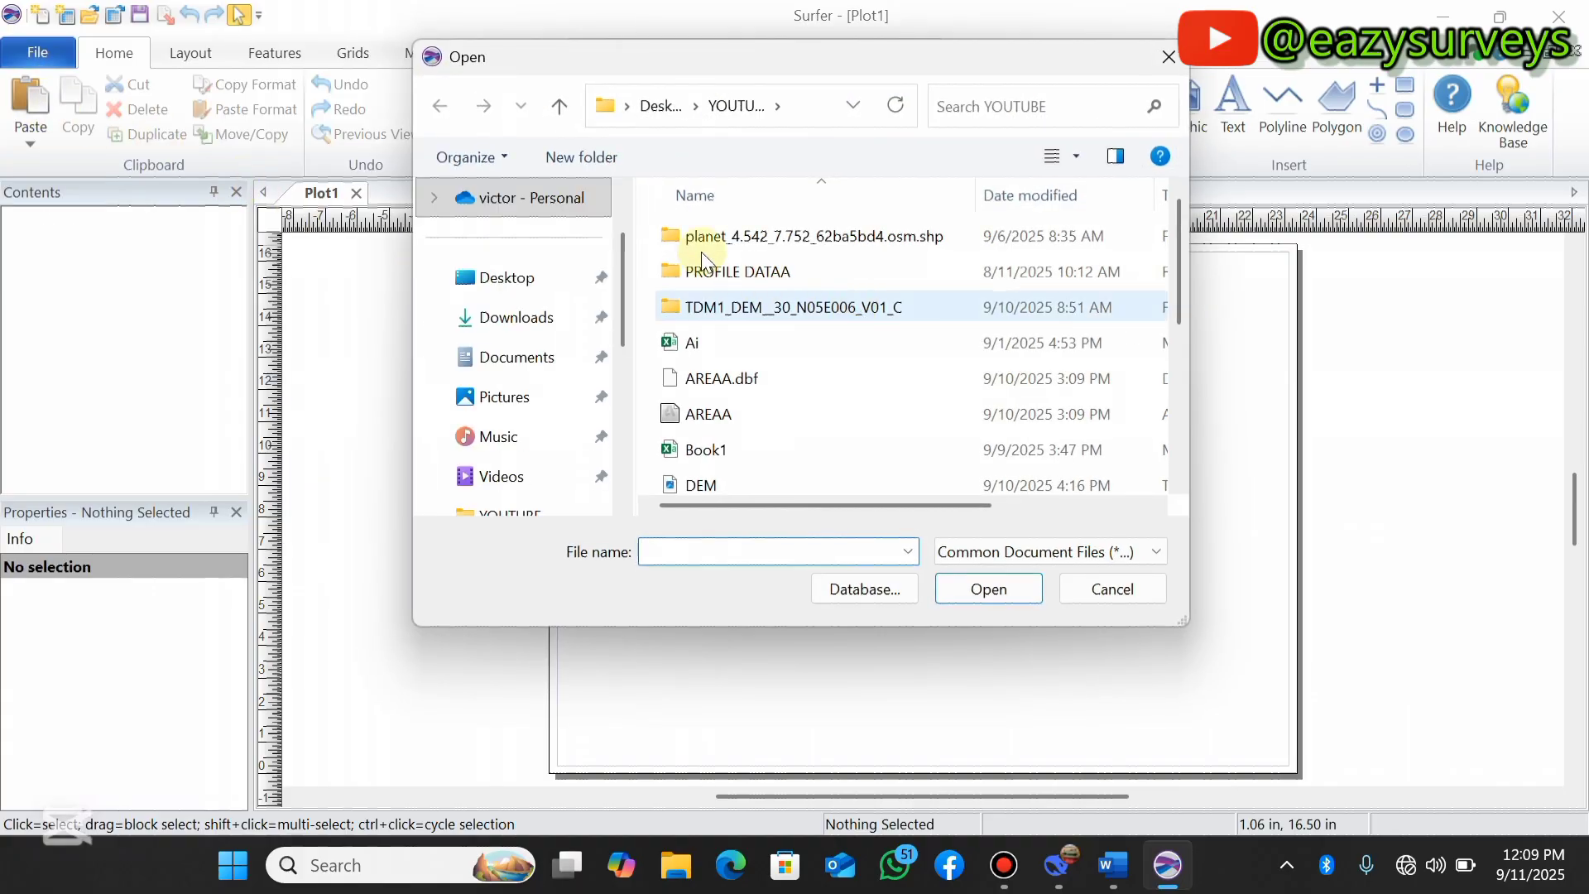
left_click(497, 277)
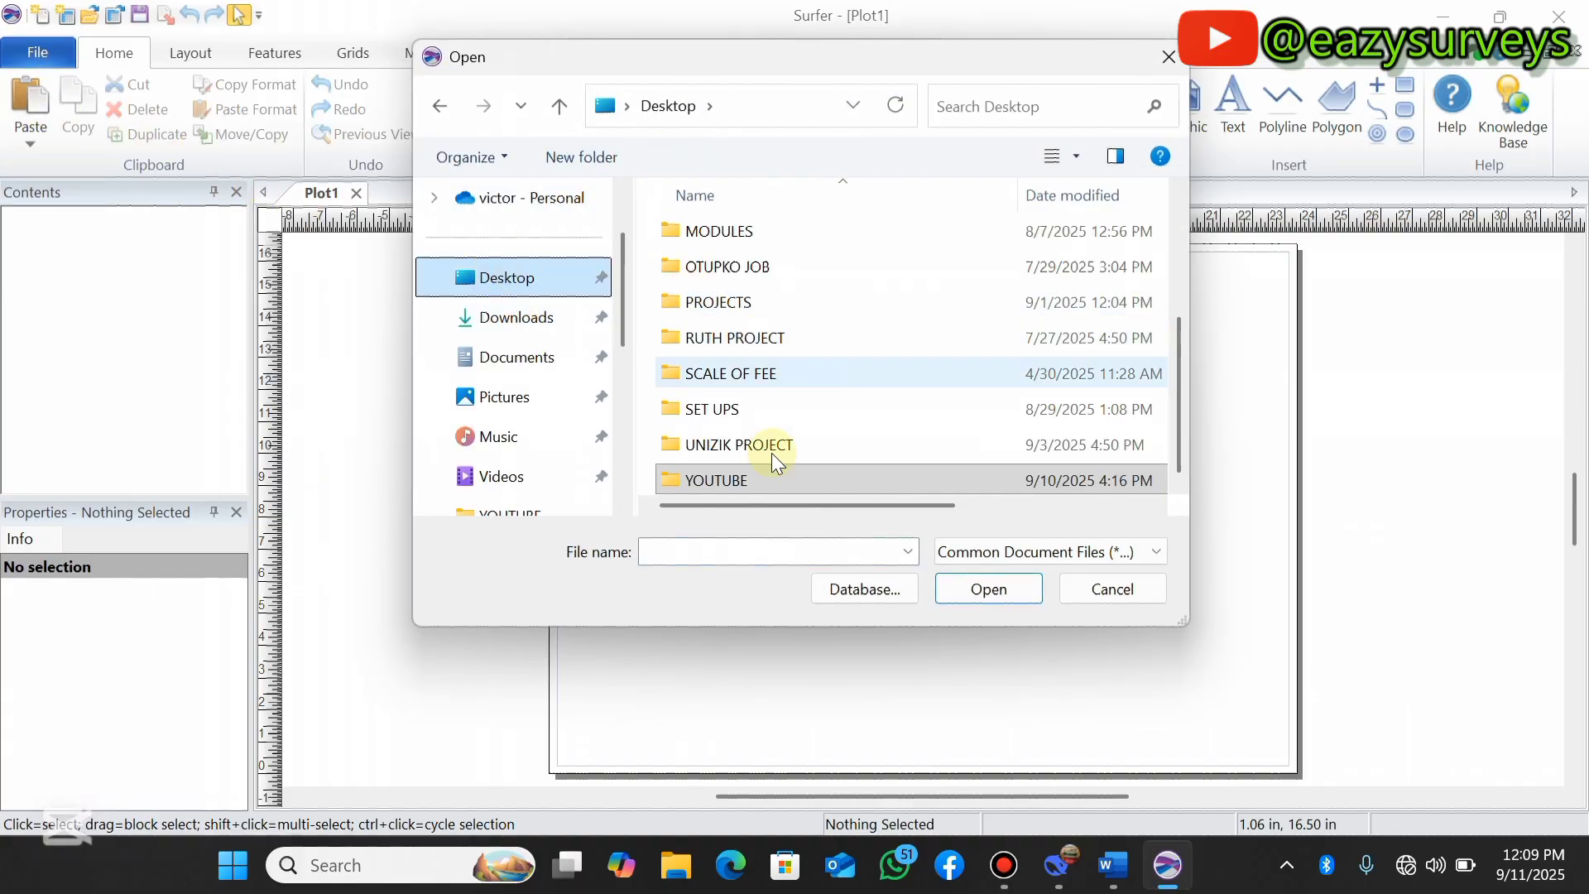
double_click(766, 478)
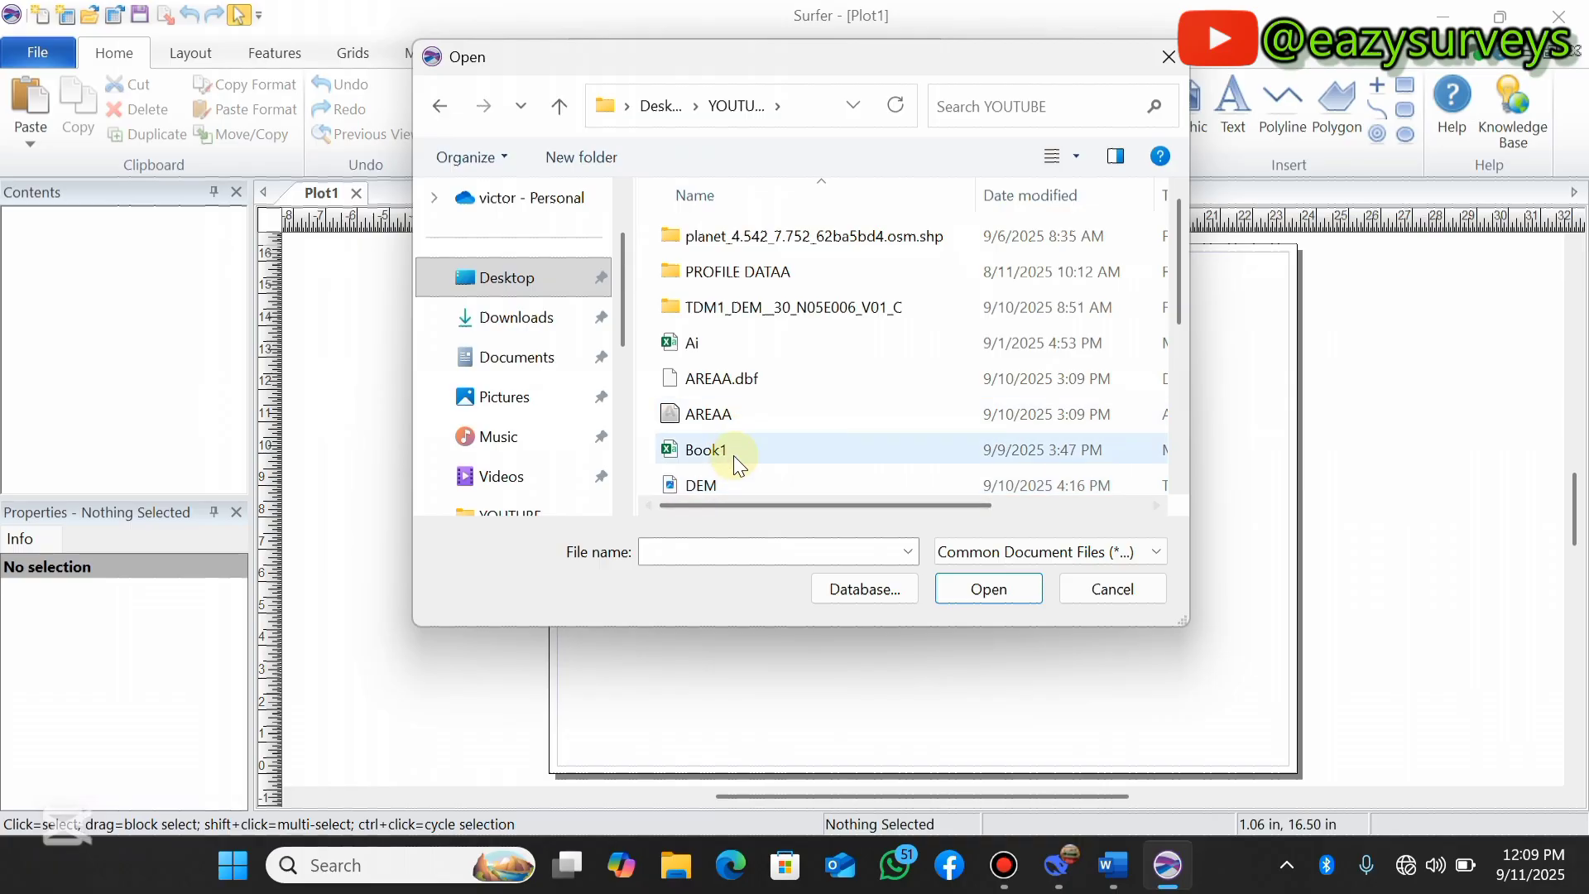
scroll(731, 414, "down", 2)
left_click(741, 303)
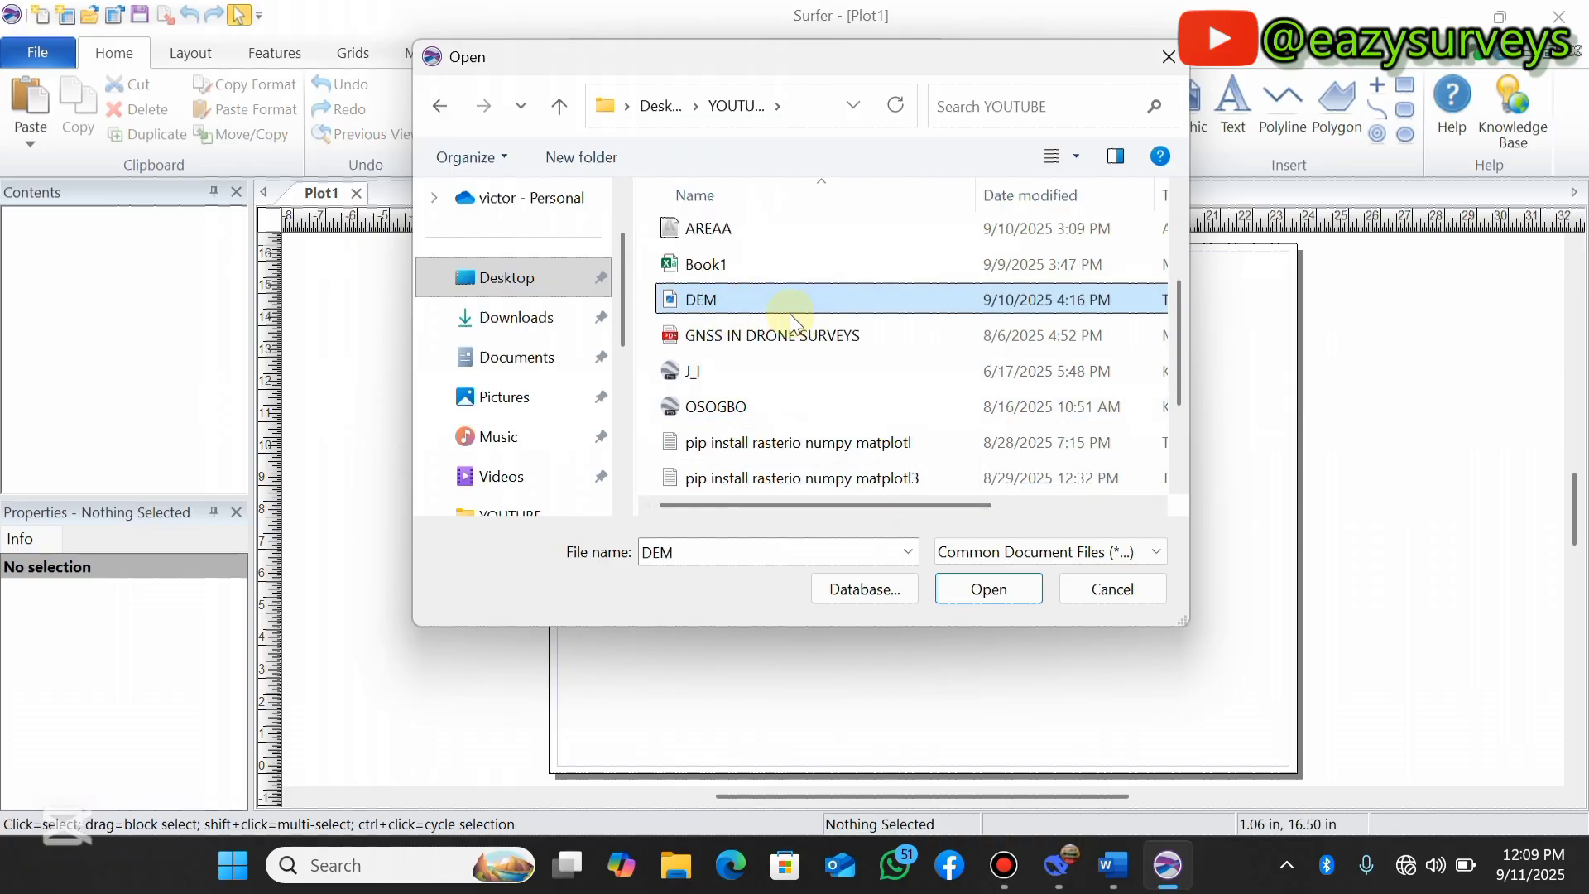
left_click(988, 589)
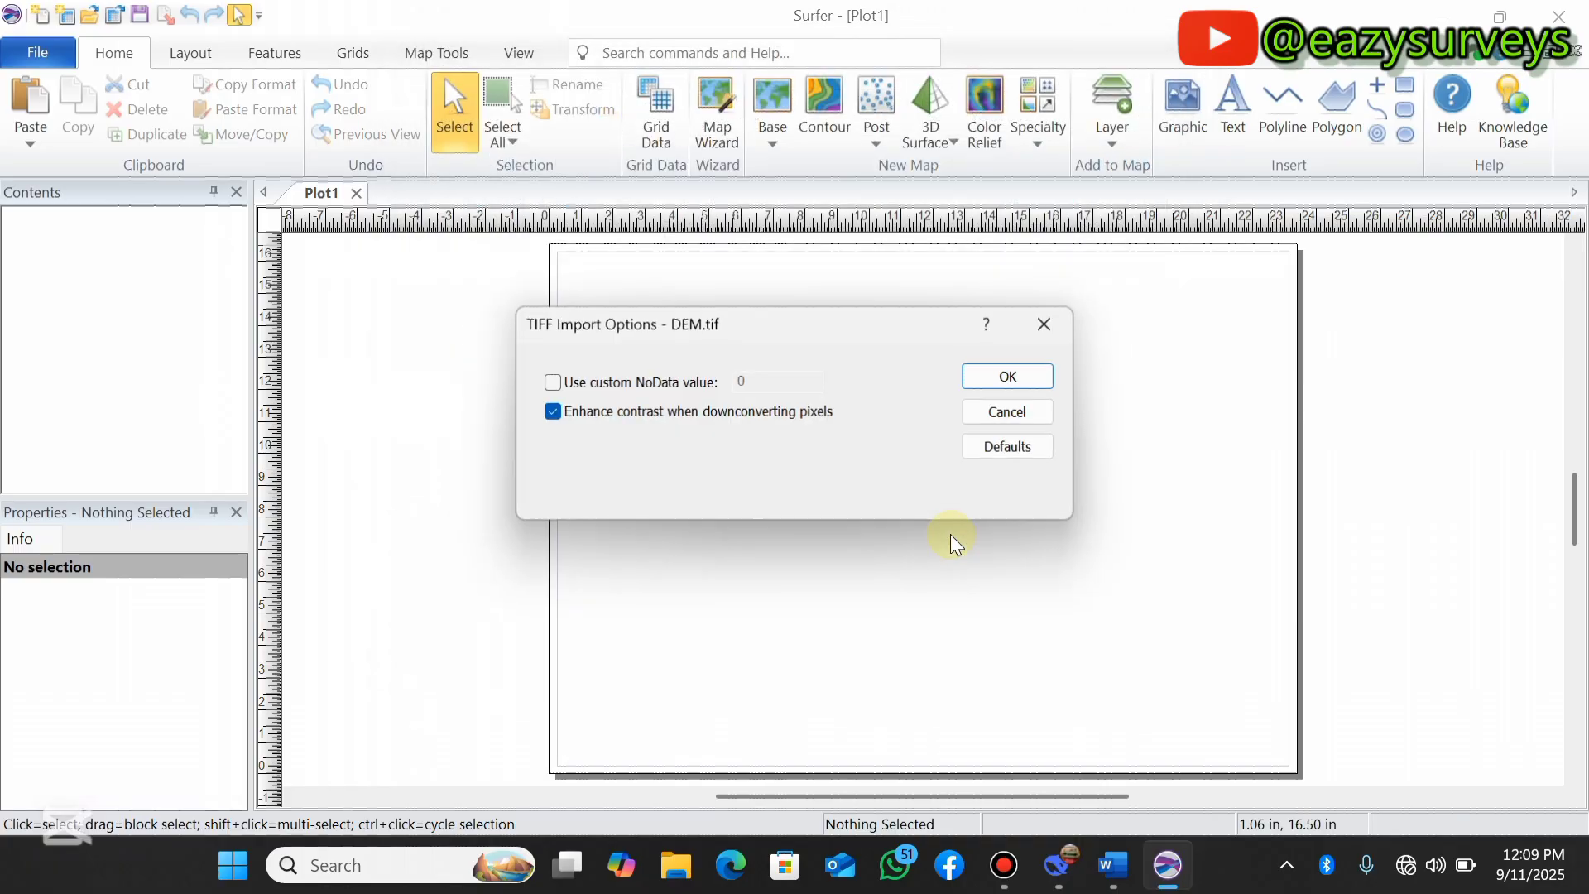
left_click(981, 382)
left_click_drag(936, 474, 663, 369)
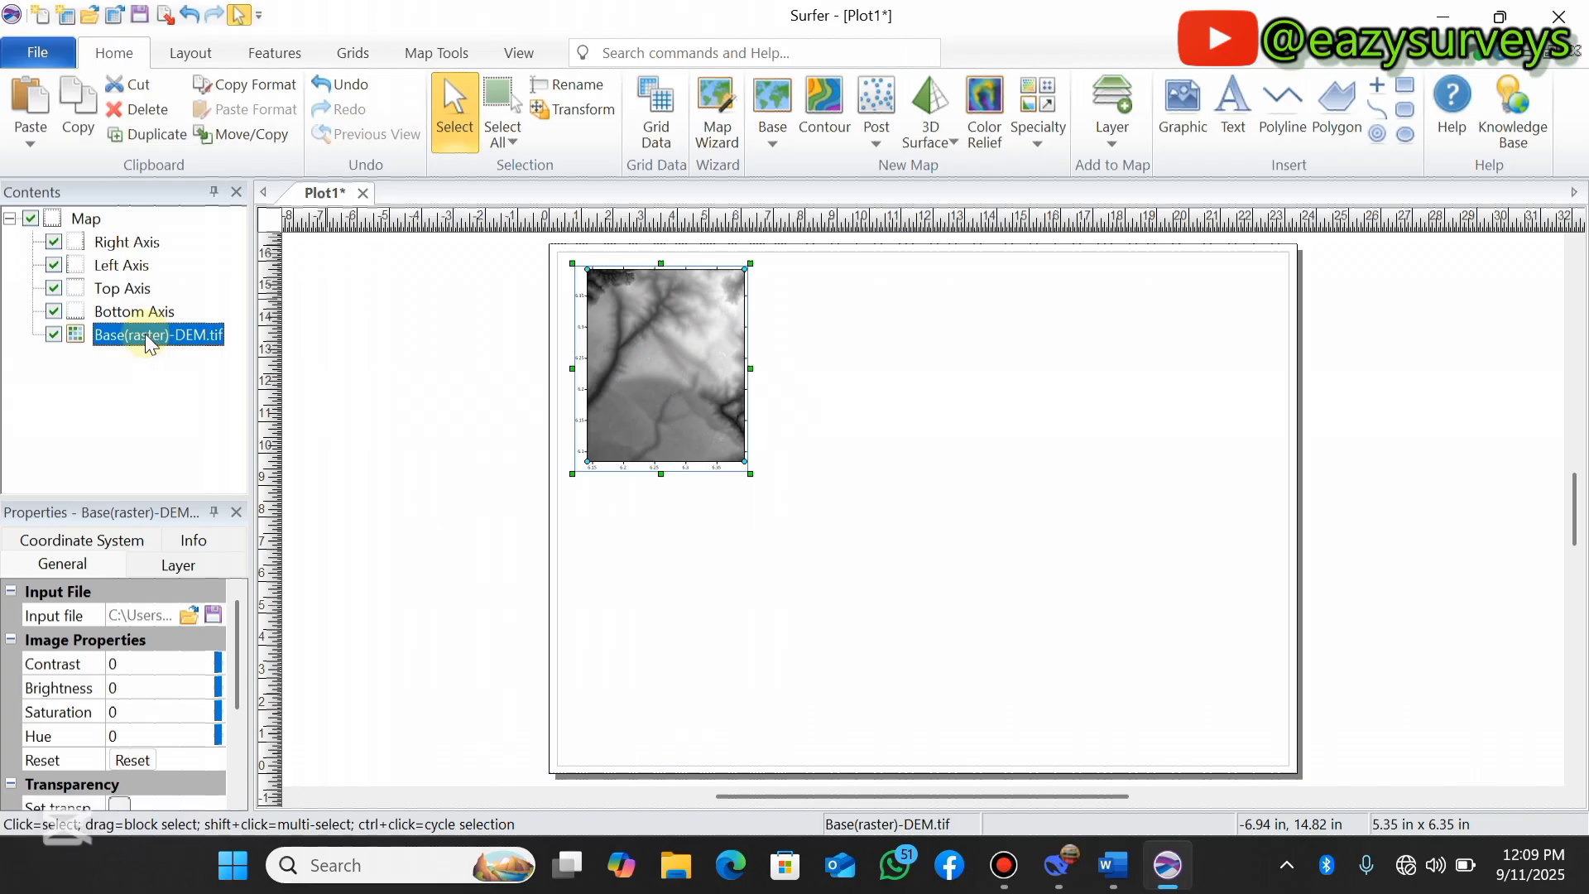
left_click(430, 343)
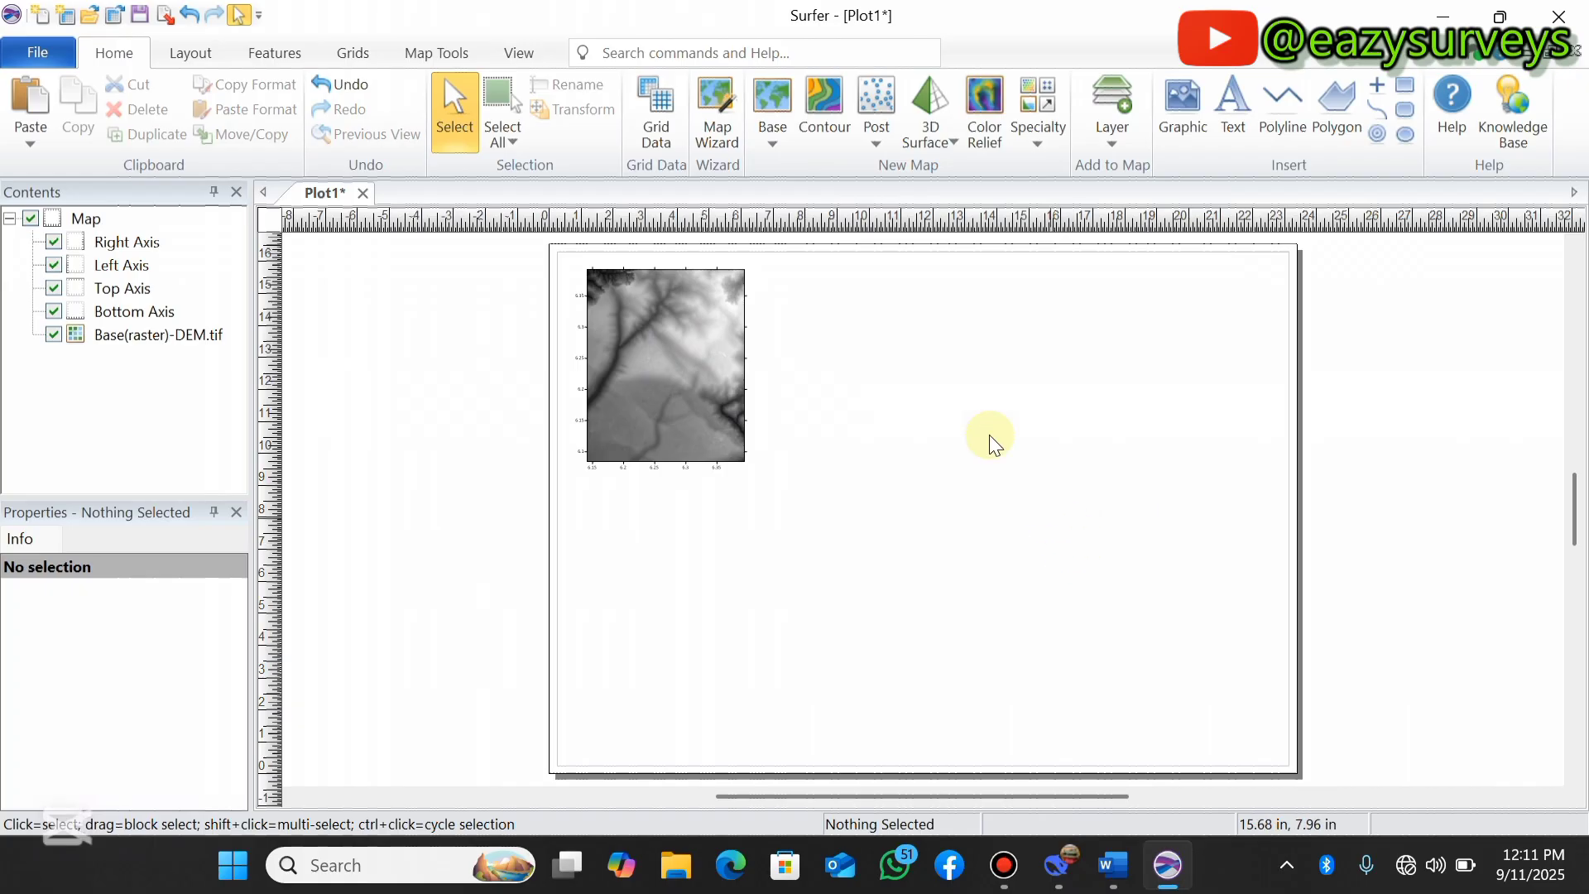
Create a watershed map from the DEM grid in the YOUTUBE folder, accepting the default TIFF import options.
left_click(1039, 142)
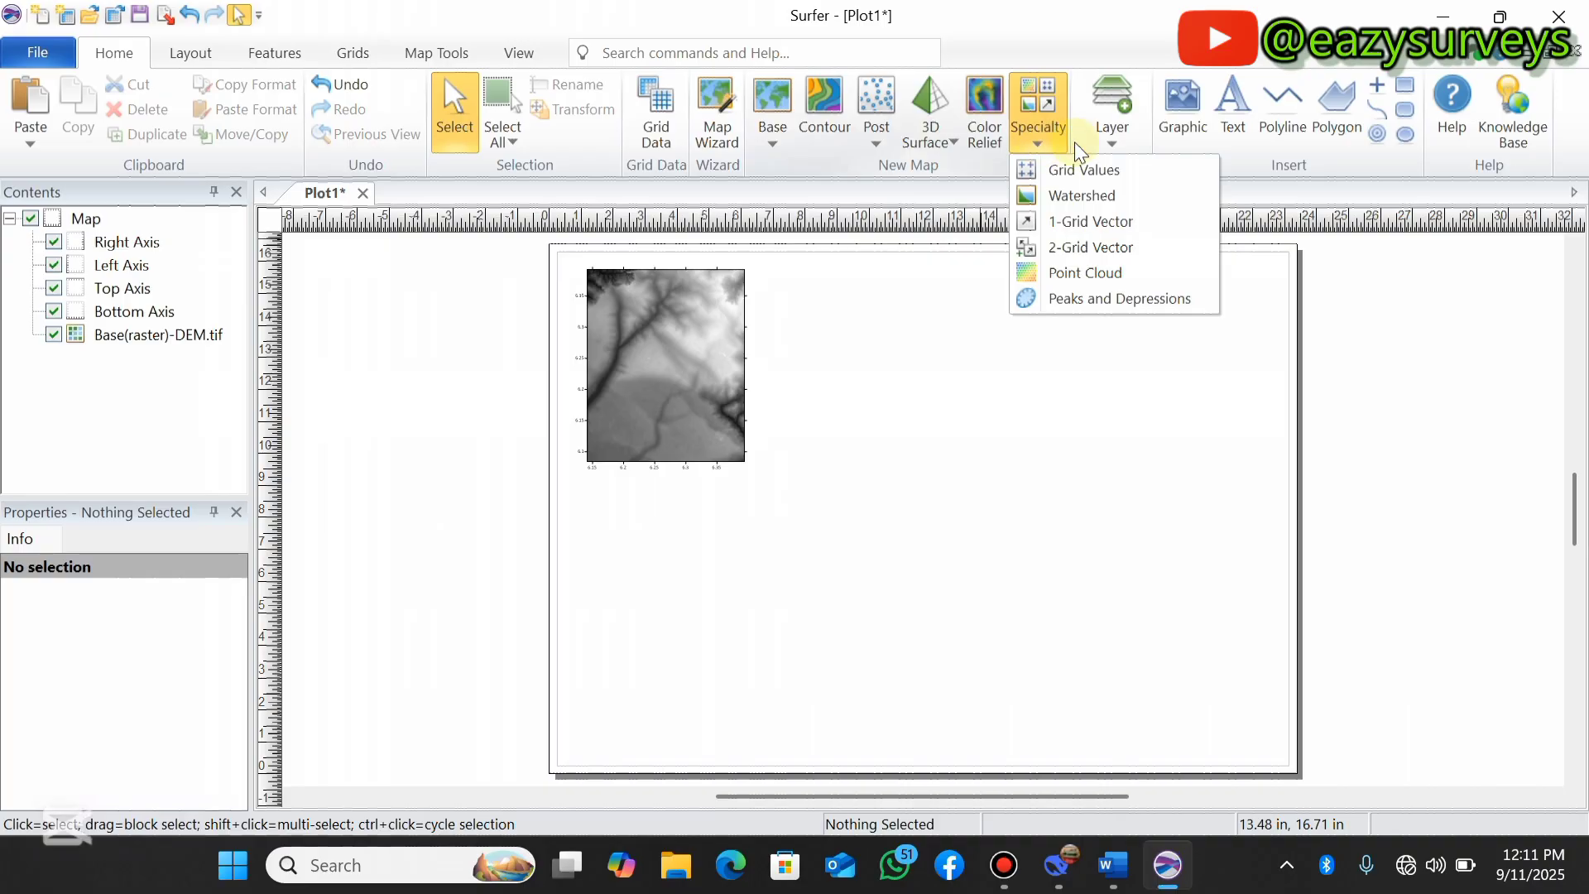
left_click(1089, 194)
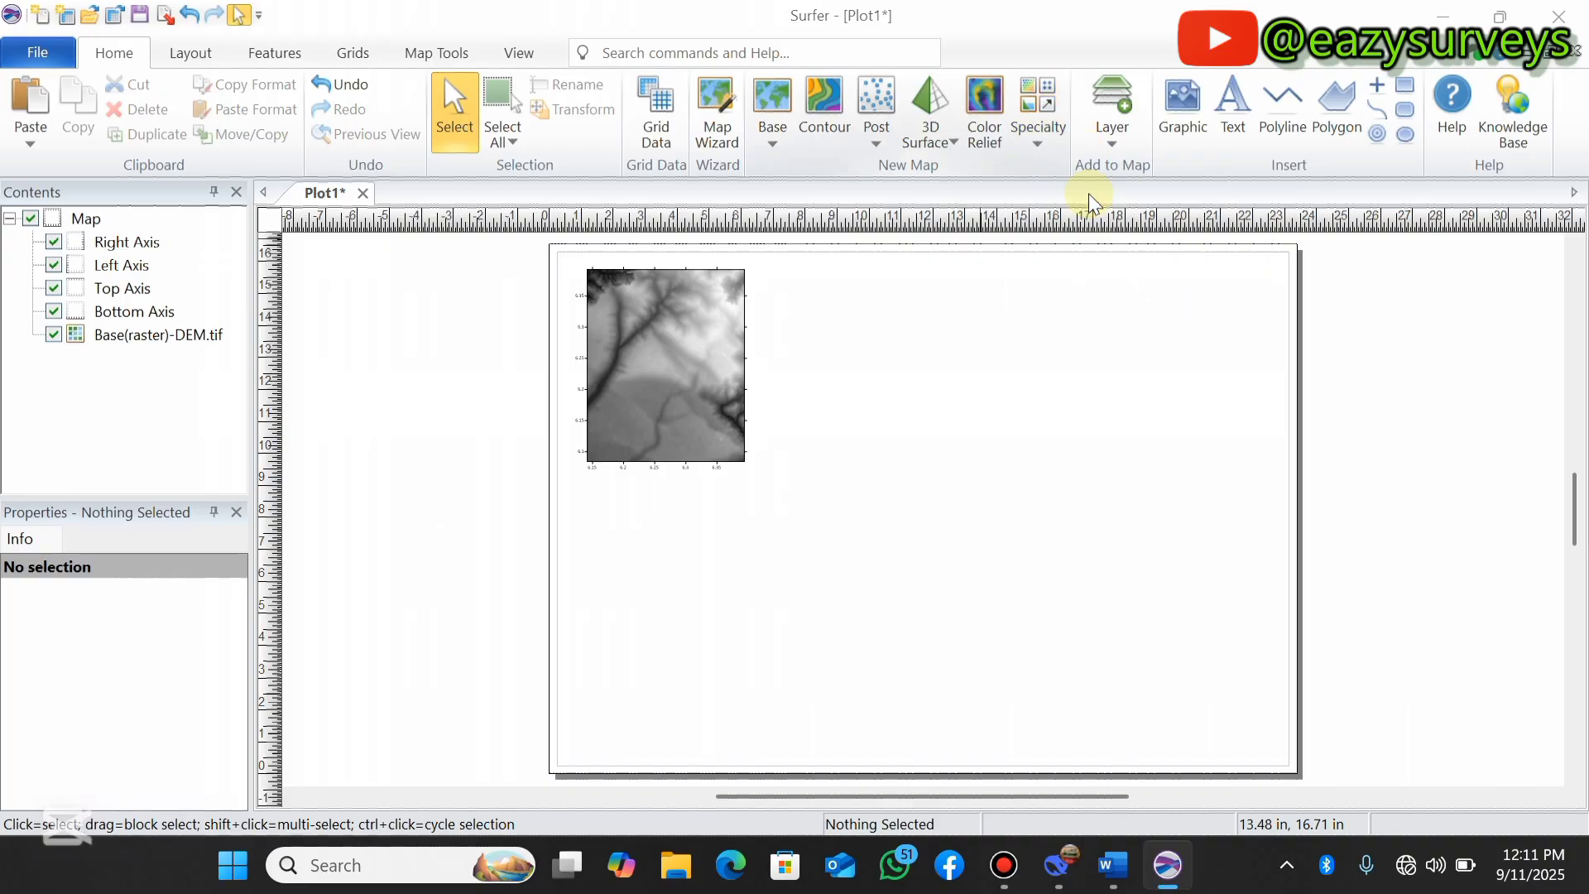
left_click(685, 285)
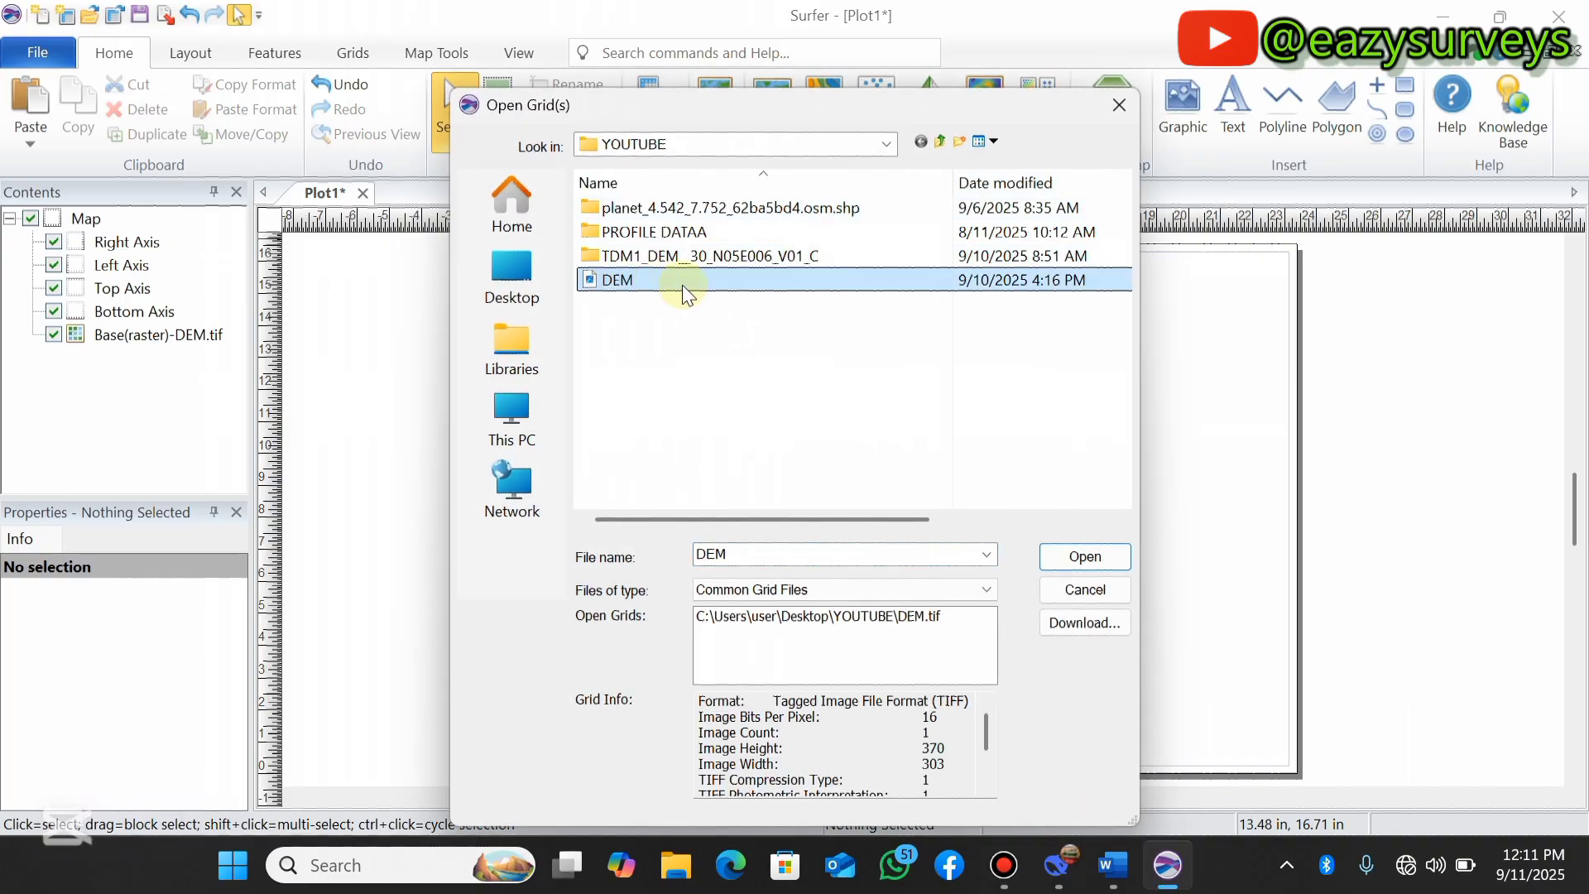
left_click(1084, 556)
key("Return")
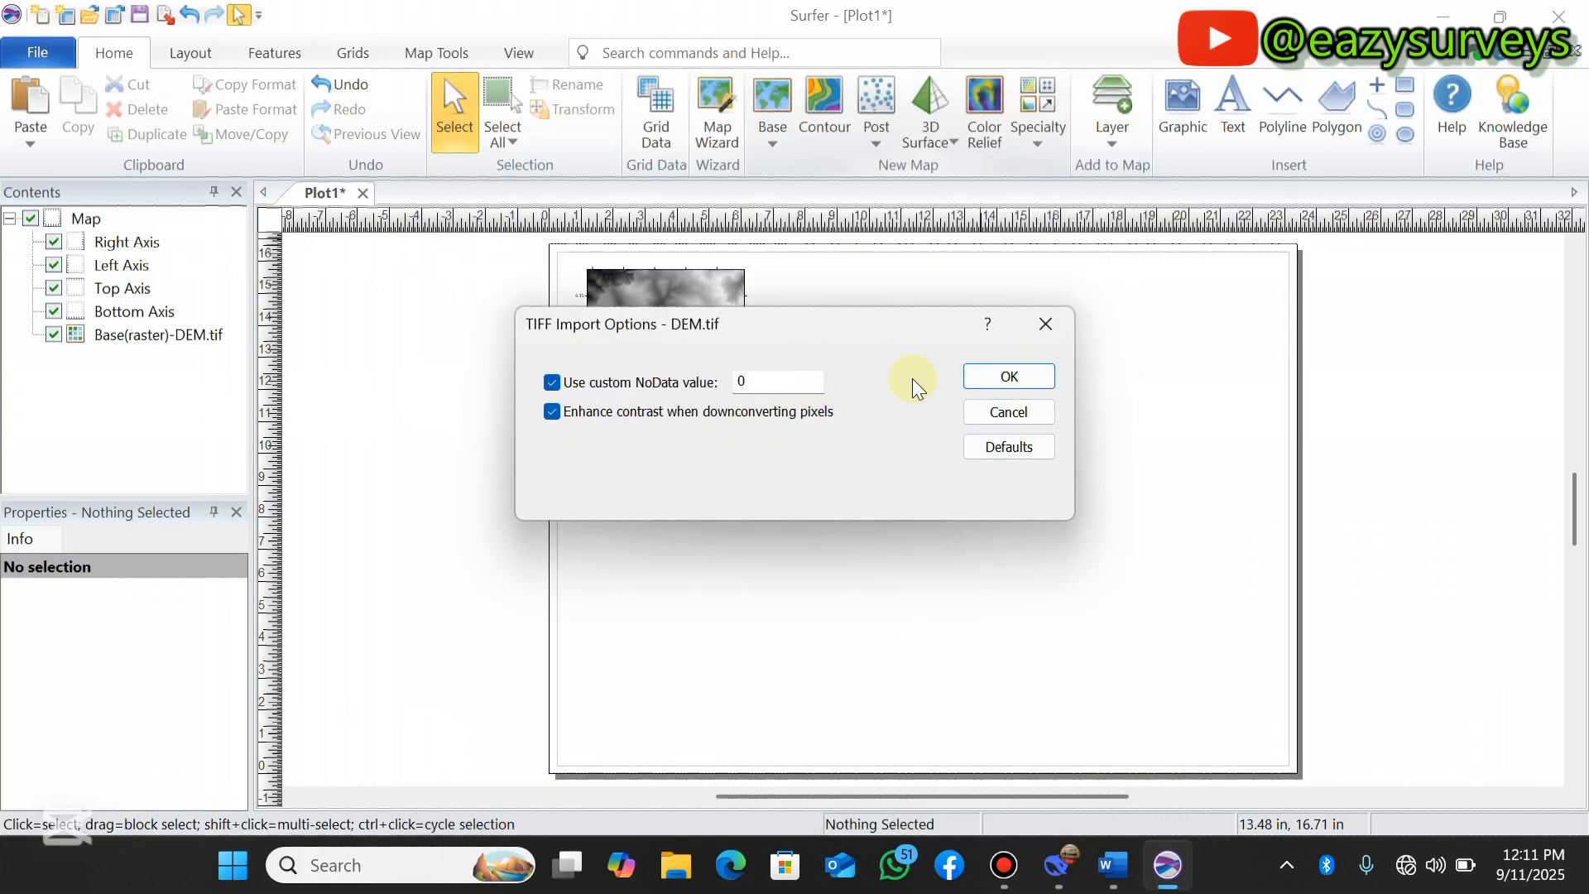
left_click(983, 376)
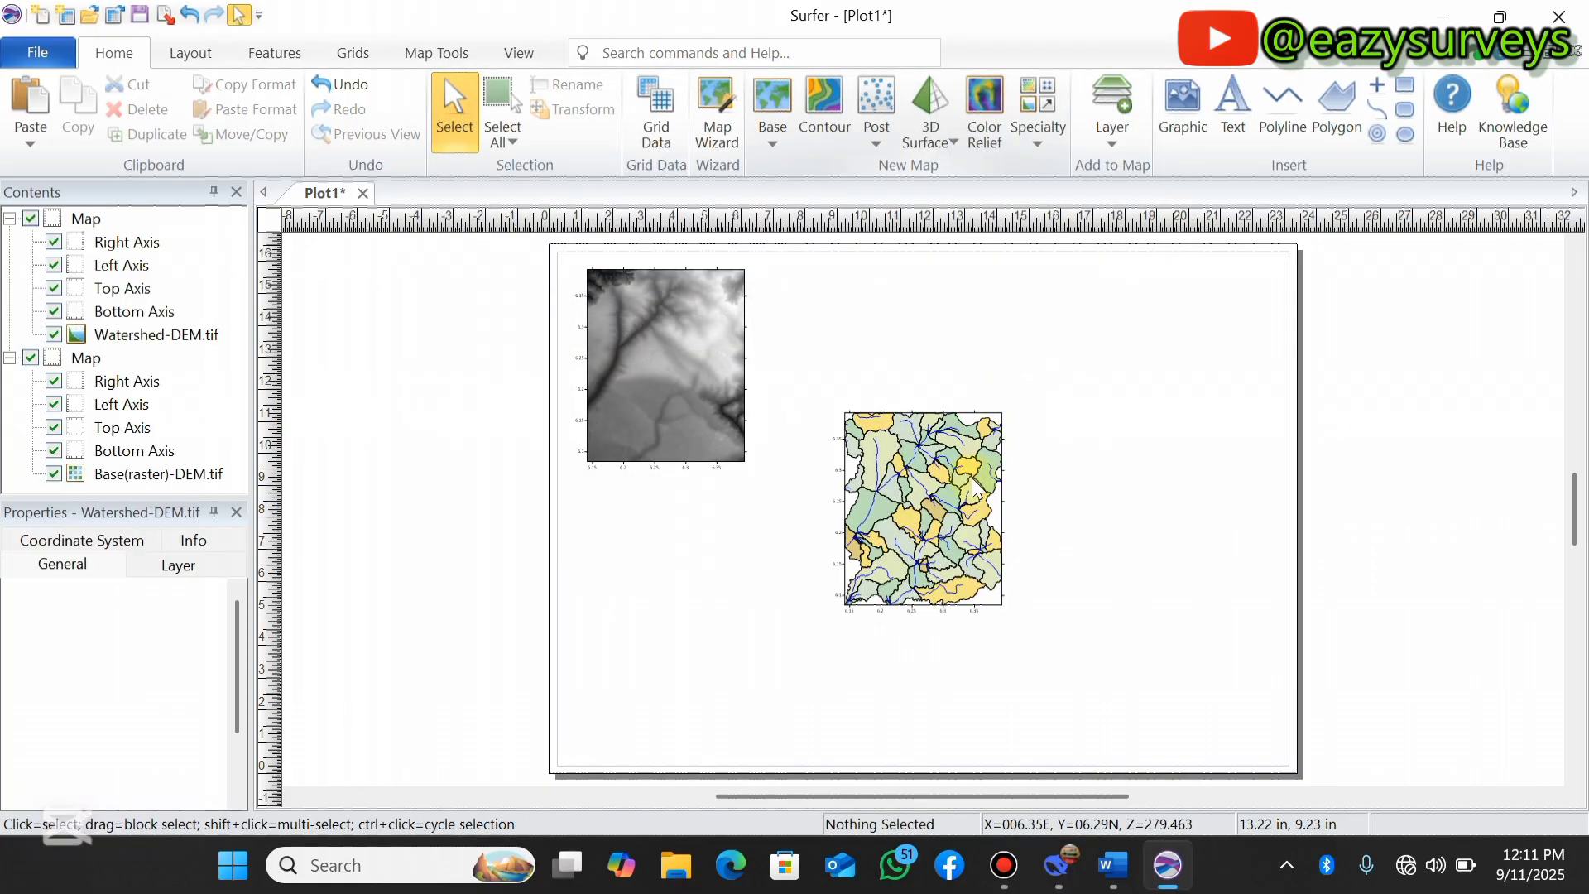
Move the watershed map beside the DEM image and enlarge it to fill most of the page height.
left_click_drag(962, 472, 1022, 351)
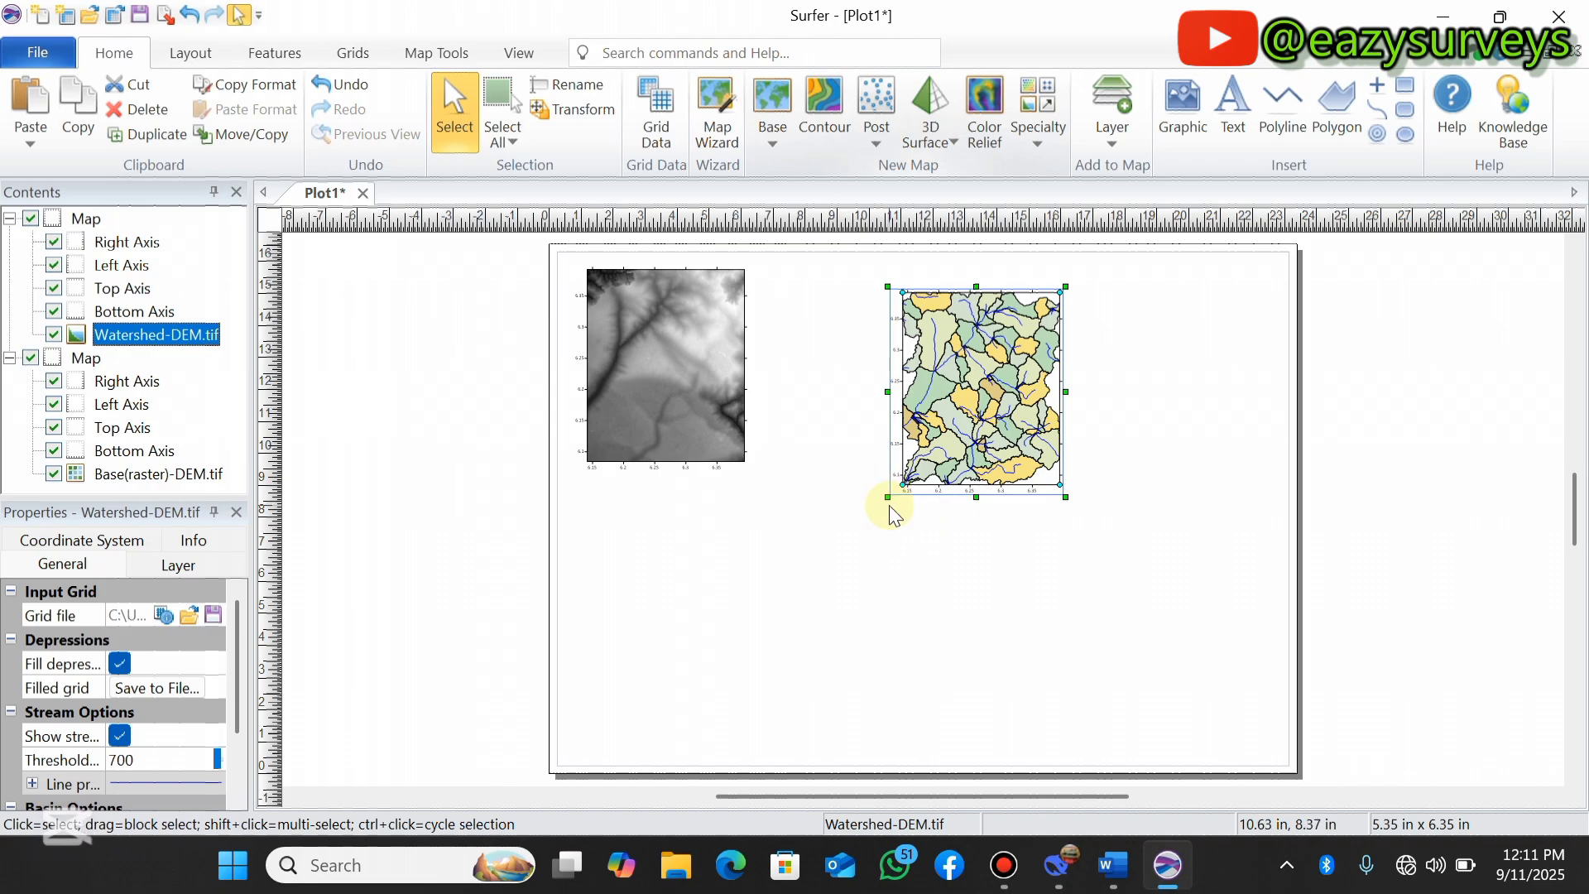
left_click_drag(887, 499, 732, 682)
scroll(948, 588, "down", 2)
left_click_drag(952, 546, 988, 578)
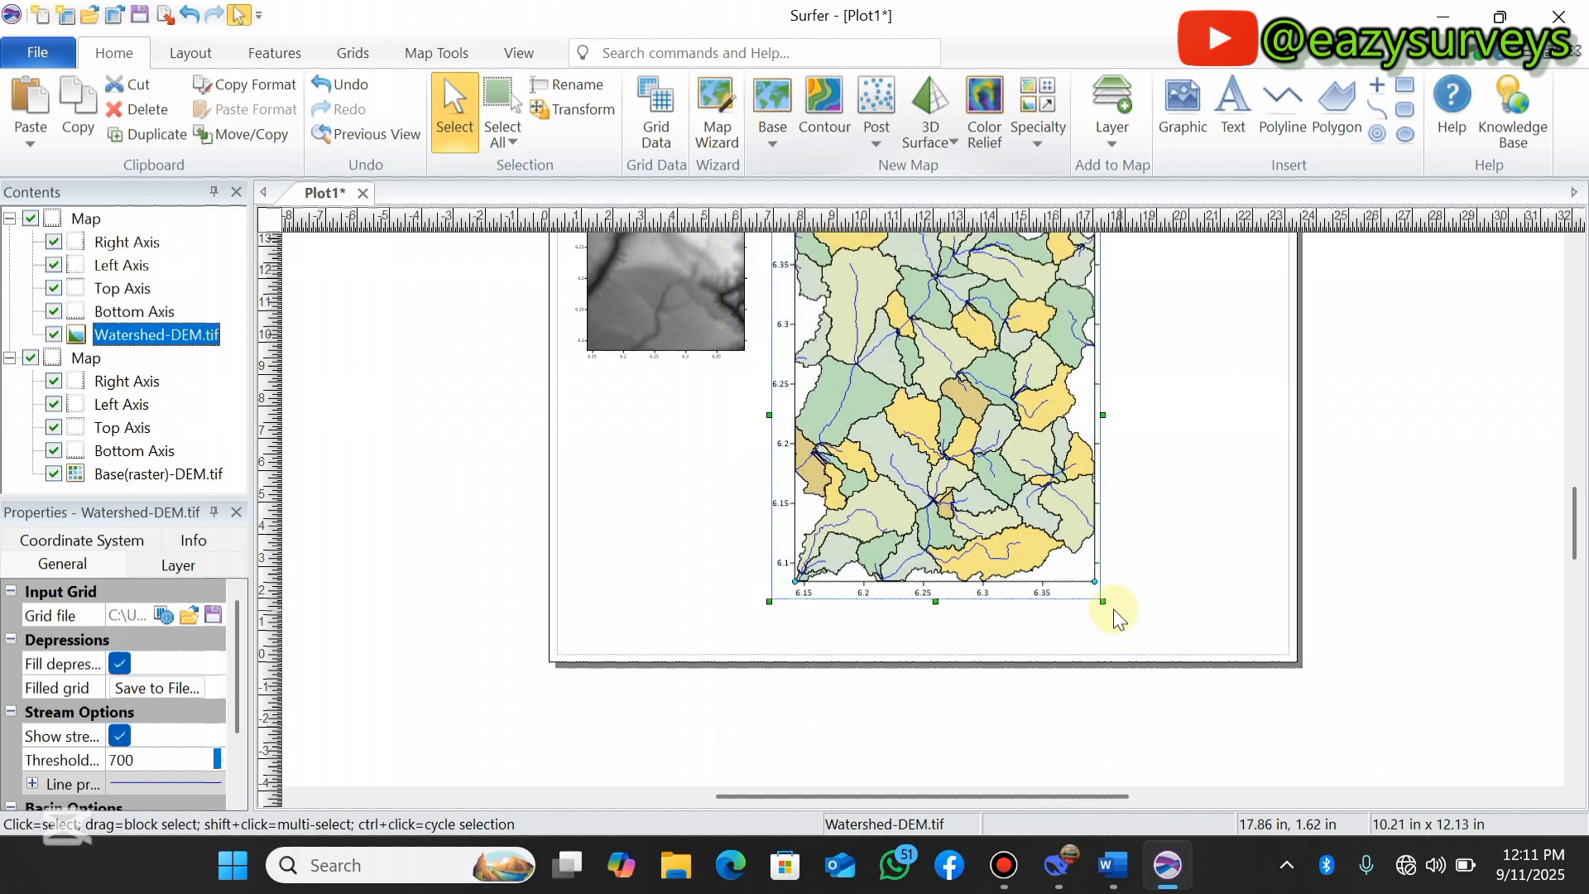
left_click_drag(1102, 601, 1229, 654)
left_click(1225, 530)
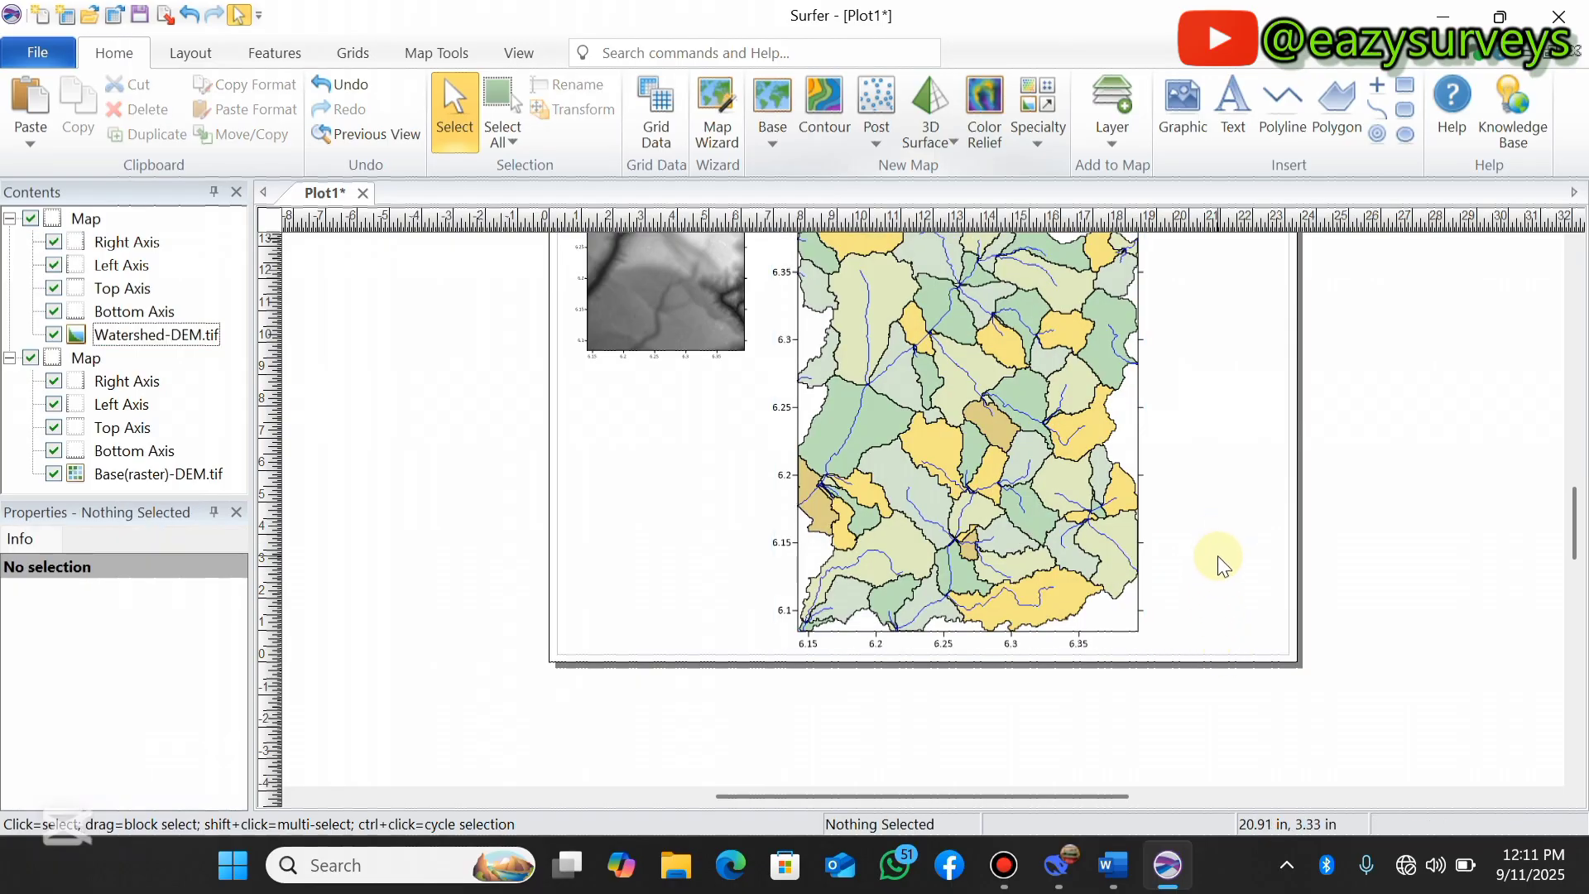
Examine the watershed map's coloured basins, their boundaries and the blue stream lines, both close up and as a whole.
scroll(1218, 559, "up", 1, "ctrl")
scroll(1218, 547, "down", 2, "ctrl")
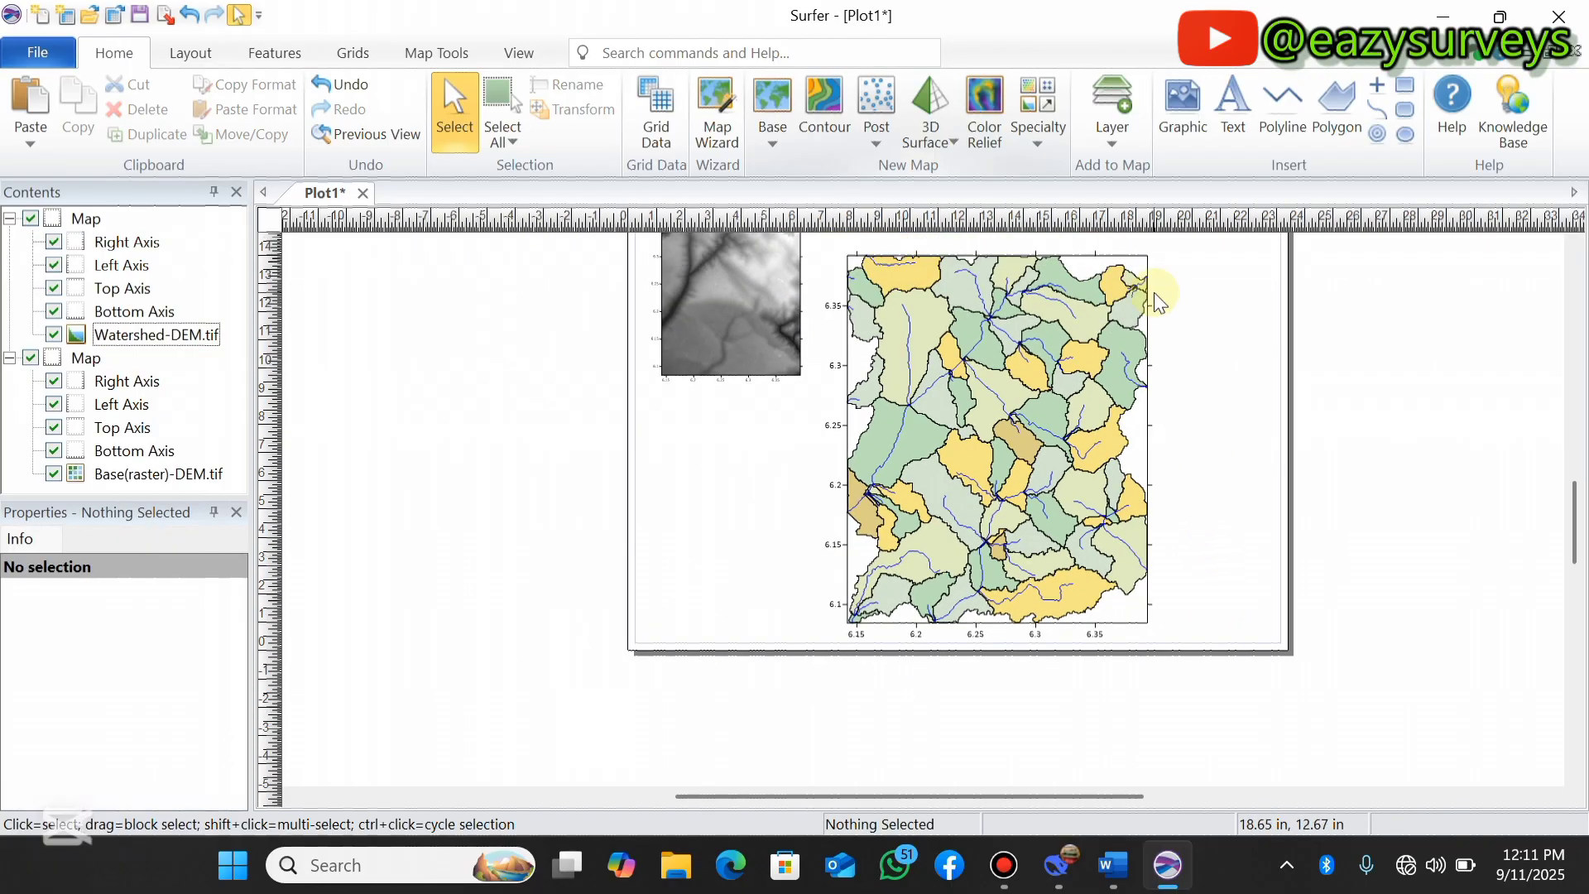
scroll(1154, 291, "up", 1, "ctrl")
scroll(984, 315, "up", 1, "ctrl")
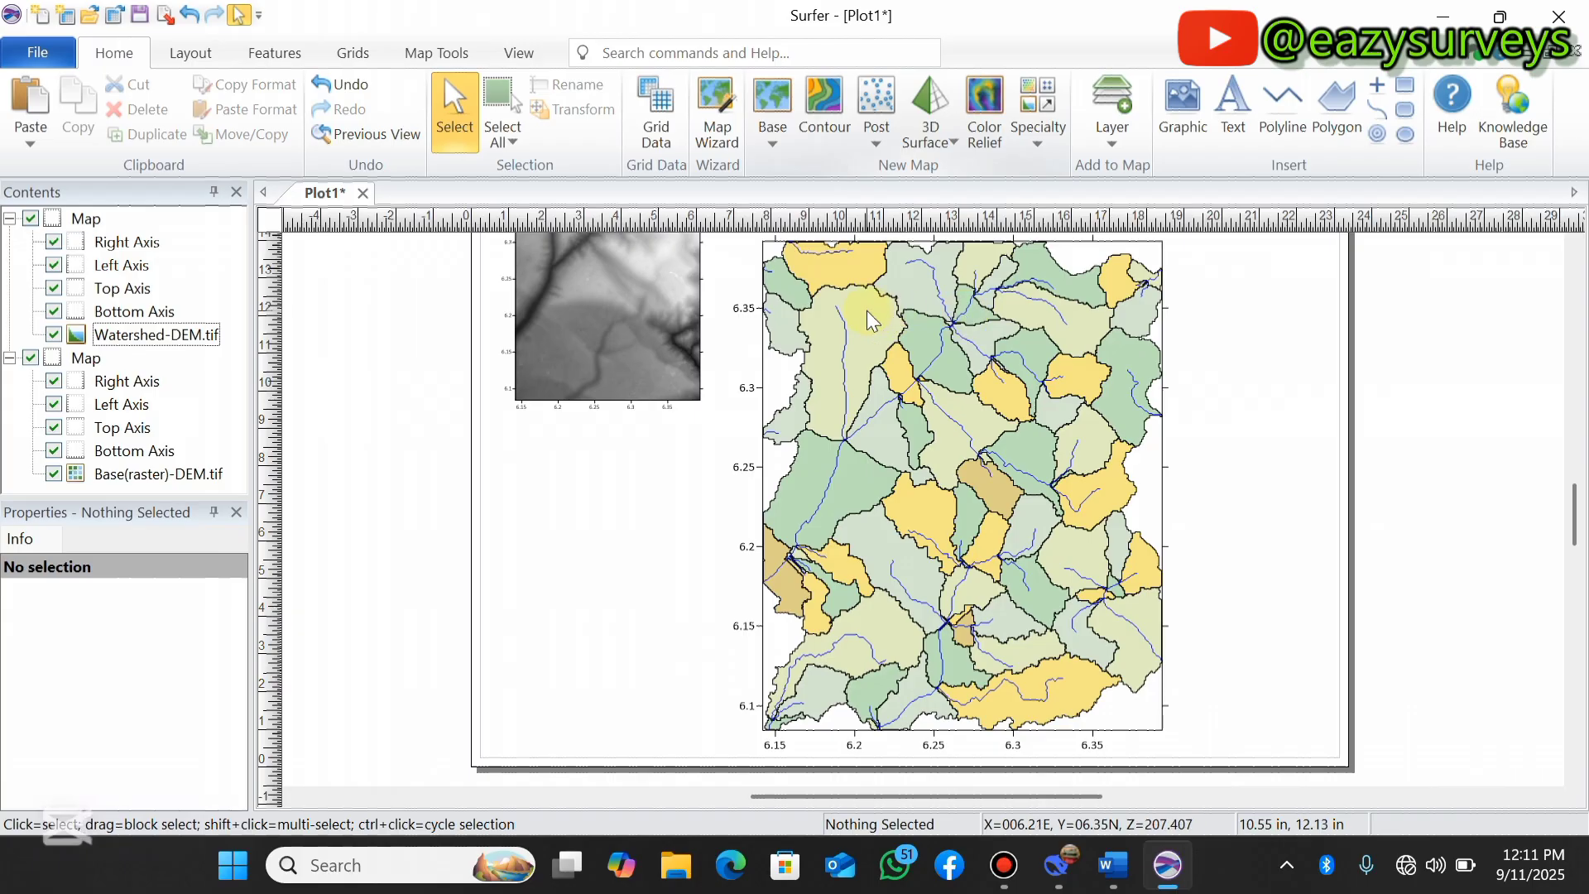
scroll(867, 339, "up", 1, "ctrl")
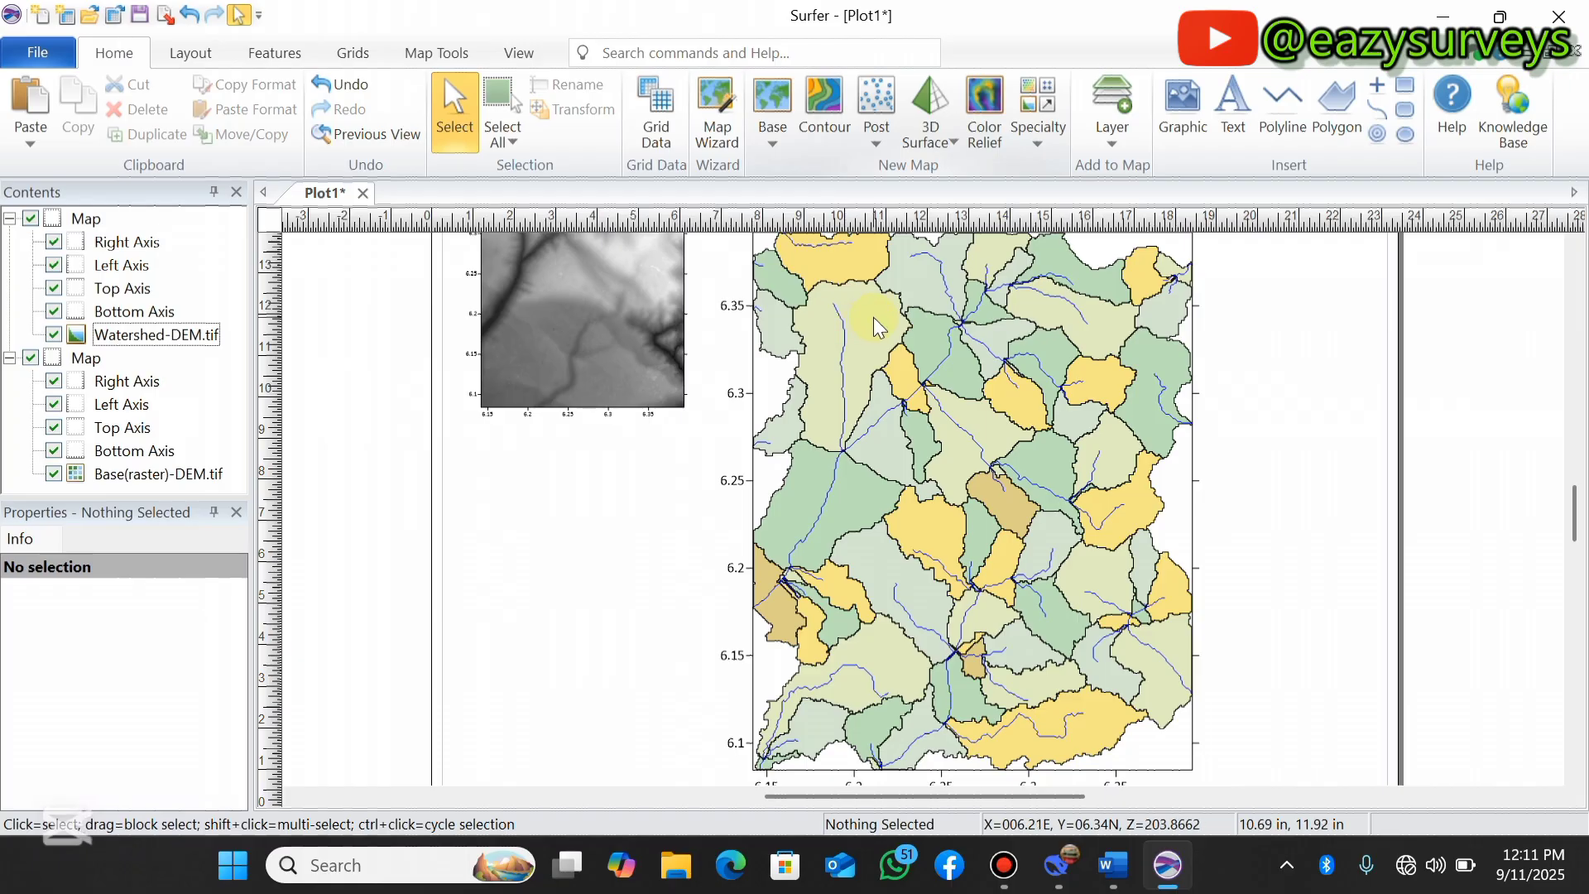
scroll(872, 317, "up", 2)
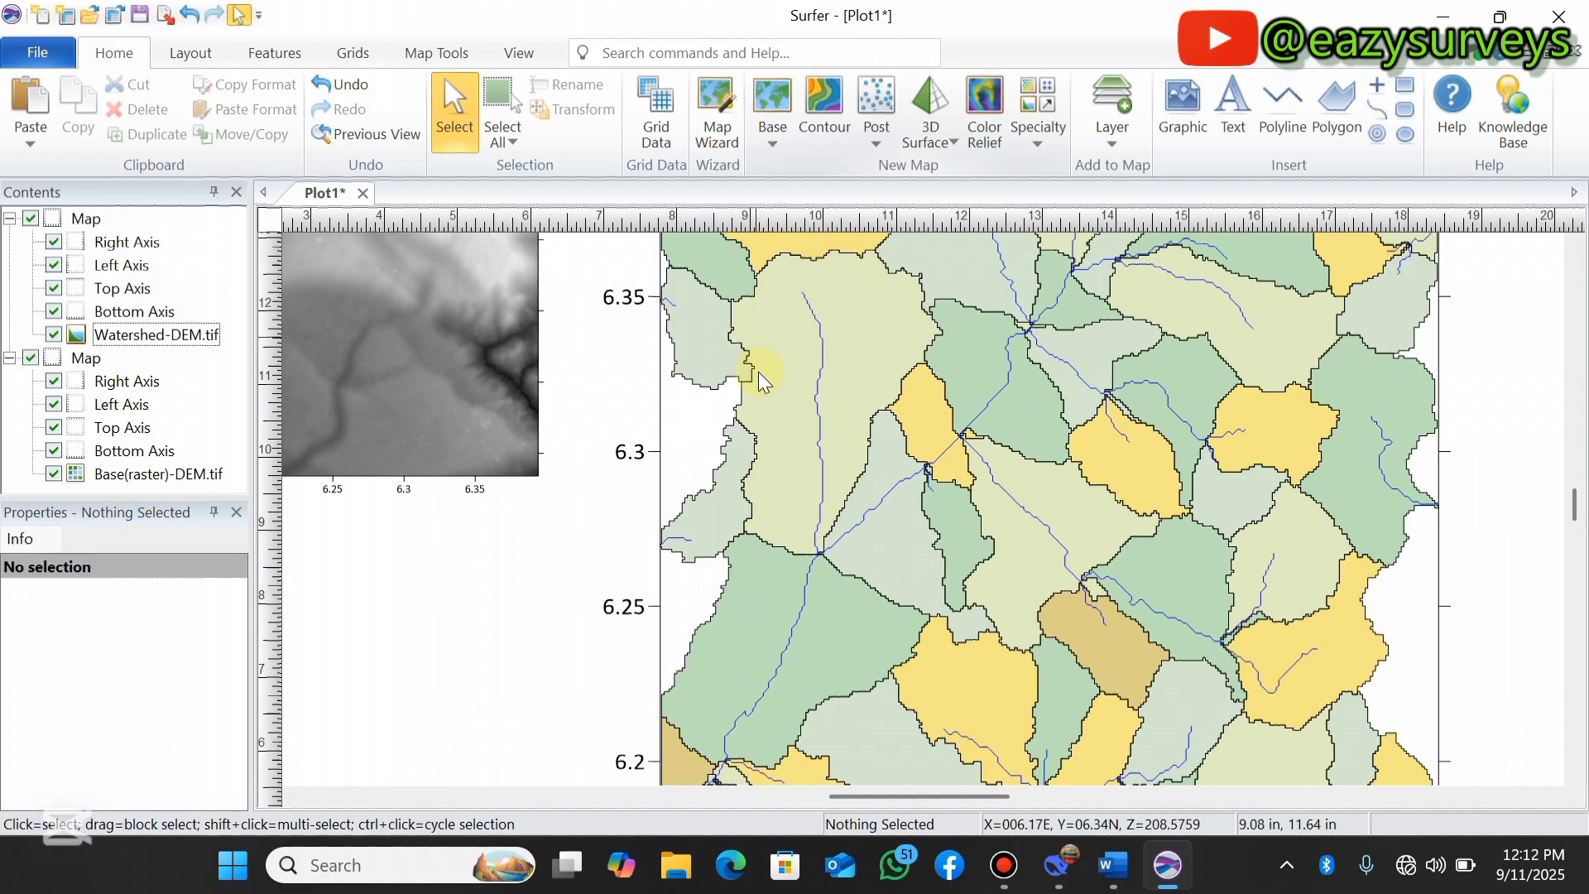
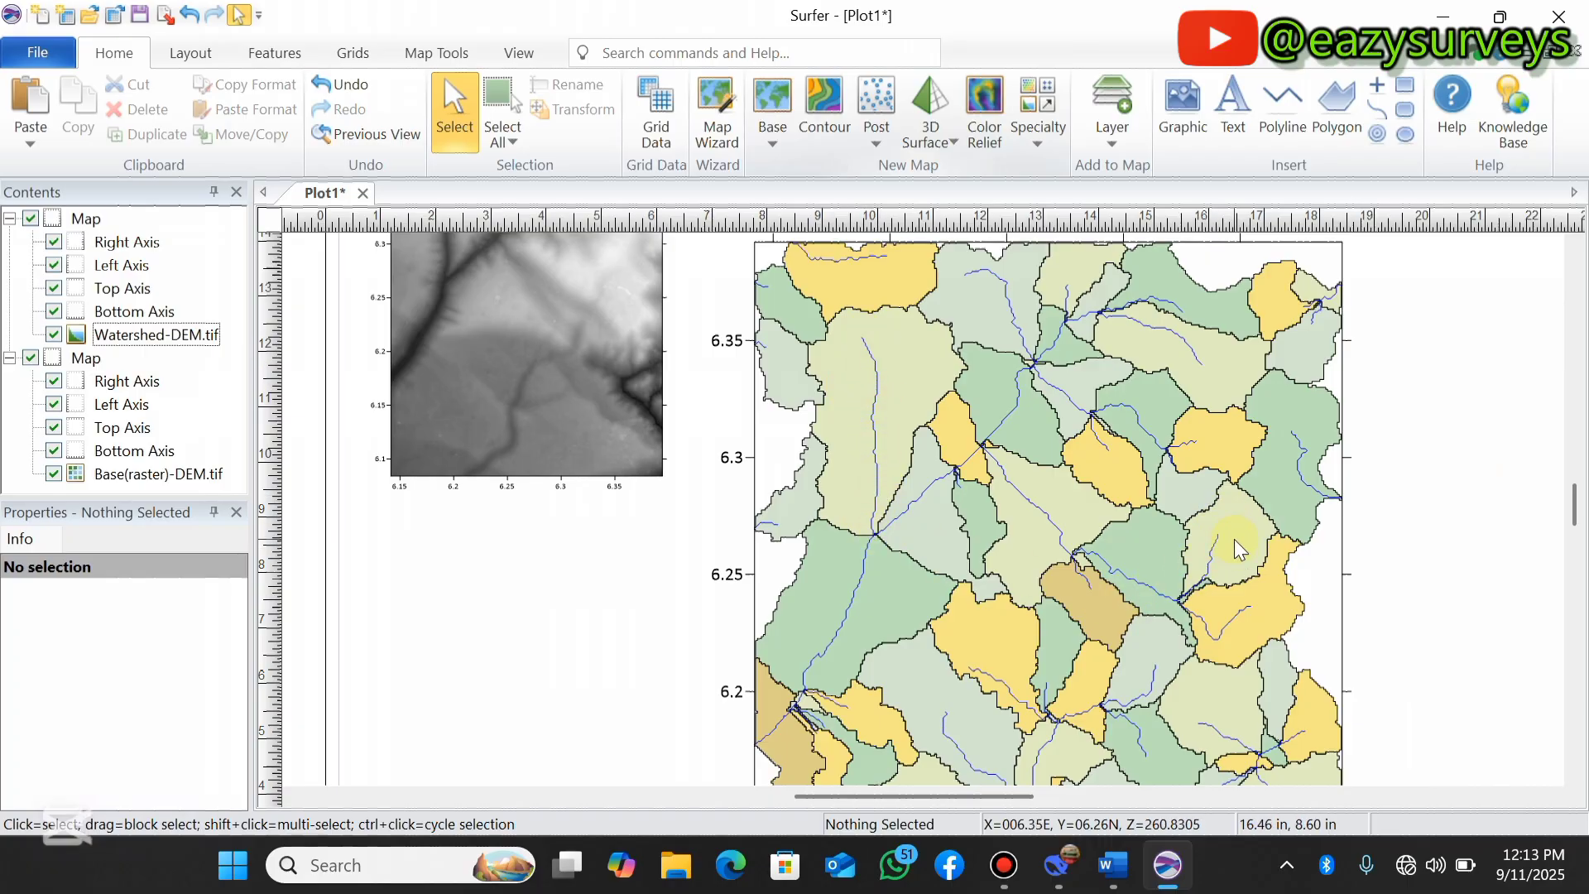
scroll(1234, 539, "up", 3)
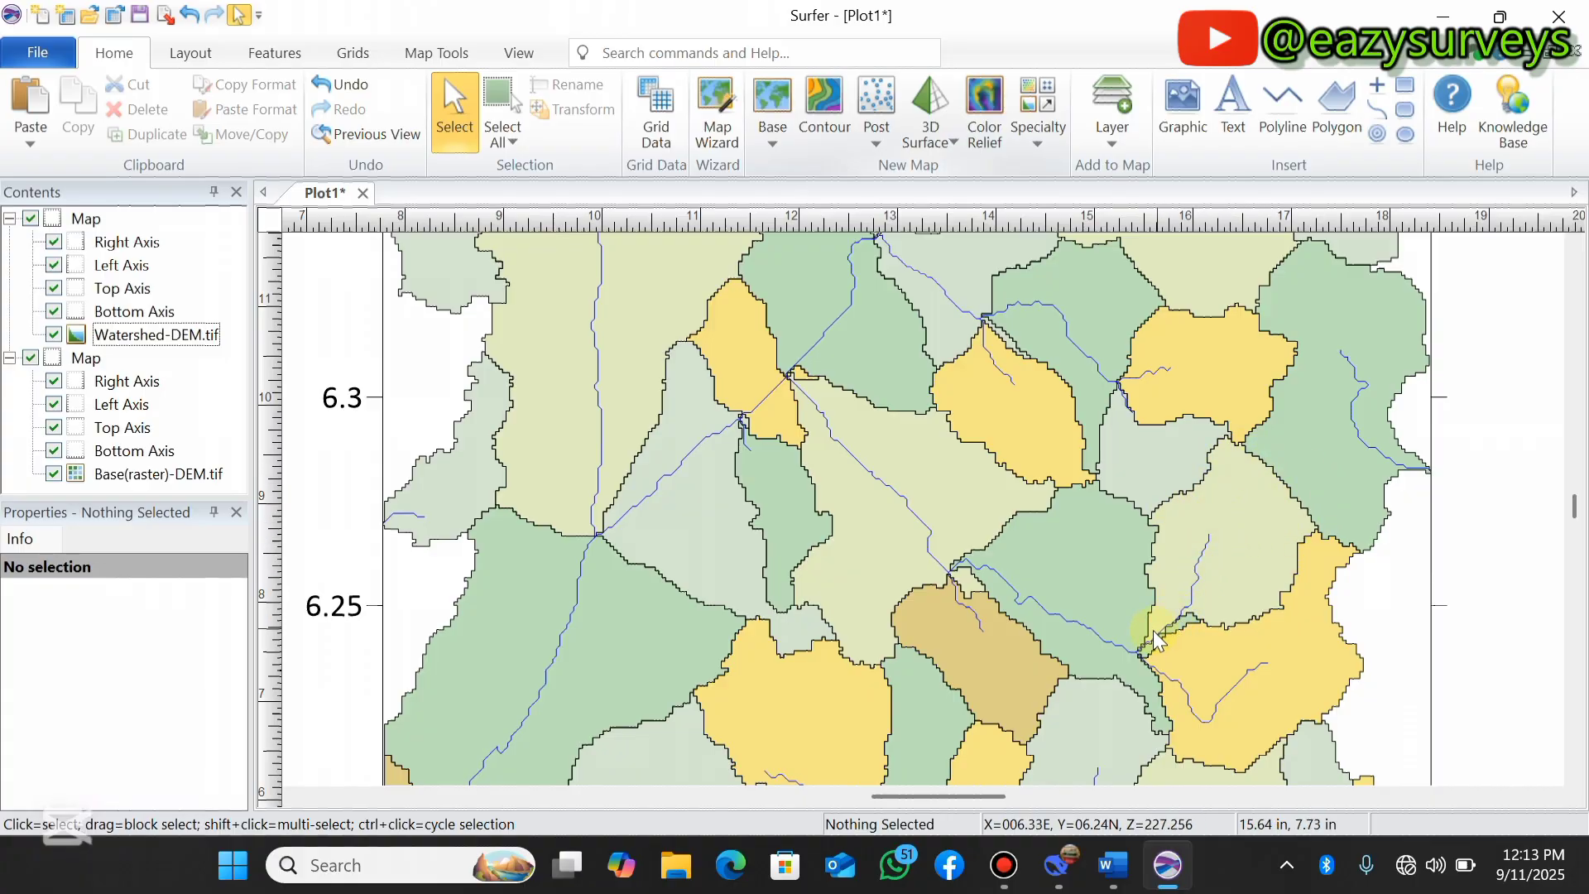
scroll(1173, 610, "down", 1)
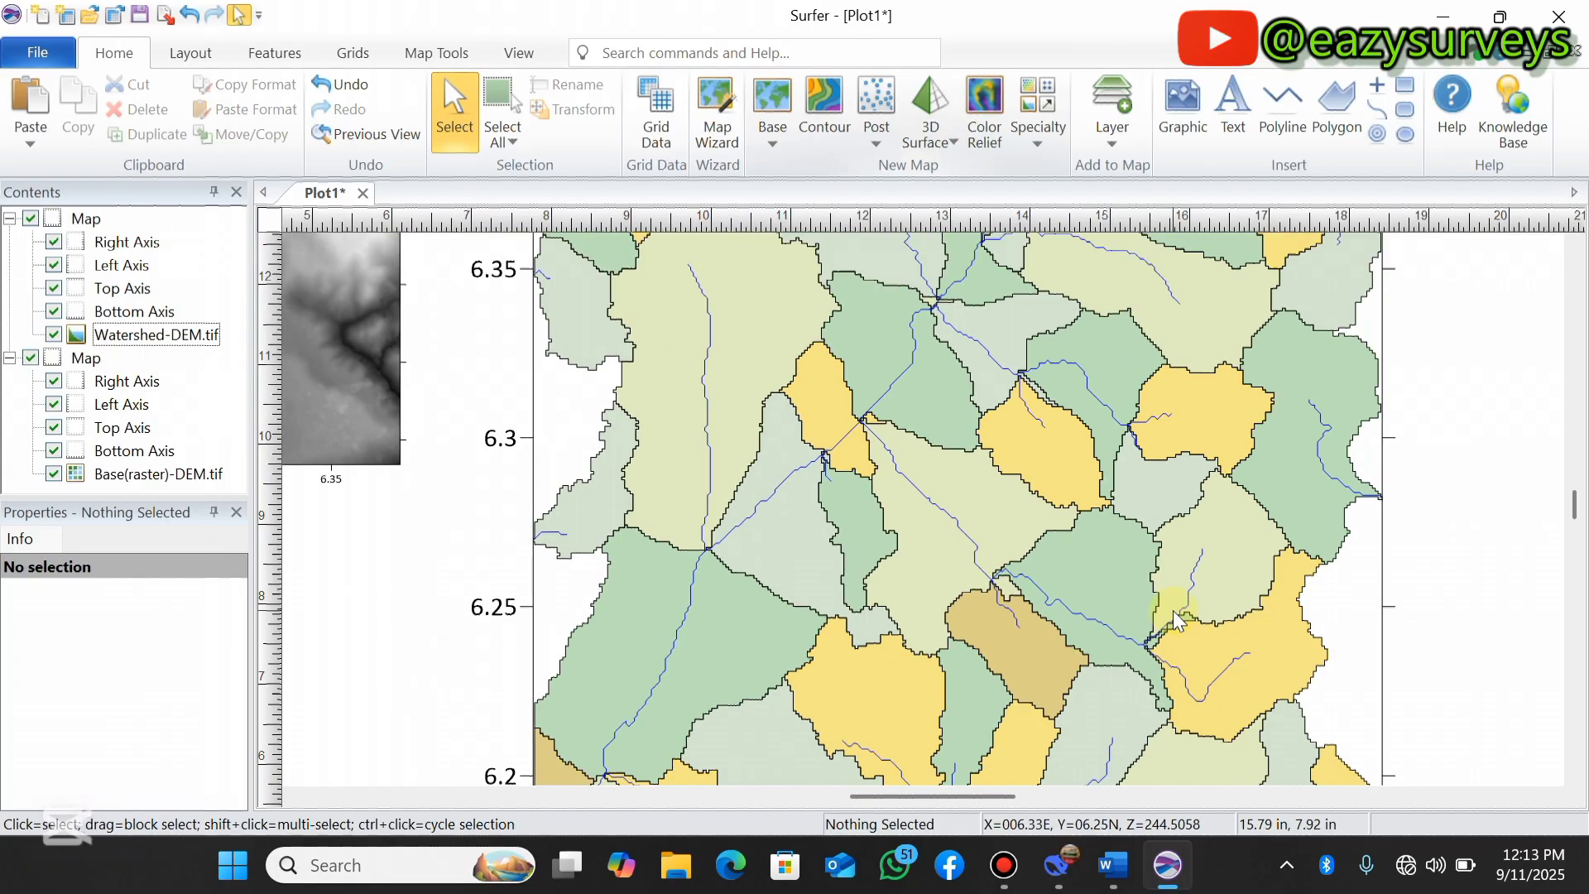
scroll(1175, 609, "up", 2)
scroll(1187, 612, "up", 1)
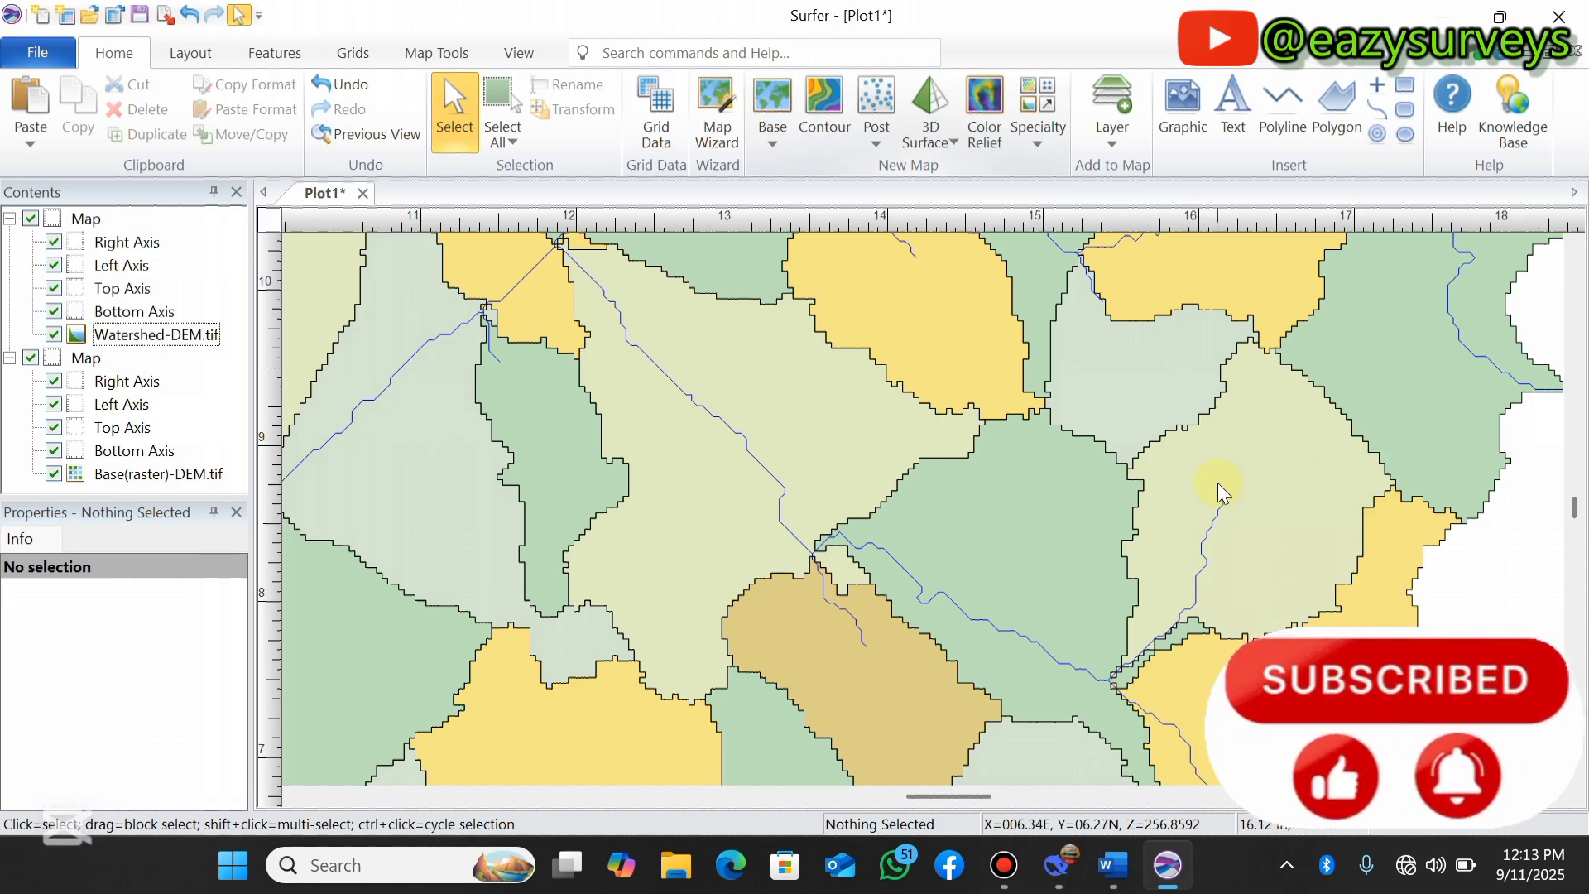
scroll(1215, 536, "down", 1)
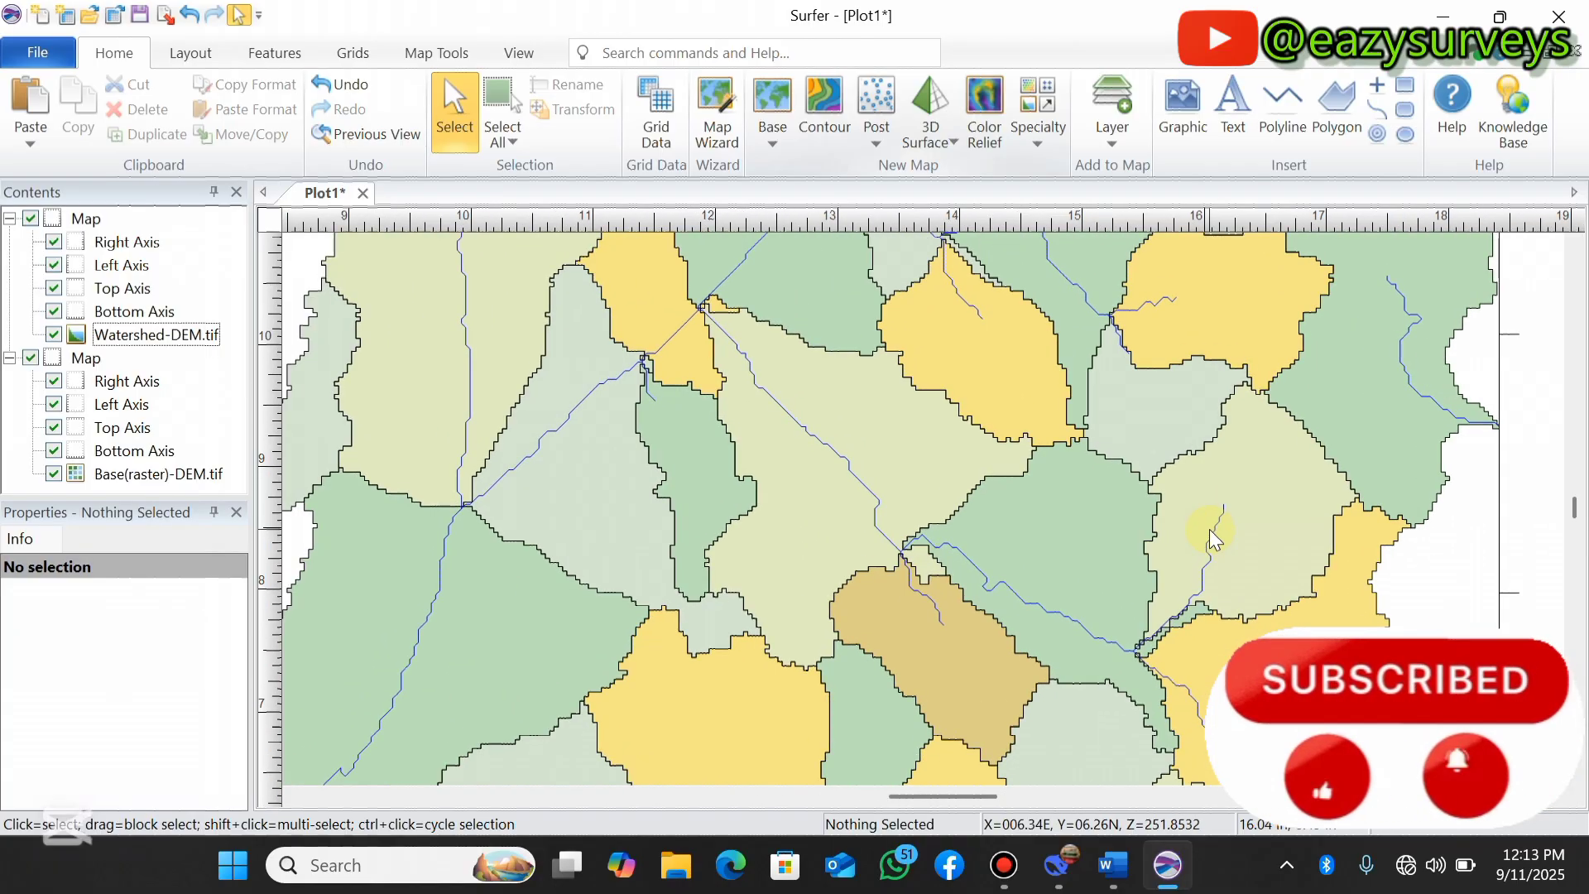
scroll(1209, 529, "up", 2)
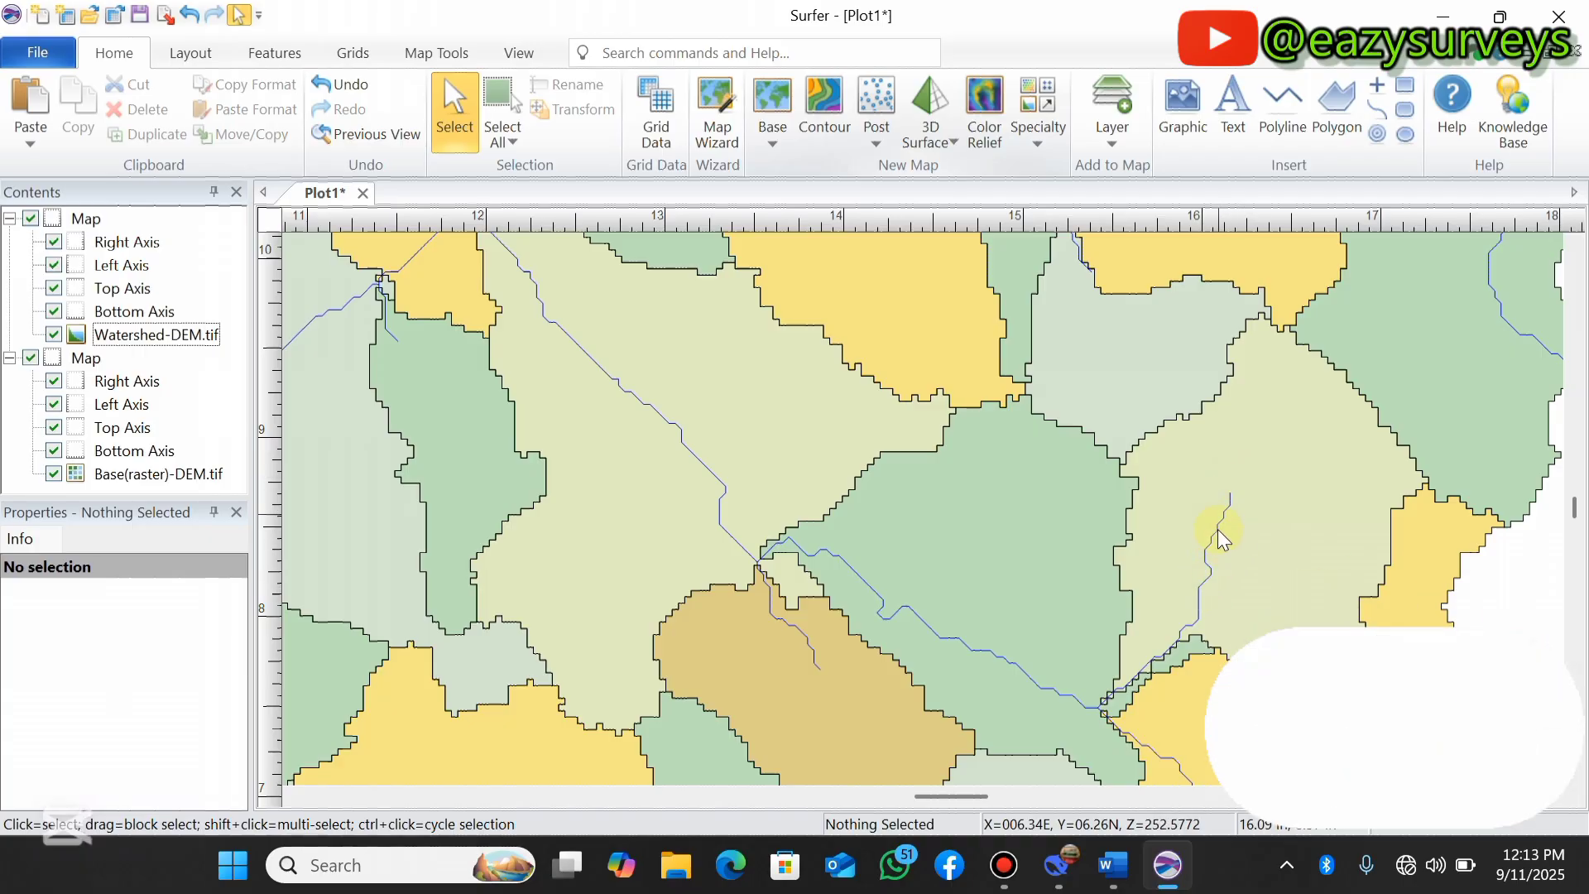
scroll(1138, 430, "down", 5)
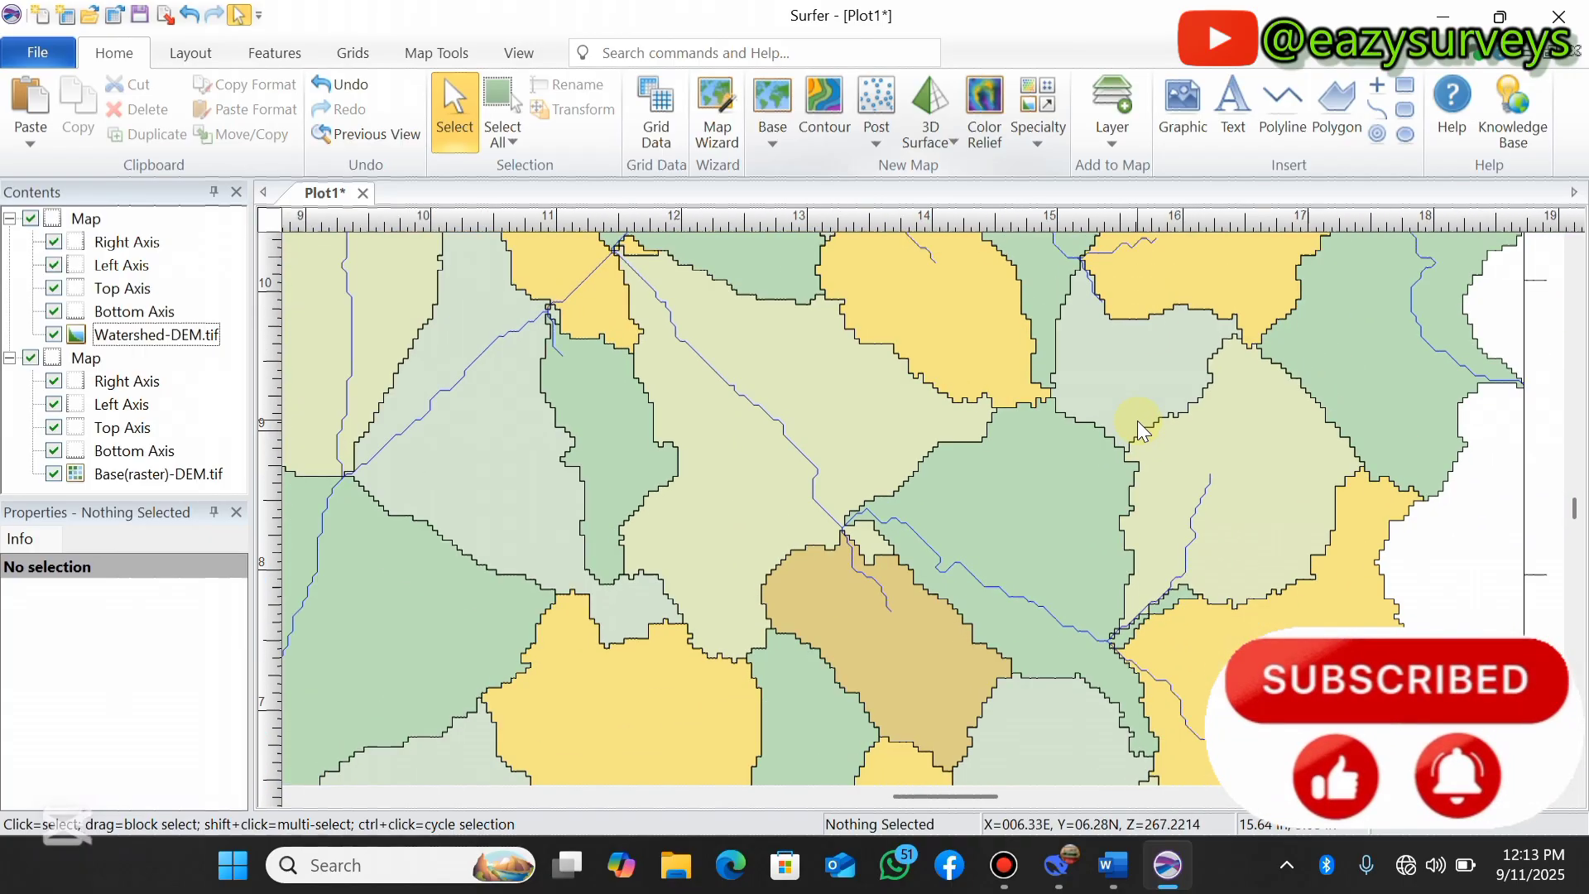
scroll(1137, 423, "down", 3)
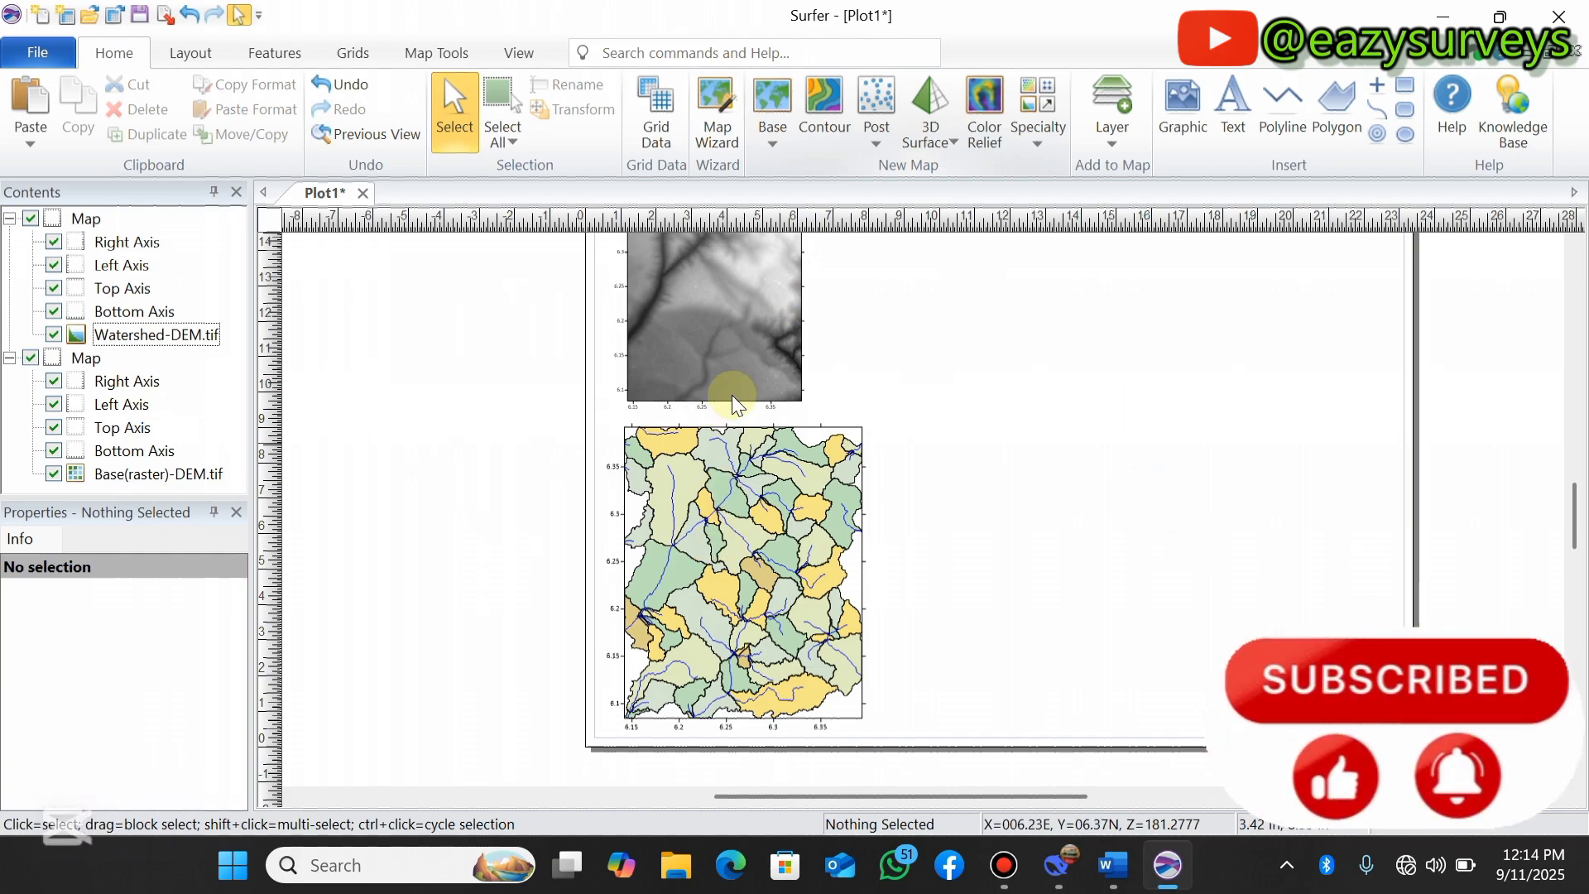
Create a 3D surface map from the DEM grid with default import options and enlarge it to about 15.2 by 11.0 in beside the watershed map.
left_click(948, 148)
left_click(976, 169)
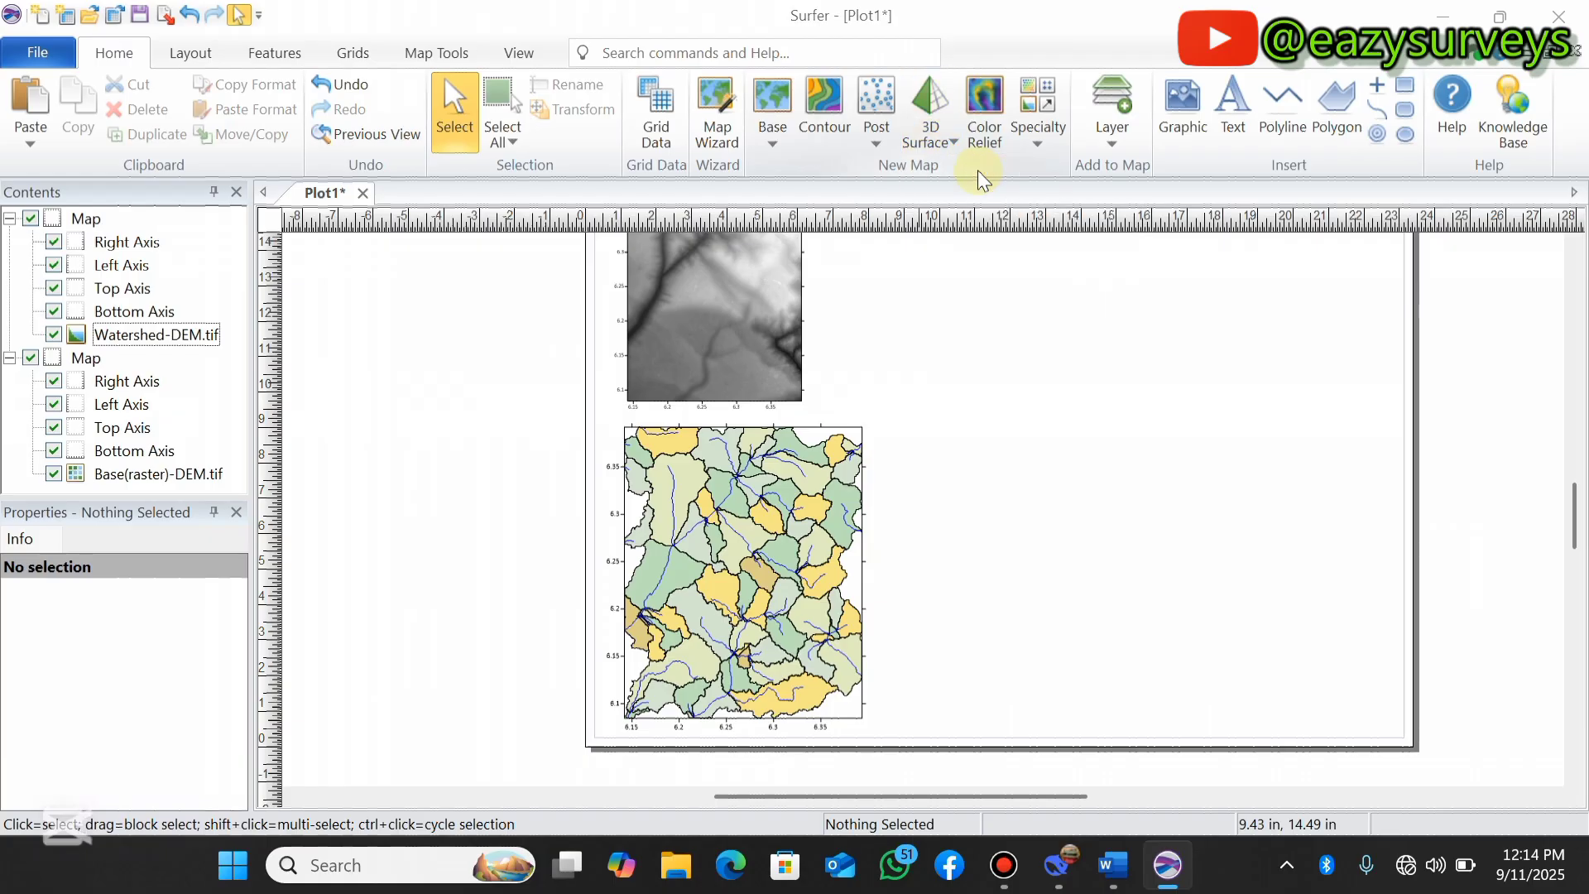
left_click(637, 285)
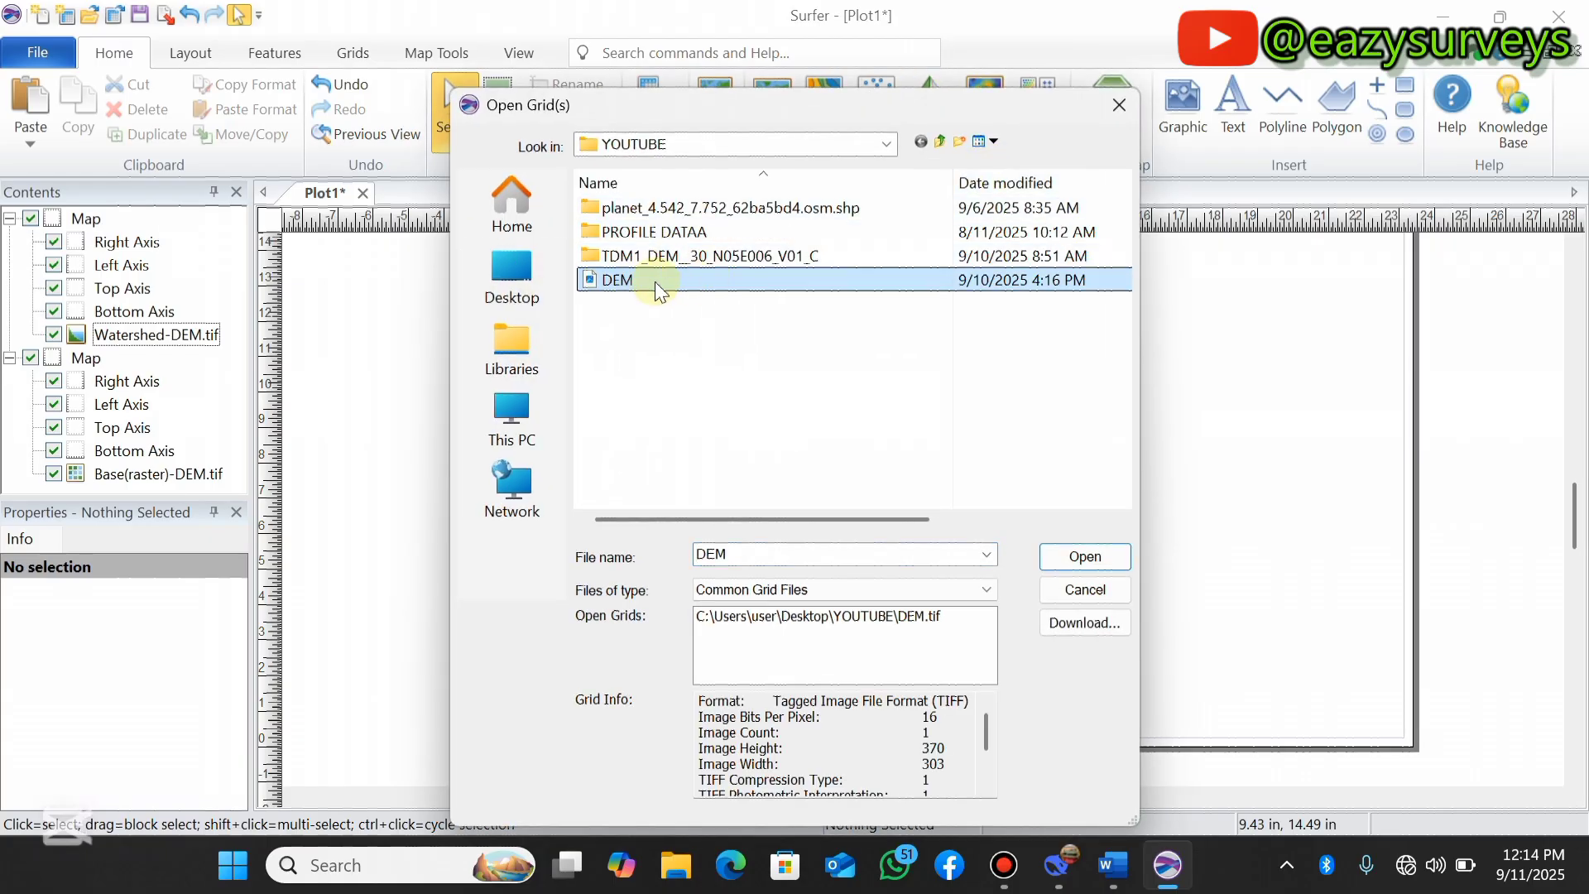
left_click(1086, 556)
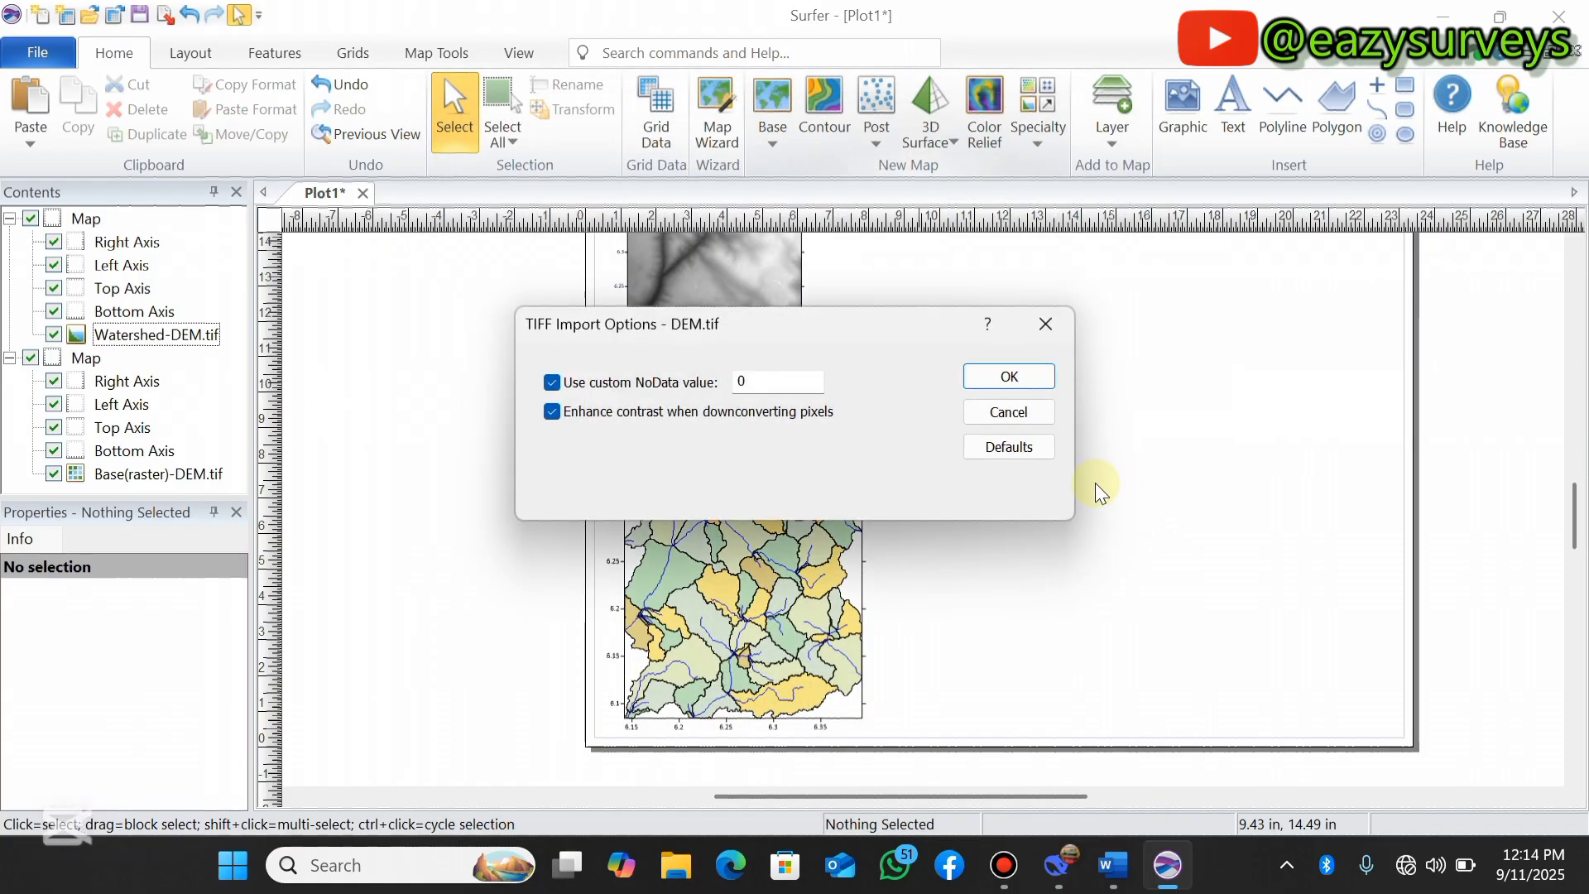
left_click(1007, 379)
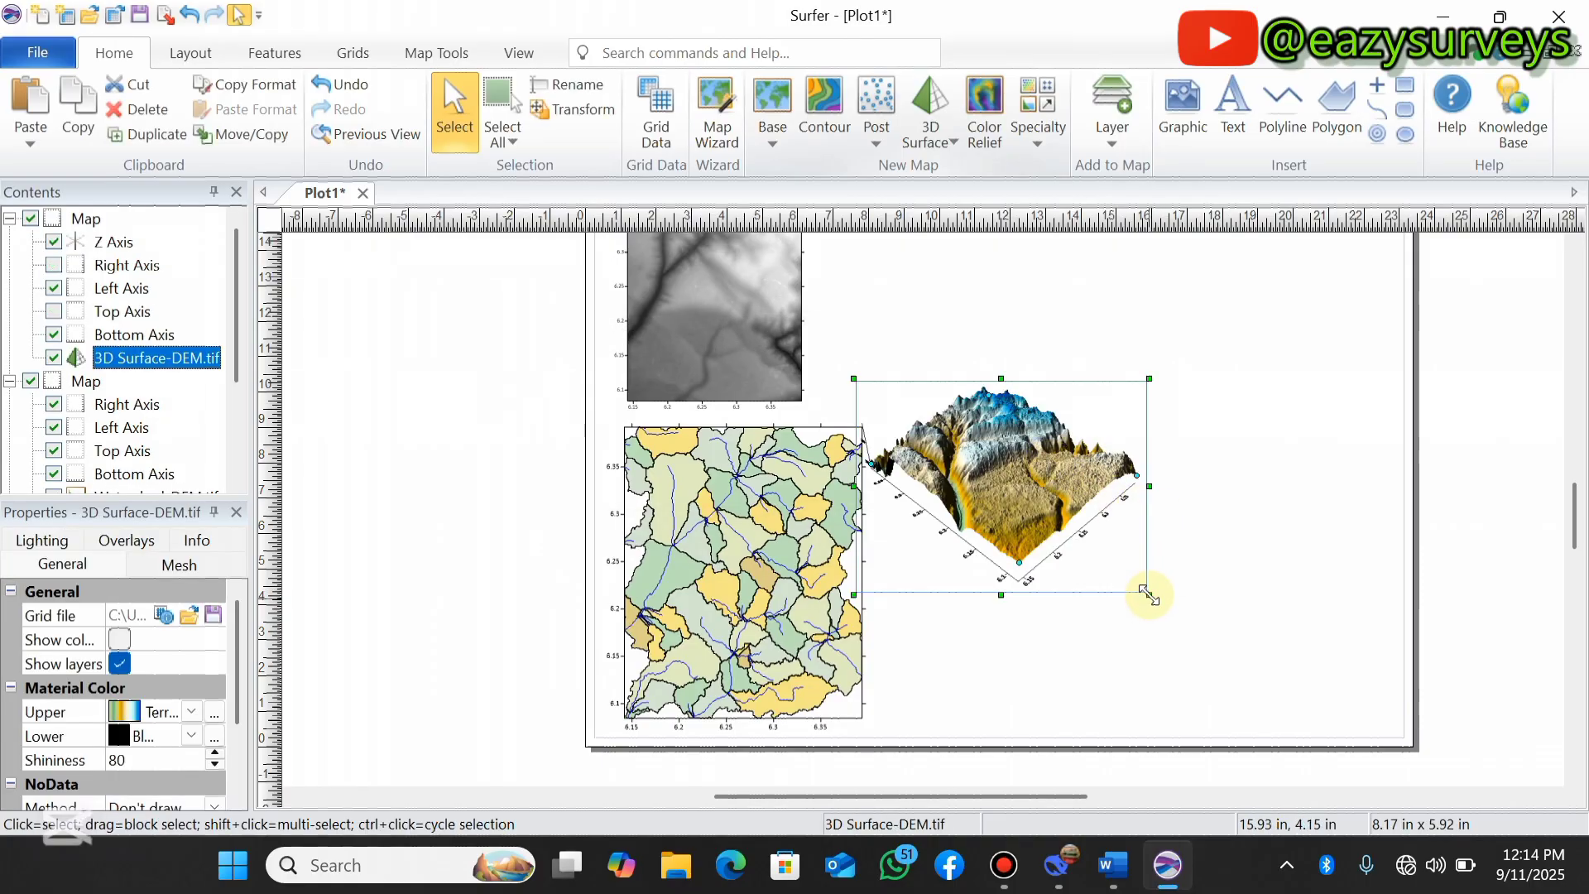
left_click_drag(1146, 592, 1375, 630)
mouse_move(1401, 692)
left_mouse_down()
mouse_move(1401, 736)
mouse_move(1406, 687)
left_mouse_up()
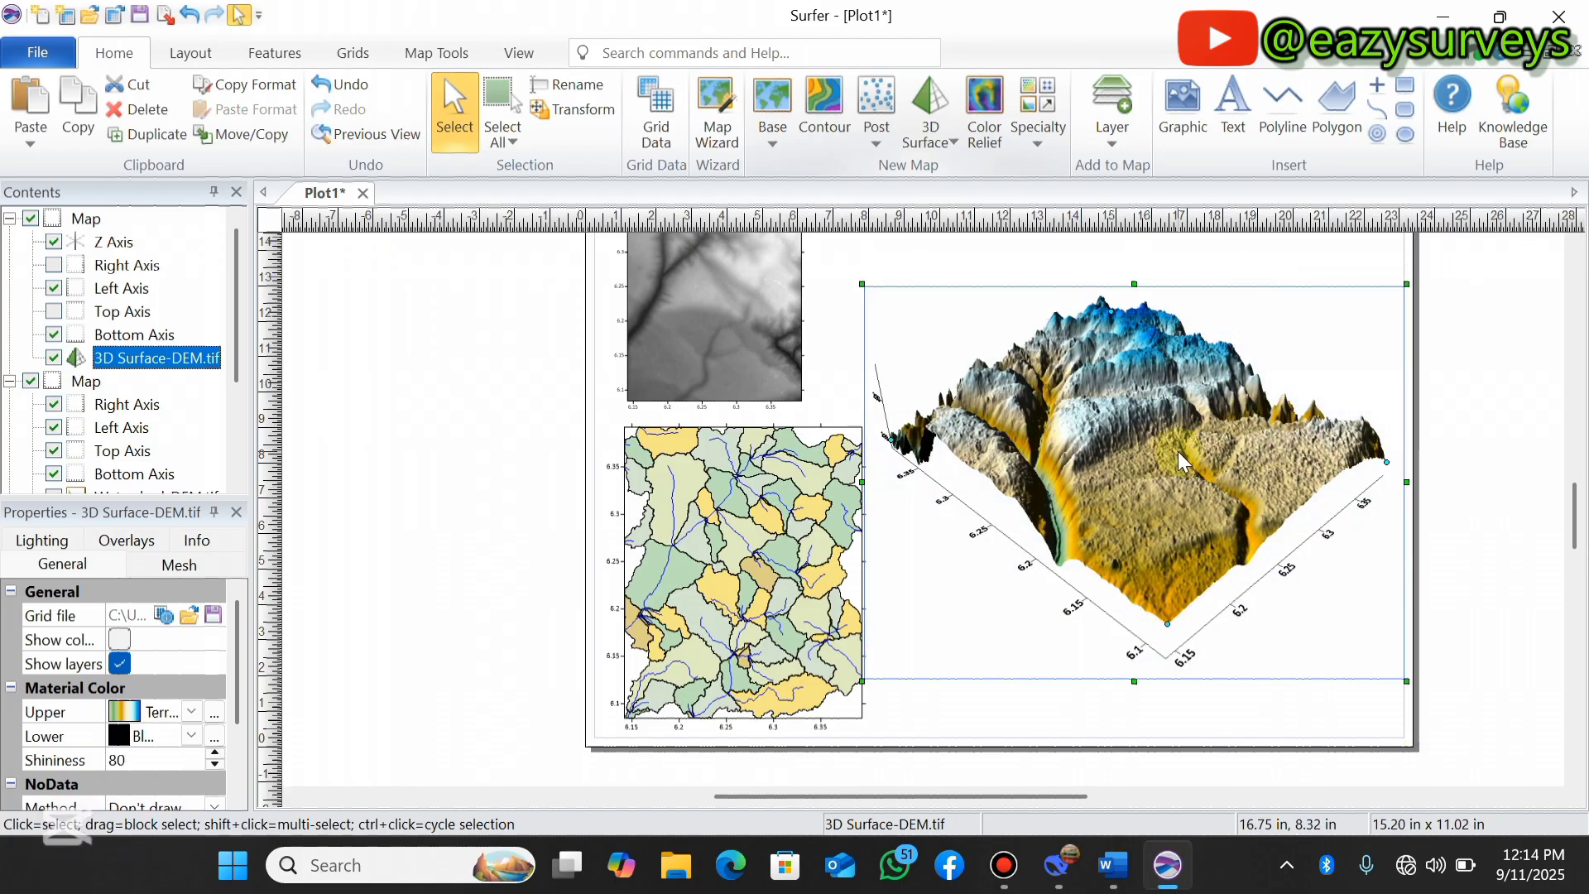
Examine the 3D surface's valleys, ridges and high ground up close and next to the watershed map.
scroll(1178, 453, "up", 2)
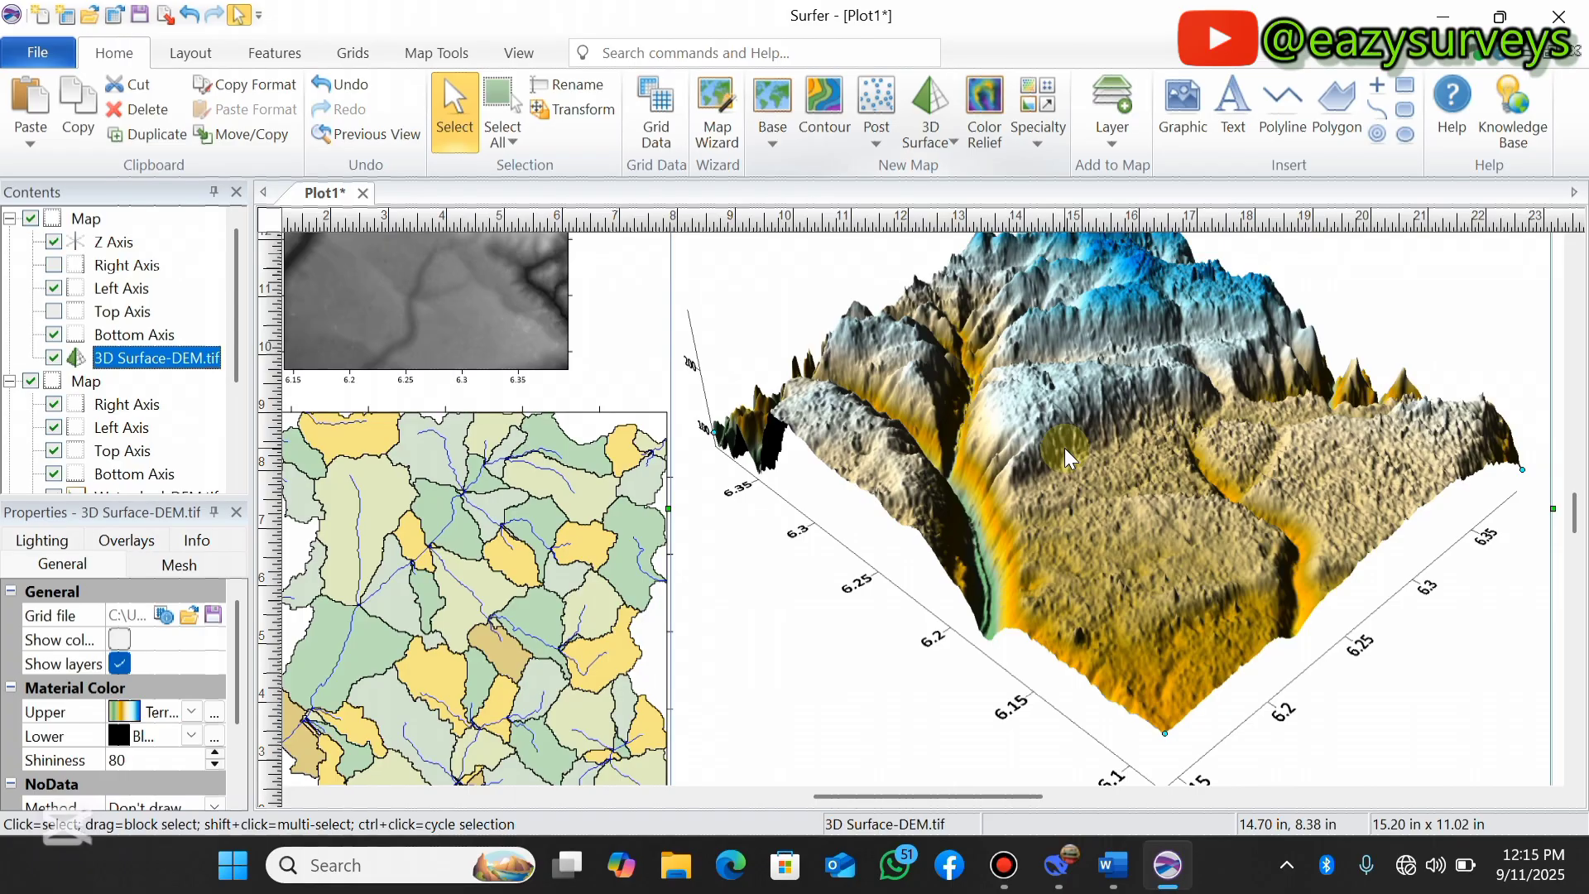
scroll(1067, 455, "up", 1)
scroll(1067, 456, "down", 1)
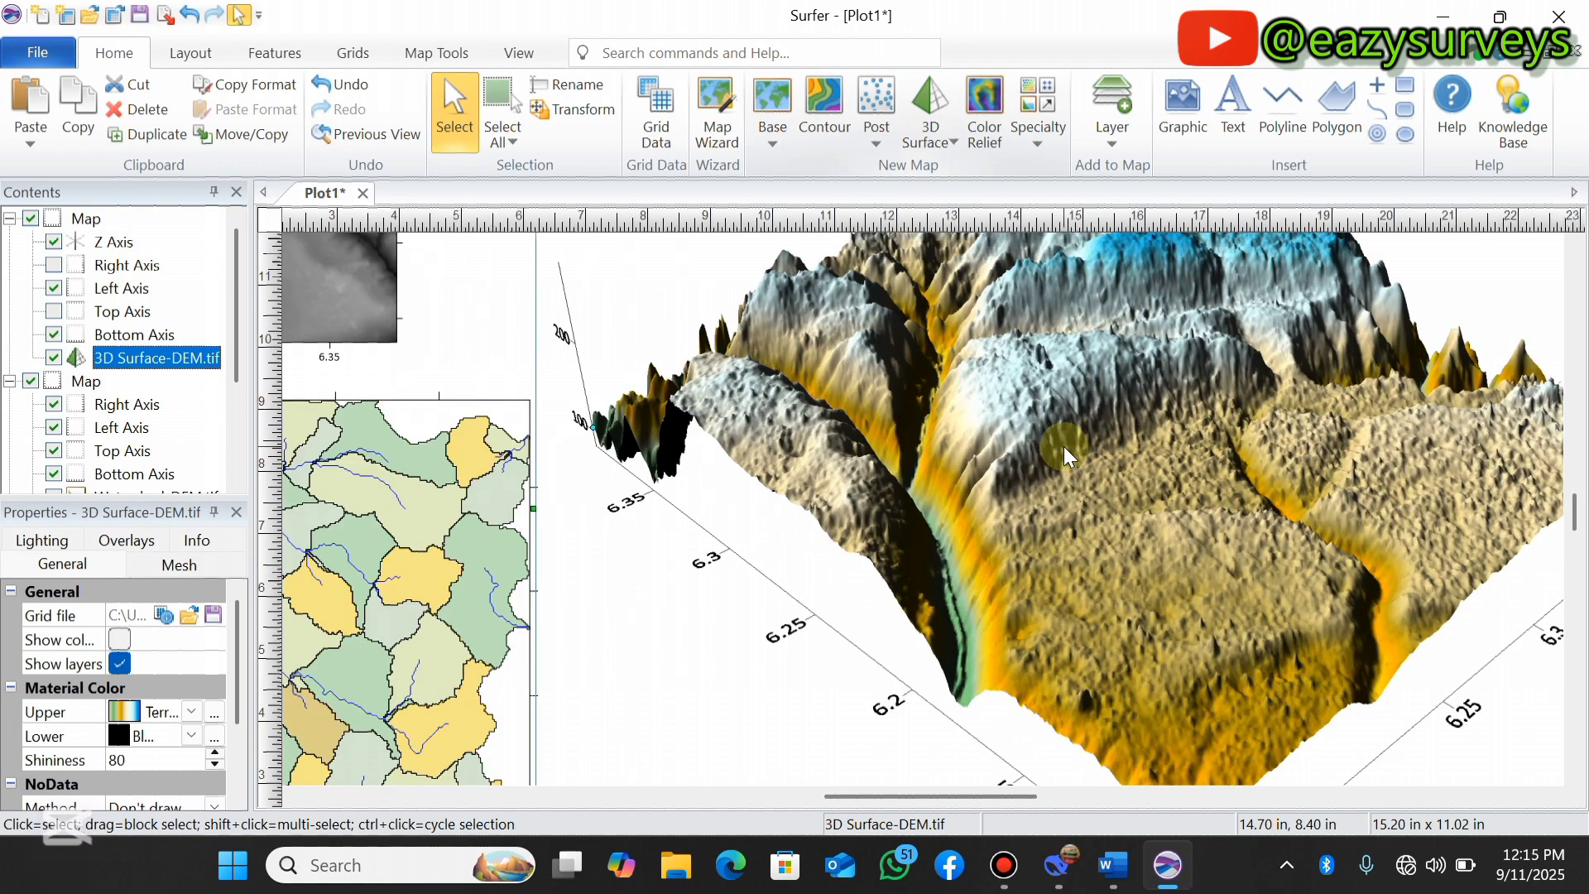
scroll(1066, 454, "down", 3)
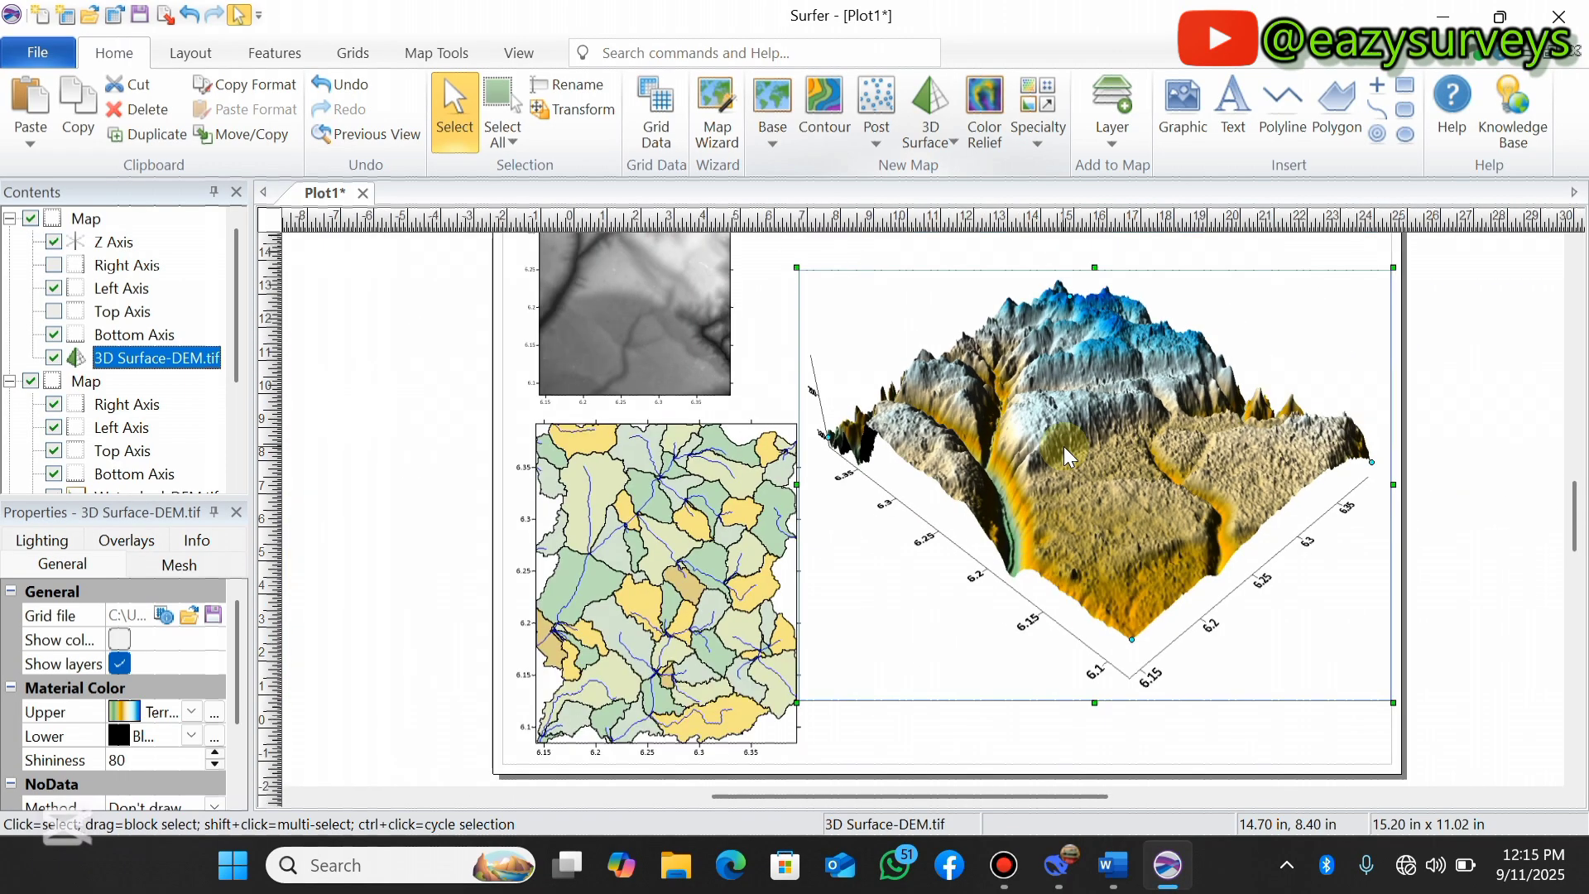
left_click(728, 488)
left_click(1059, 412)
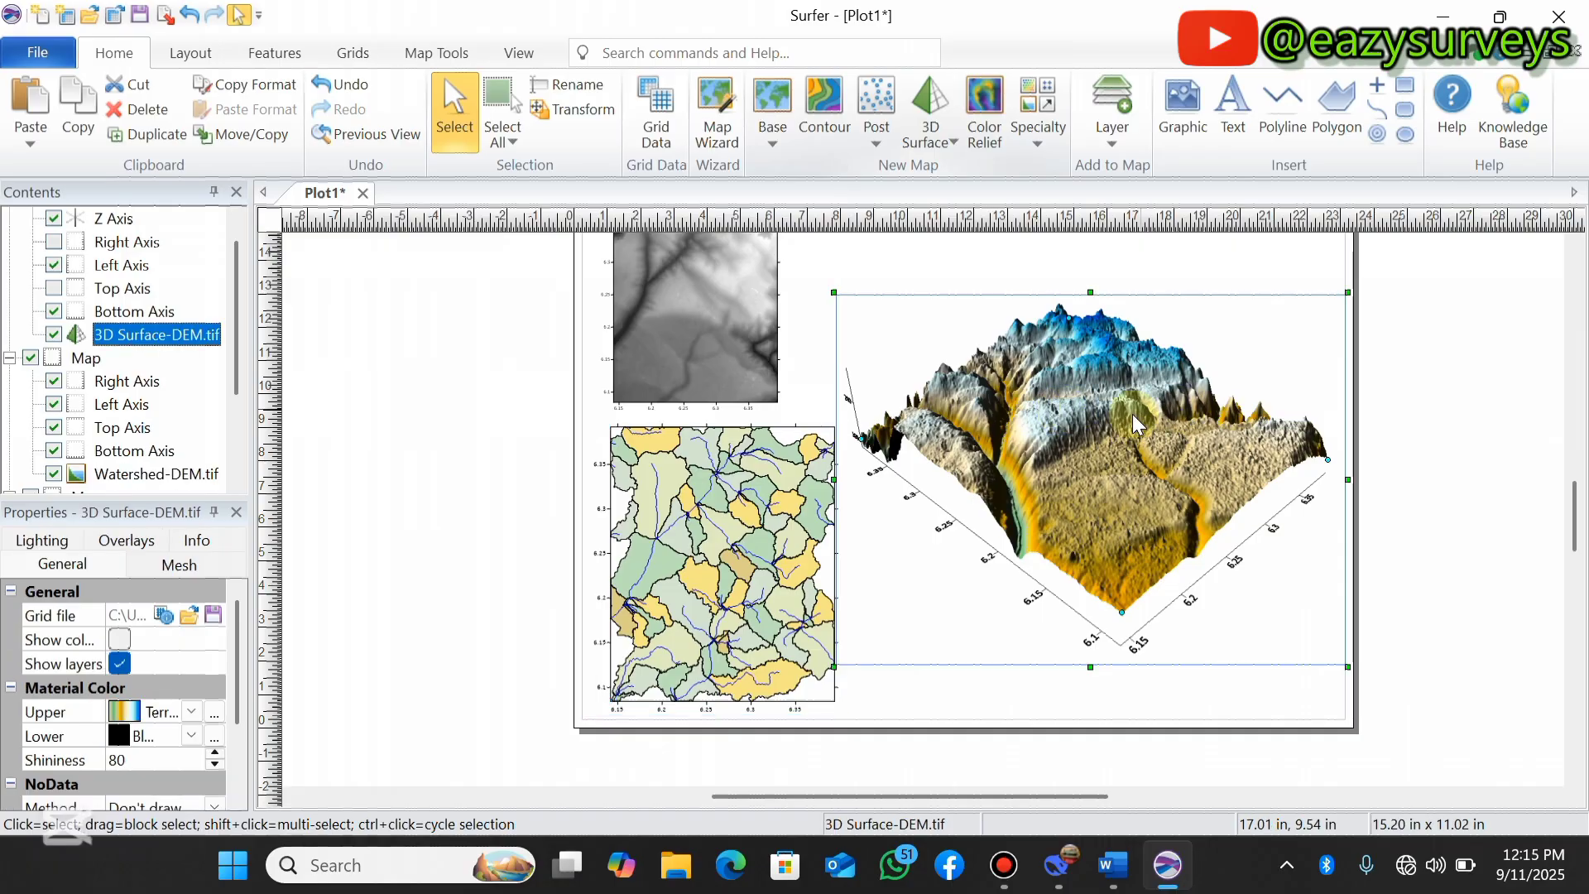
scroll(107, 312, "up", 1)
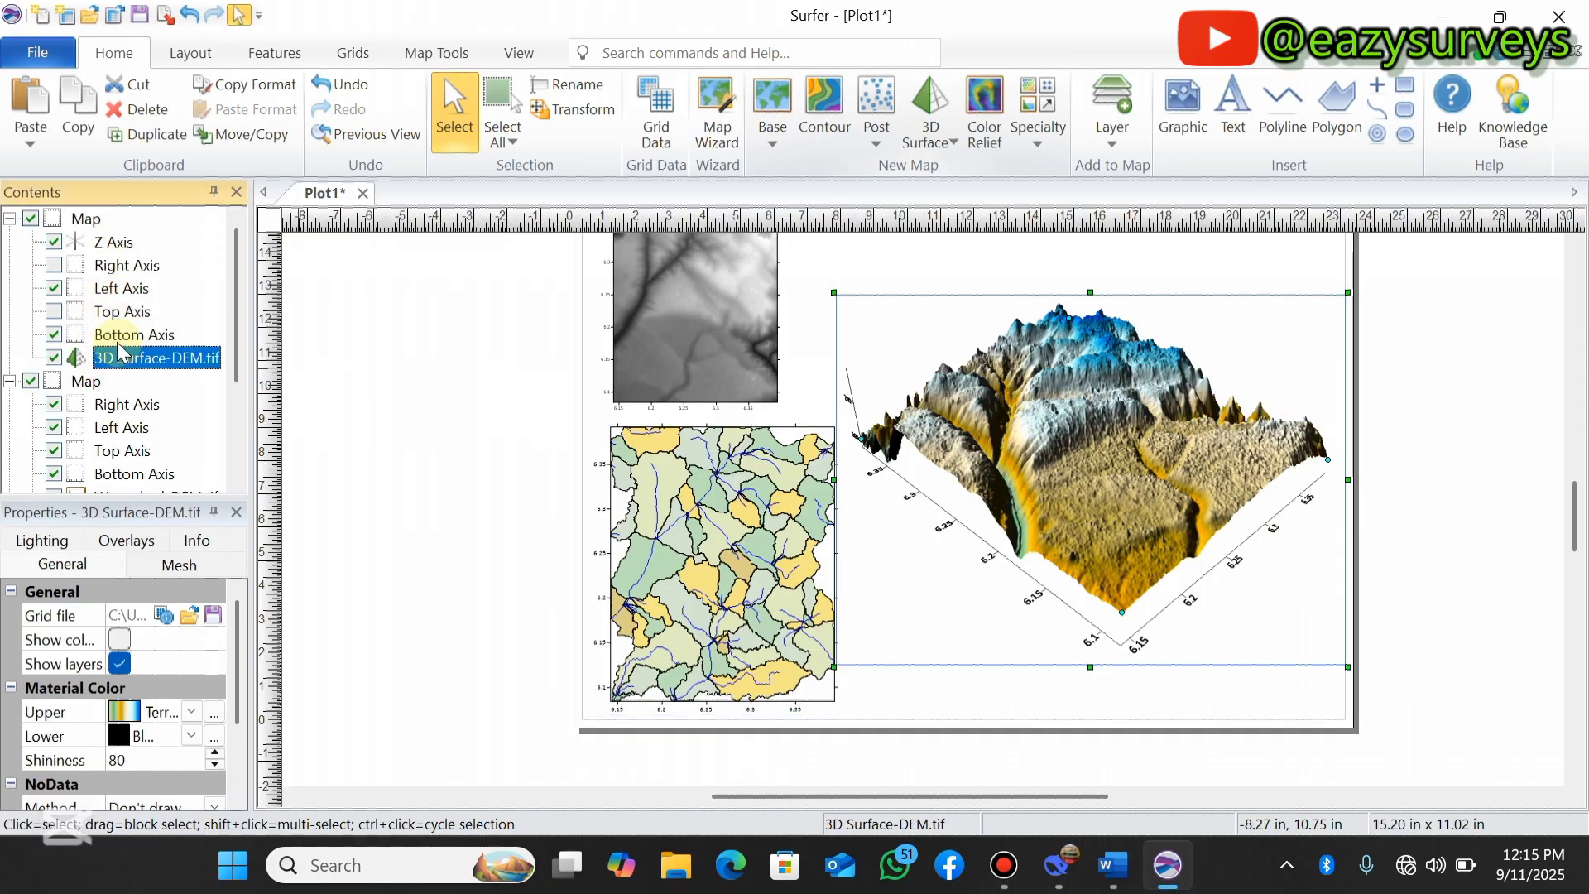
Add a contour layer from the DEM grid to the 3D surface map, keeping the default TIFF import options.
left_click(125, 334)
left_click(76, 362)
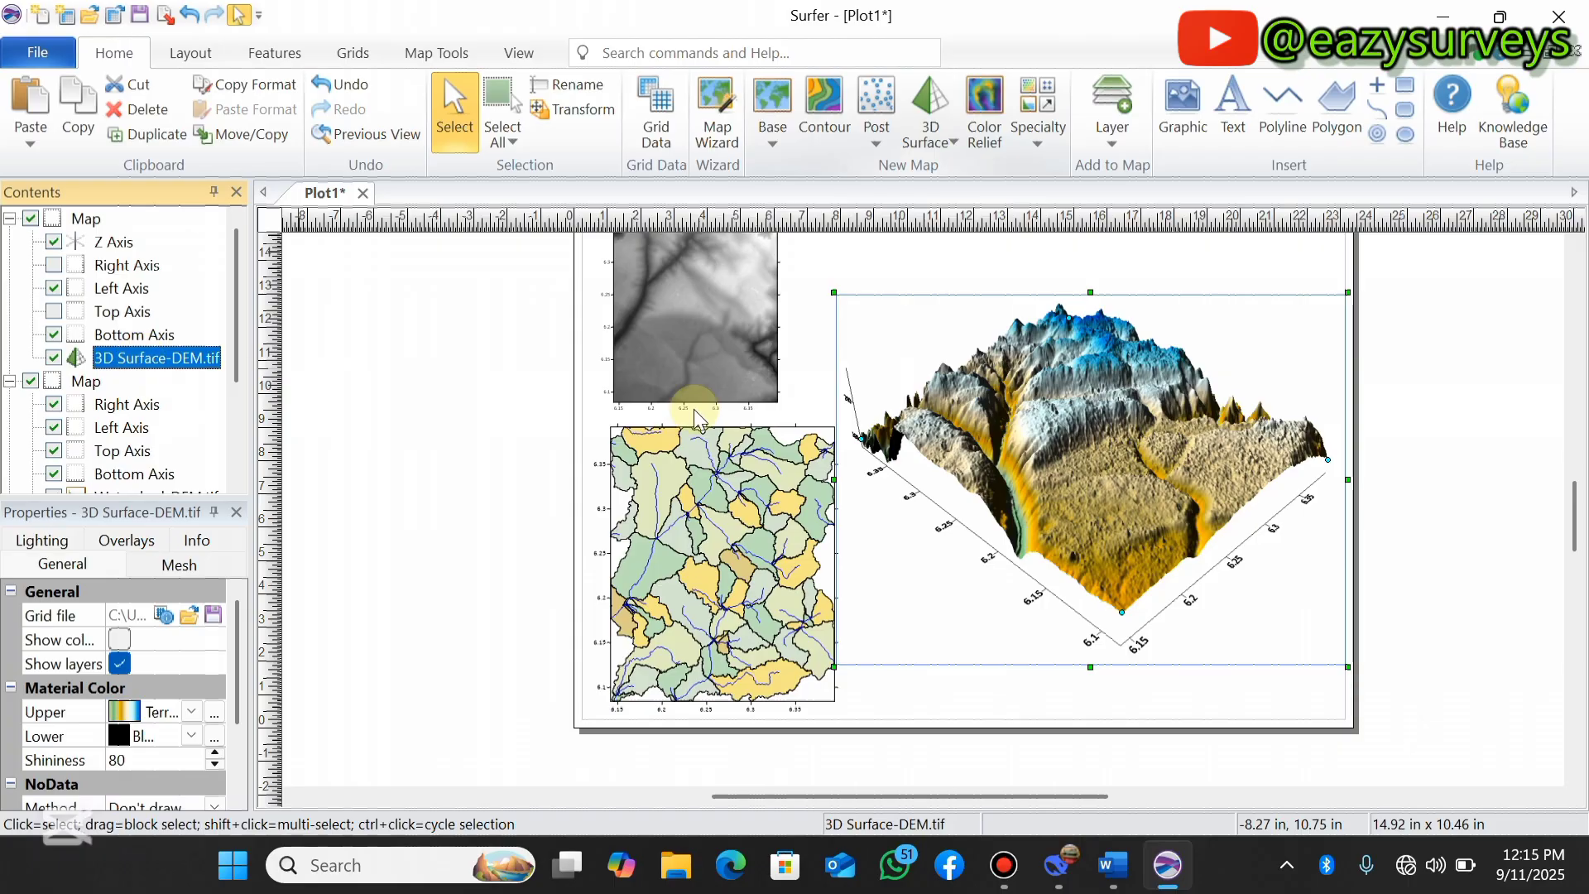
right_click(1041, 380)
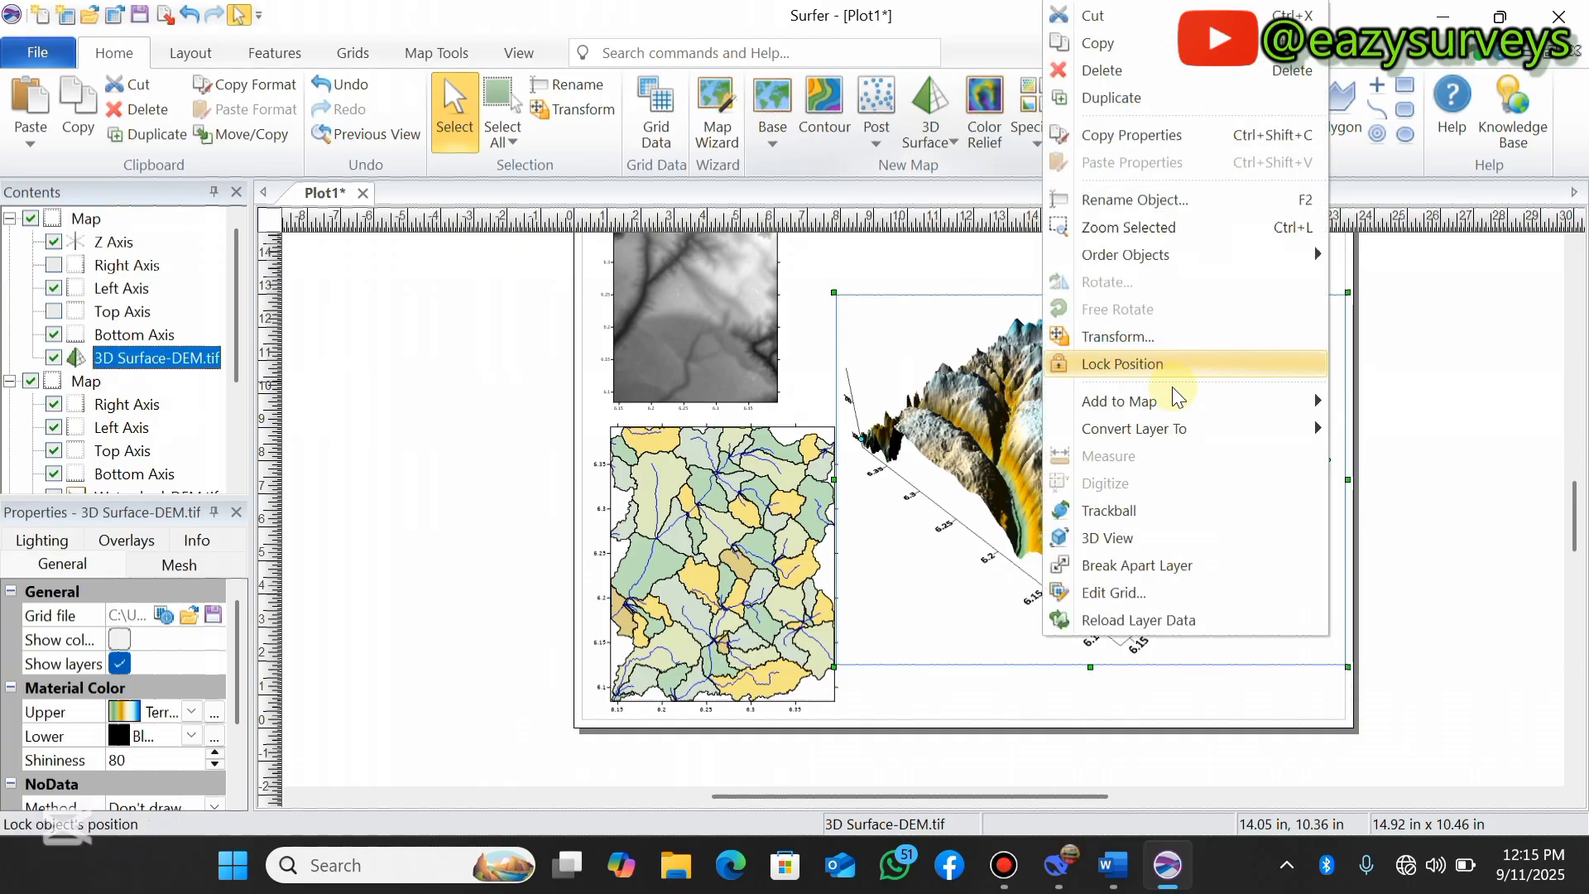
mouse_move(1178, 406)
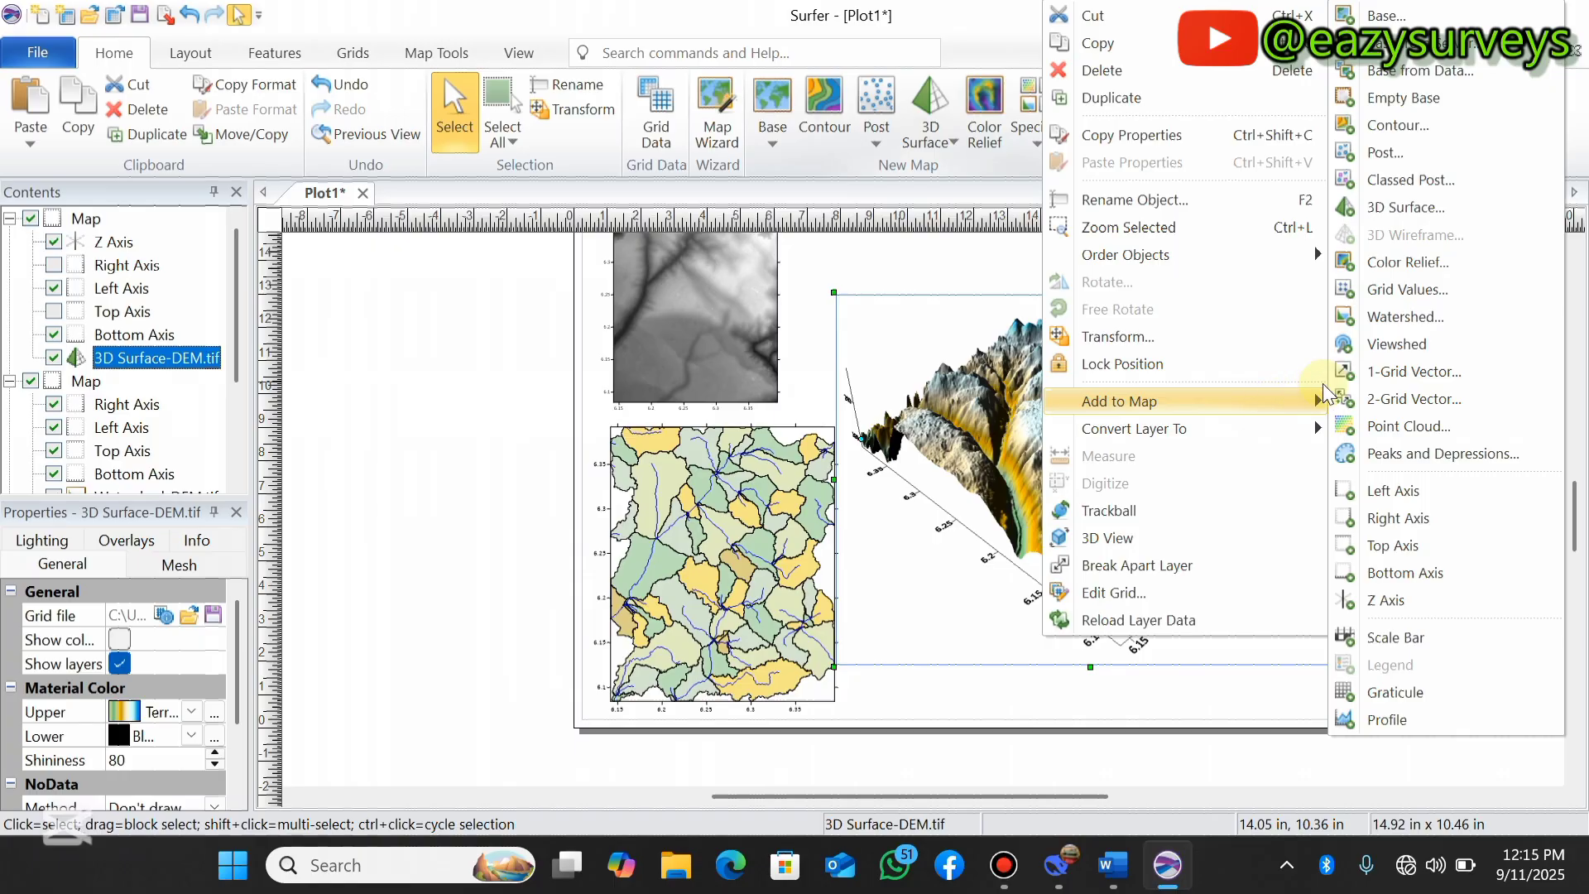
left_click(1399, 125)
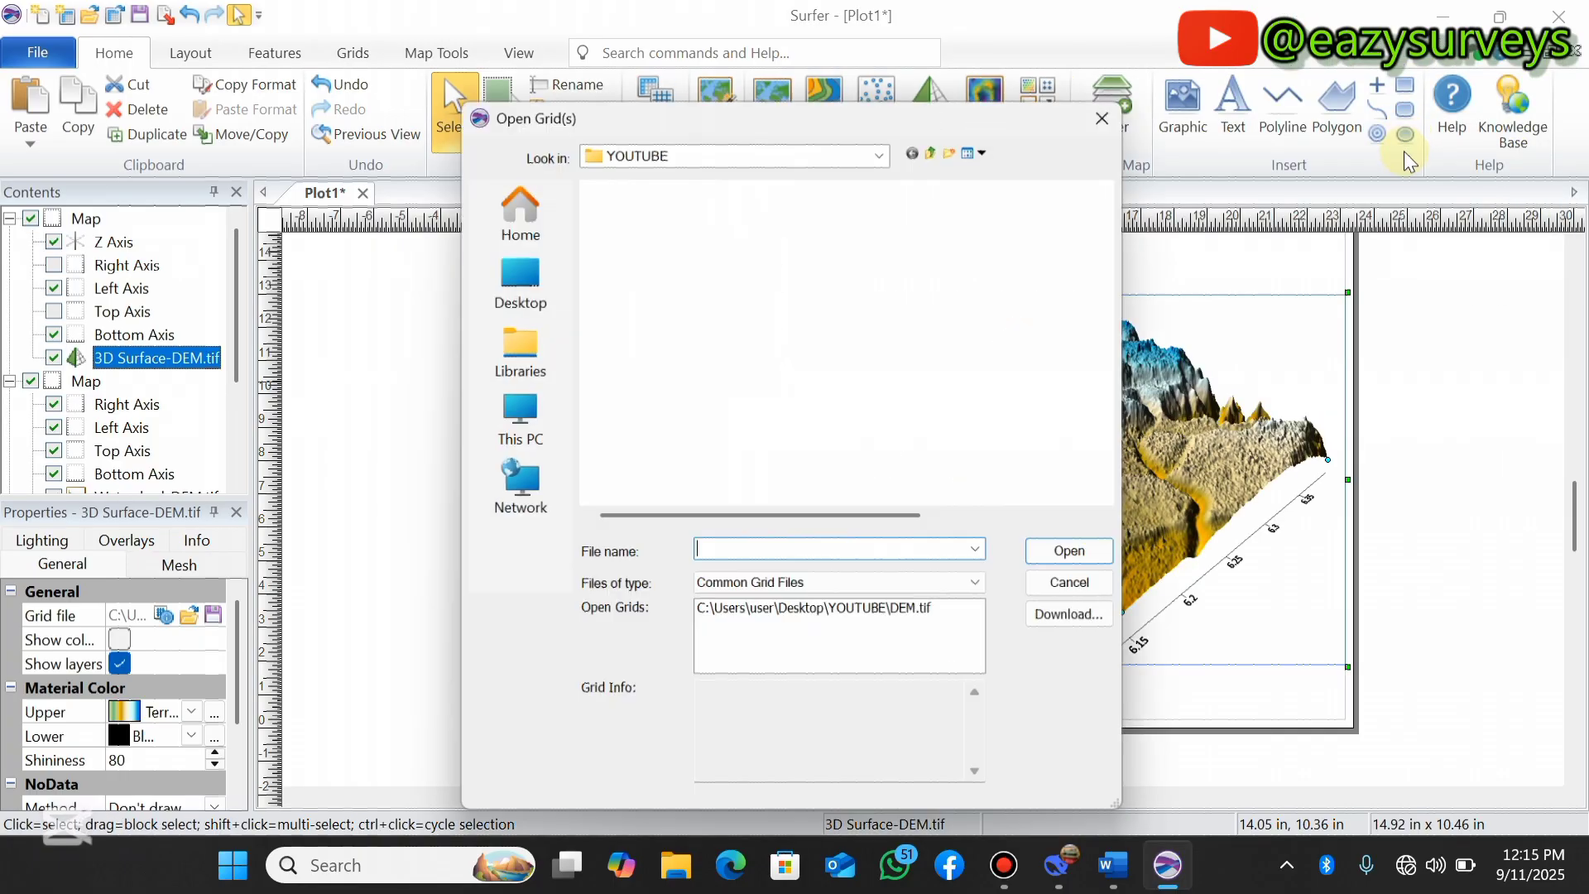
left_click(667, 280)
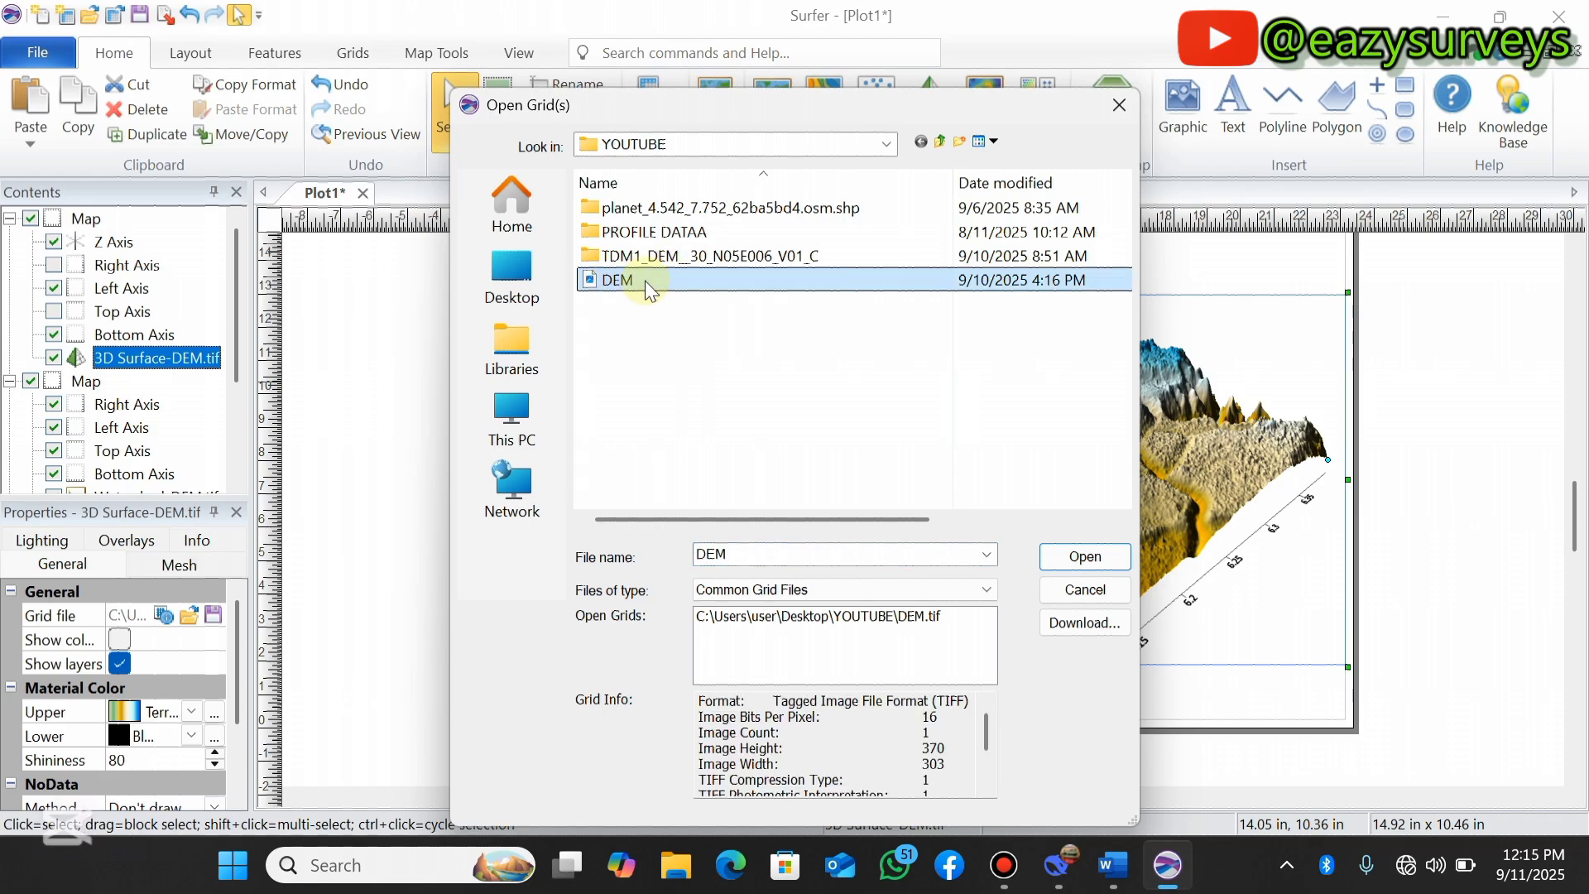
left_click(1083, 556)
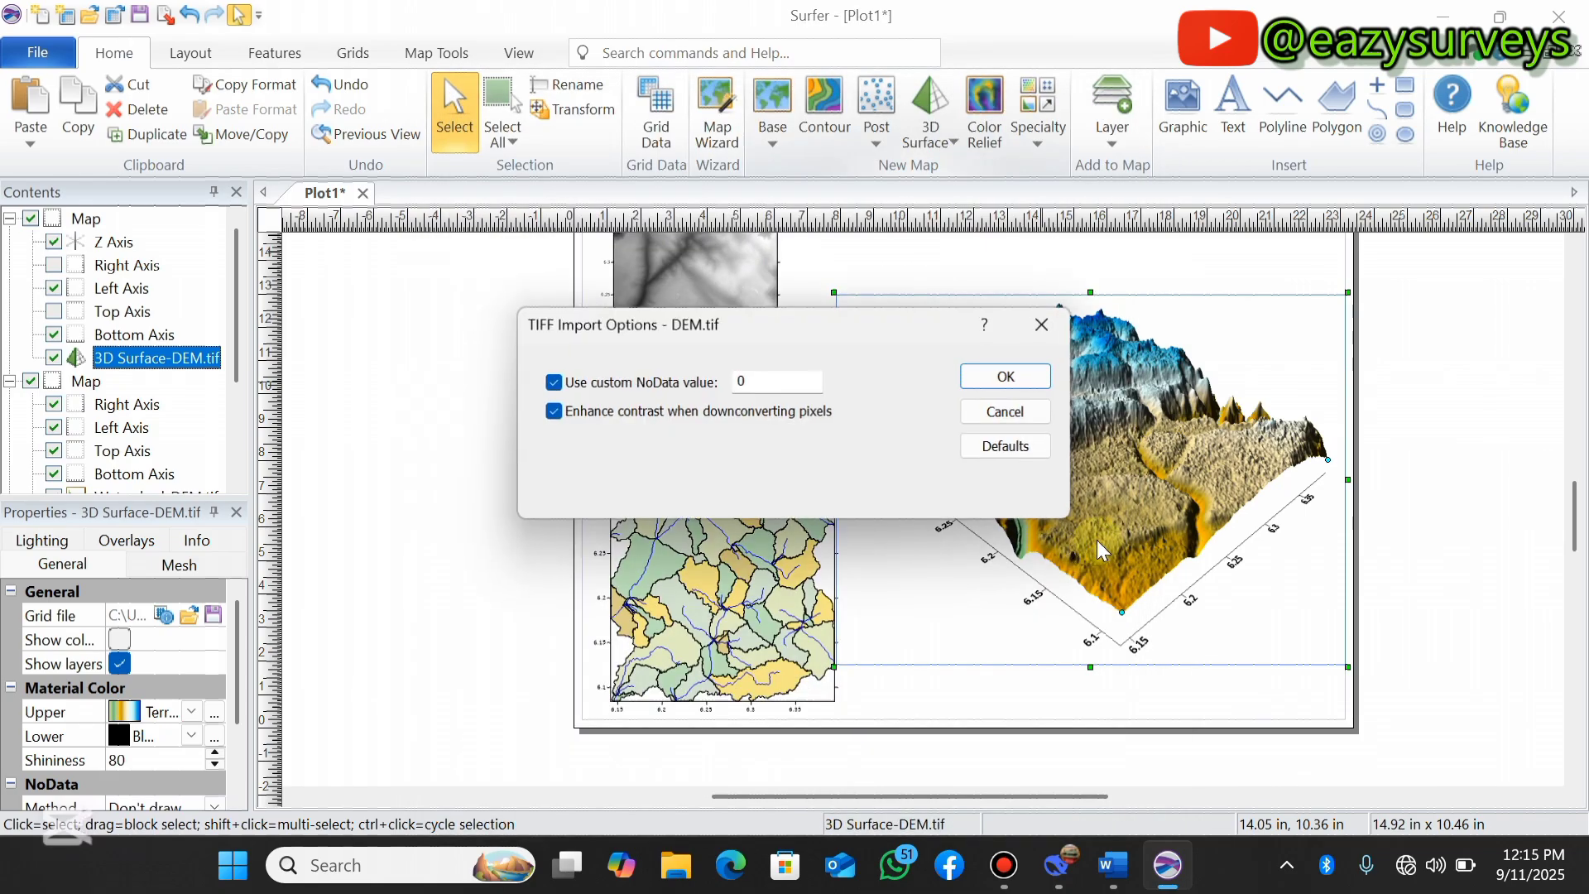
left_click(1039, 381)
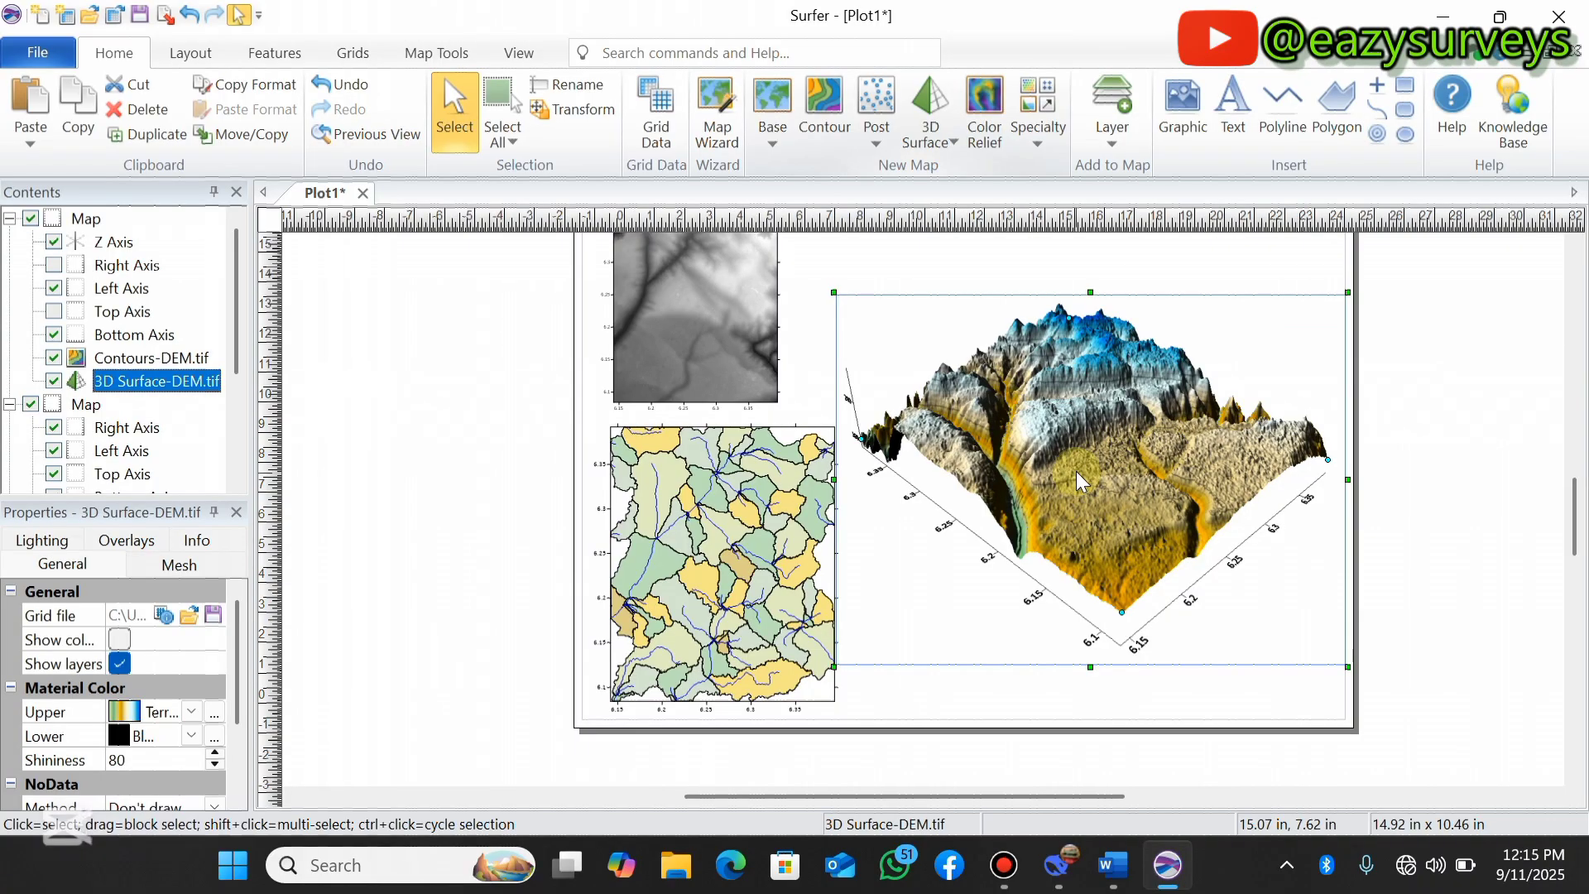
Set the smoothing of the contour layer on the 3D surface map to Medium.
scroll(1086, 407, "down", 5)
scroll(1087, 405, "up", 3)
scroll(1086, 405, "up", 5)
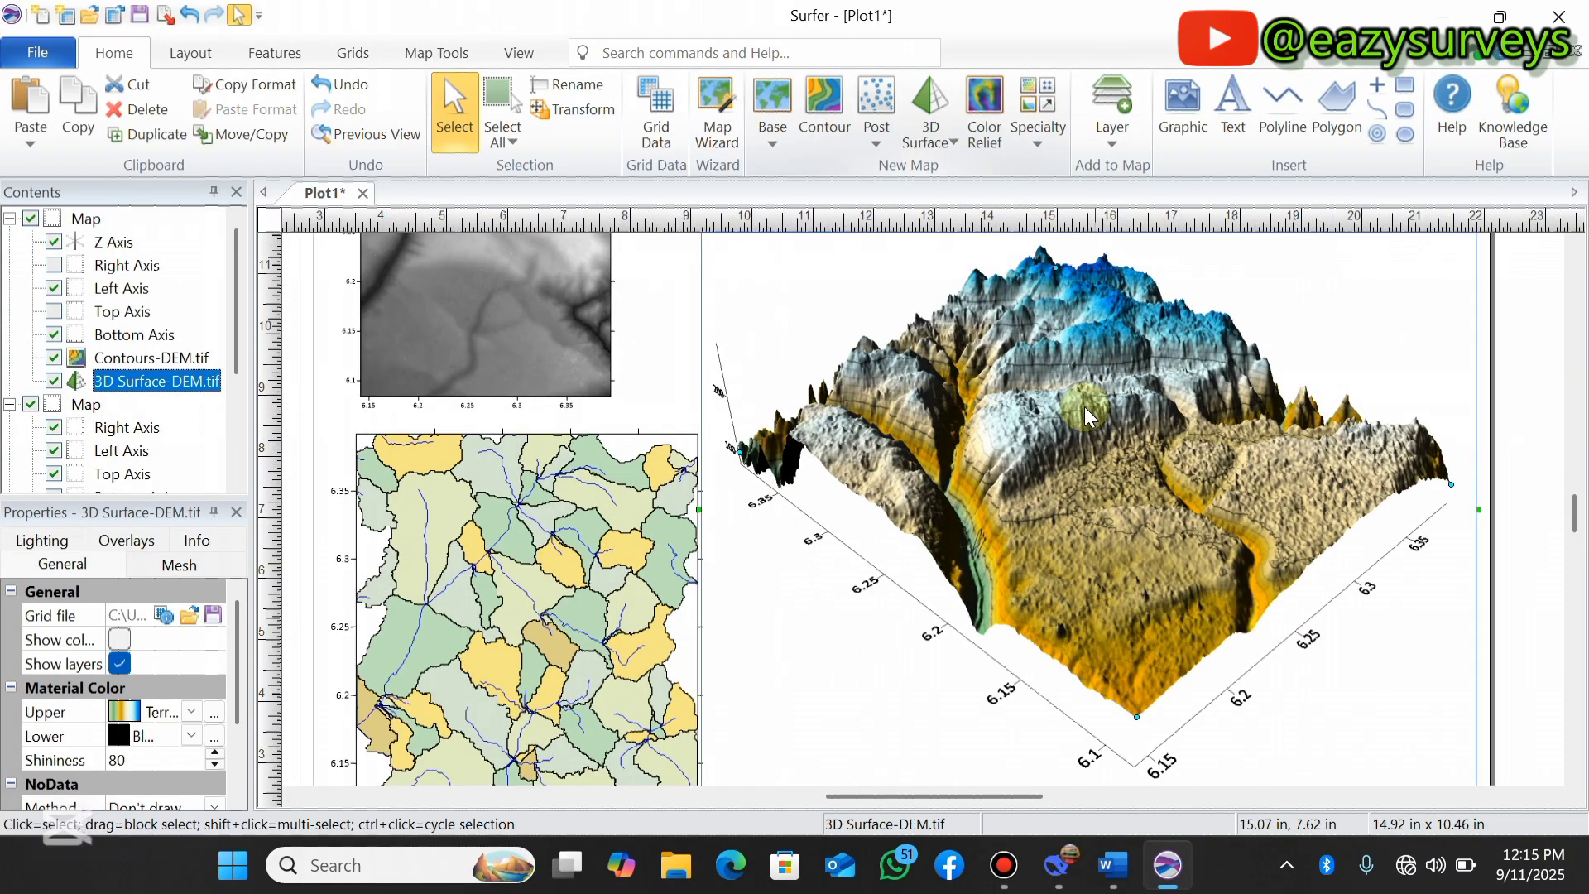
scroll(1084, 406, "up", 2)
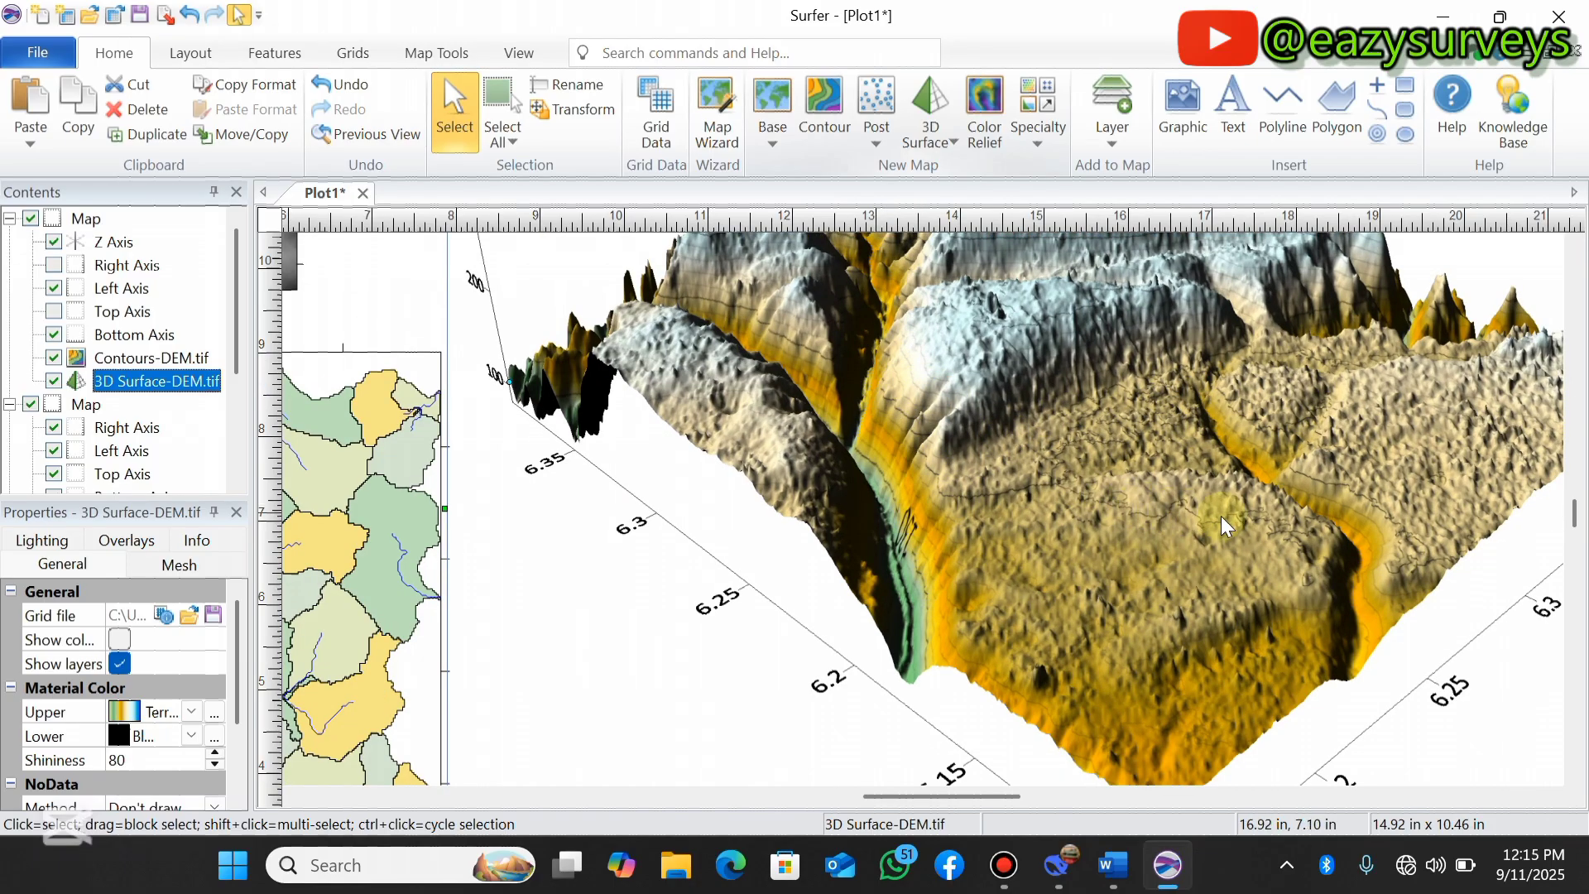
left_click(121, 357)
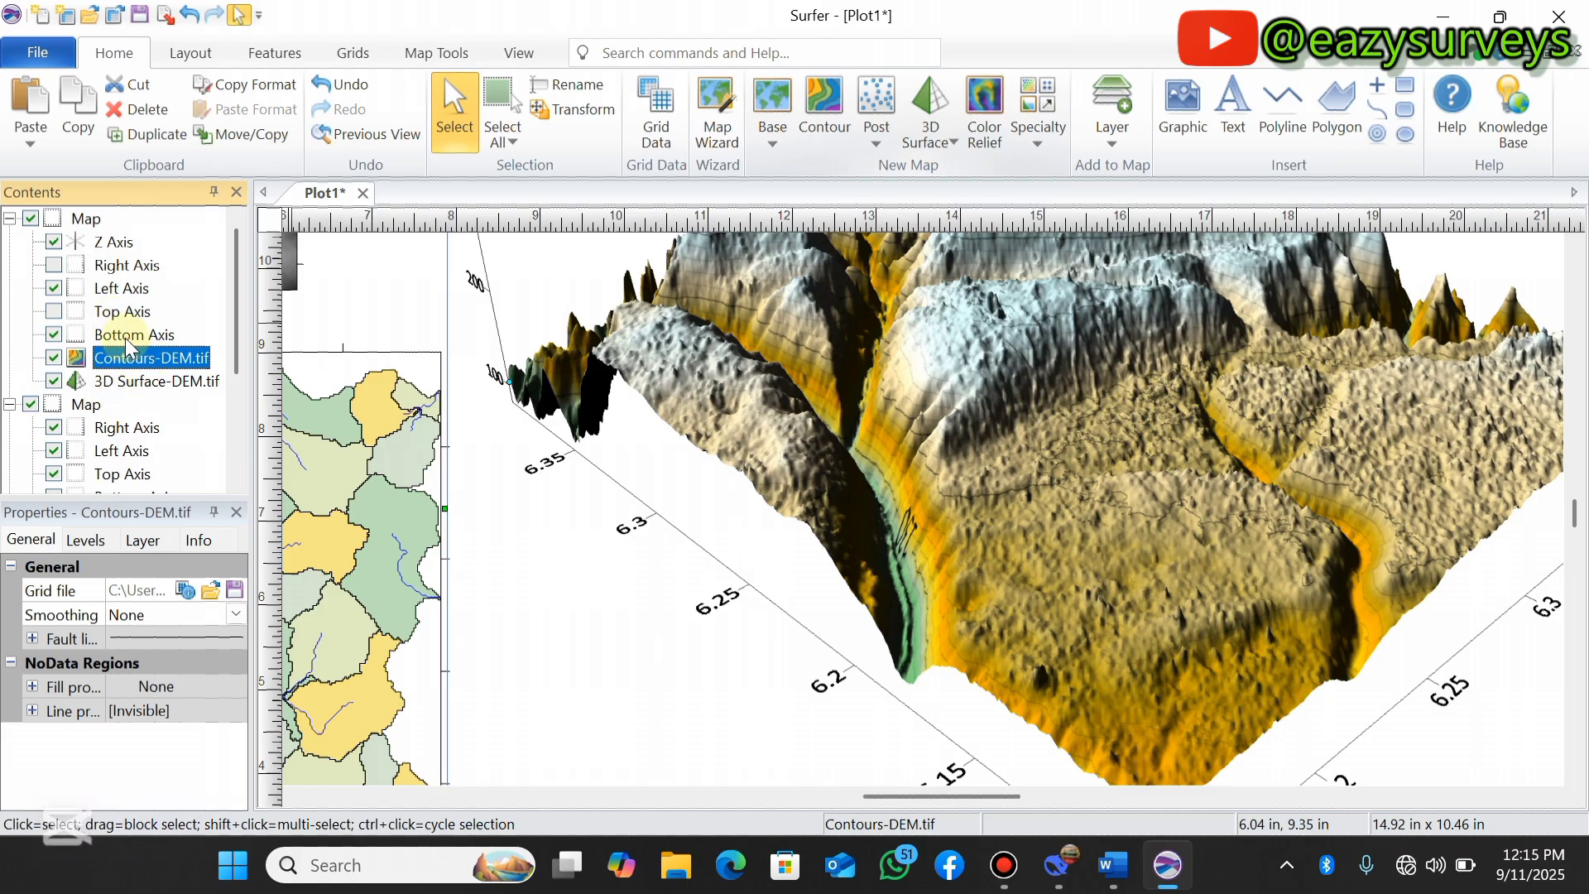
left_click(125, 337)
left_click(133, 359)
left_click(39, 537)
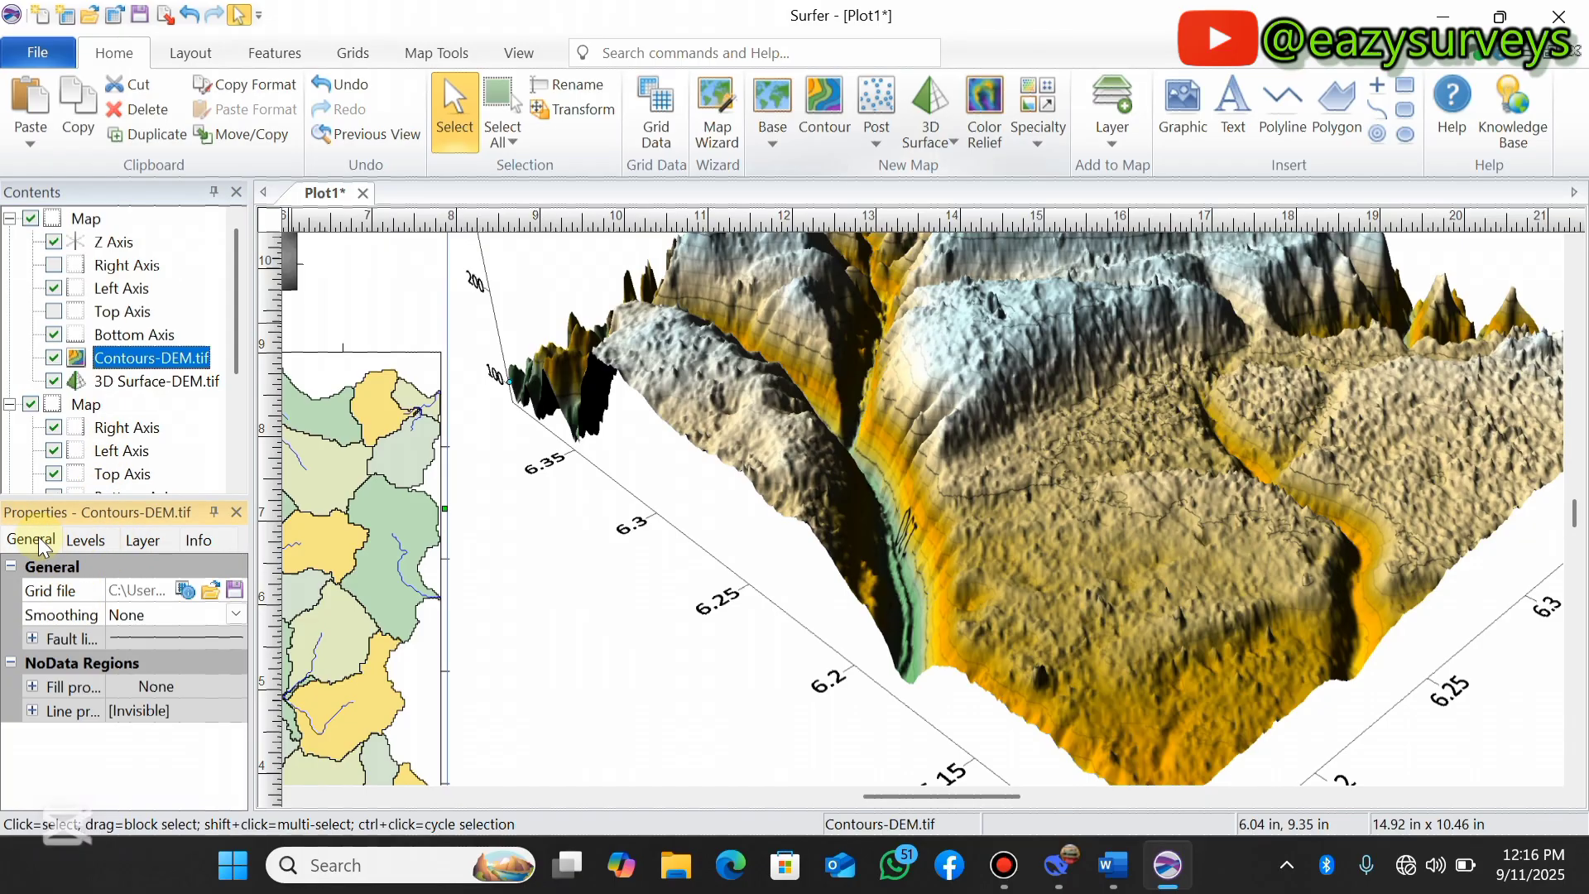
left_click(239, 612)
left_click(145, 674)
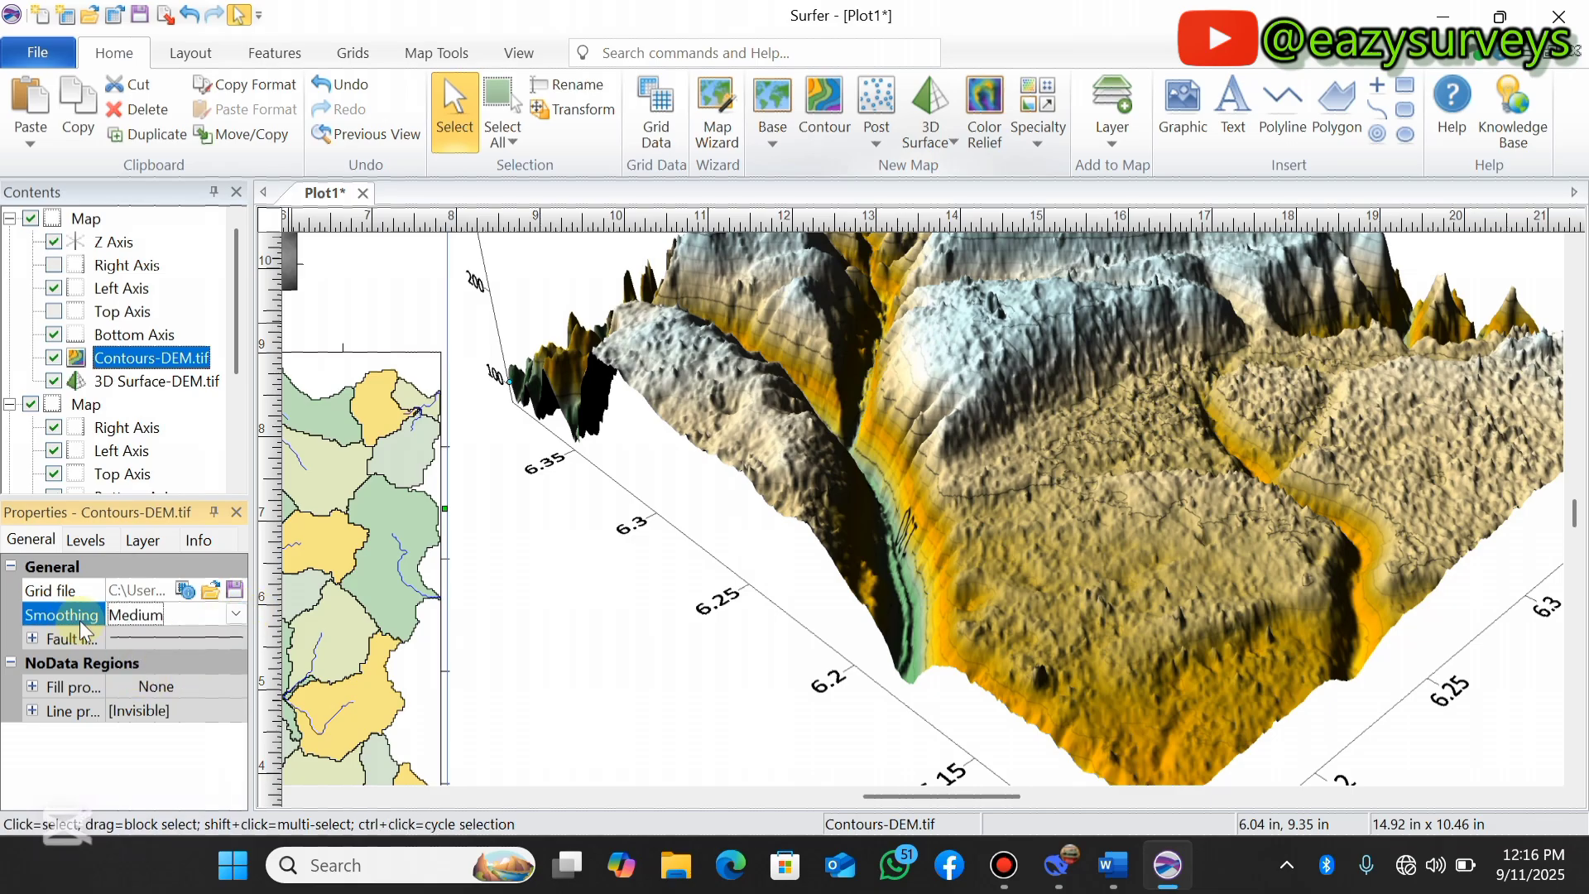
Set the contour layer's fault line width to 0.03 in.
left_click(34, 638)
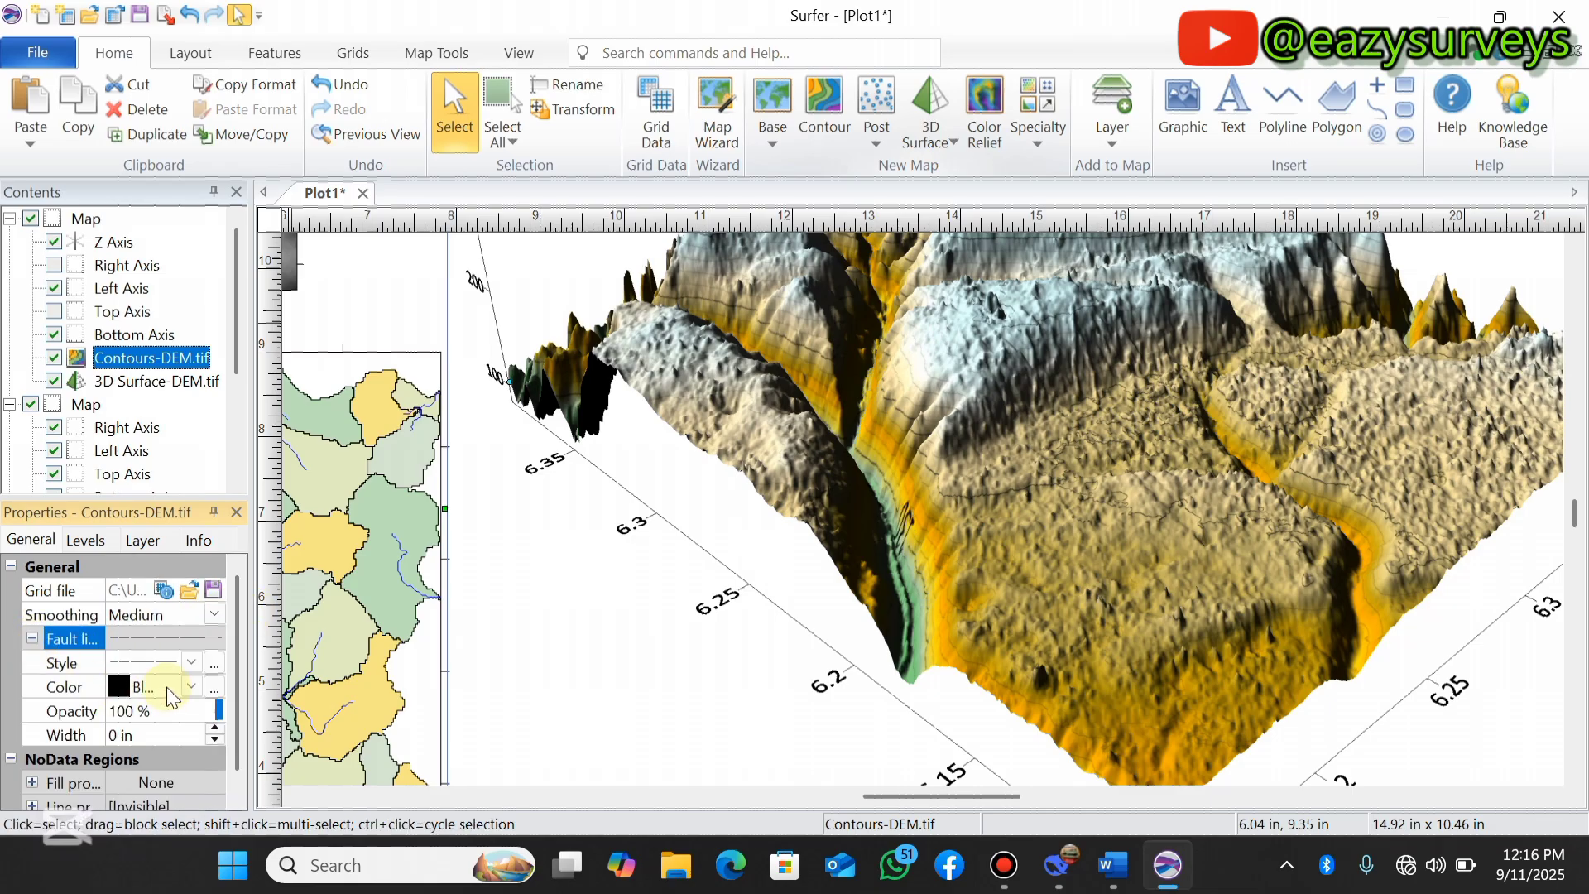
left_click(214, 728)
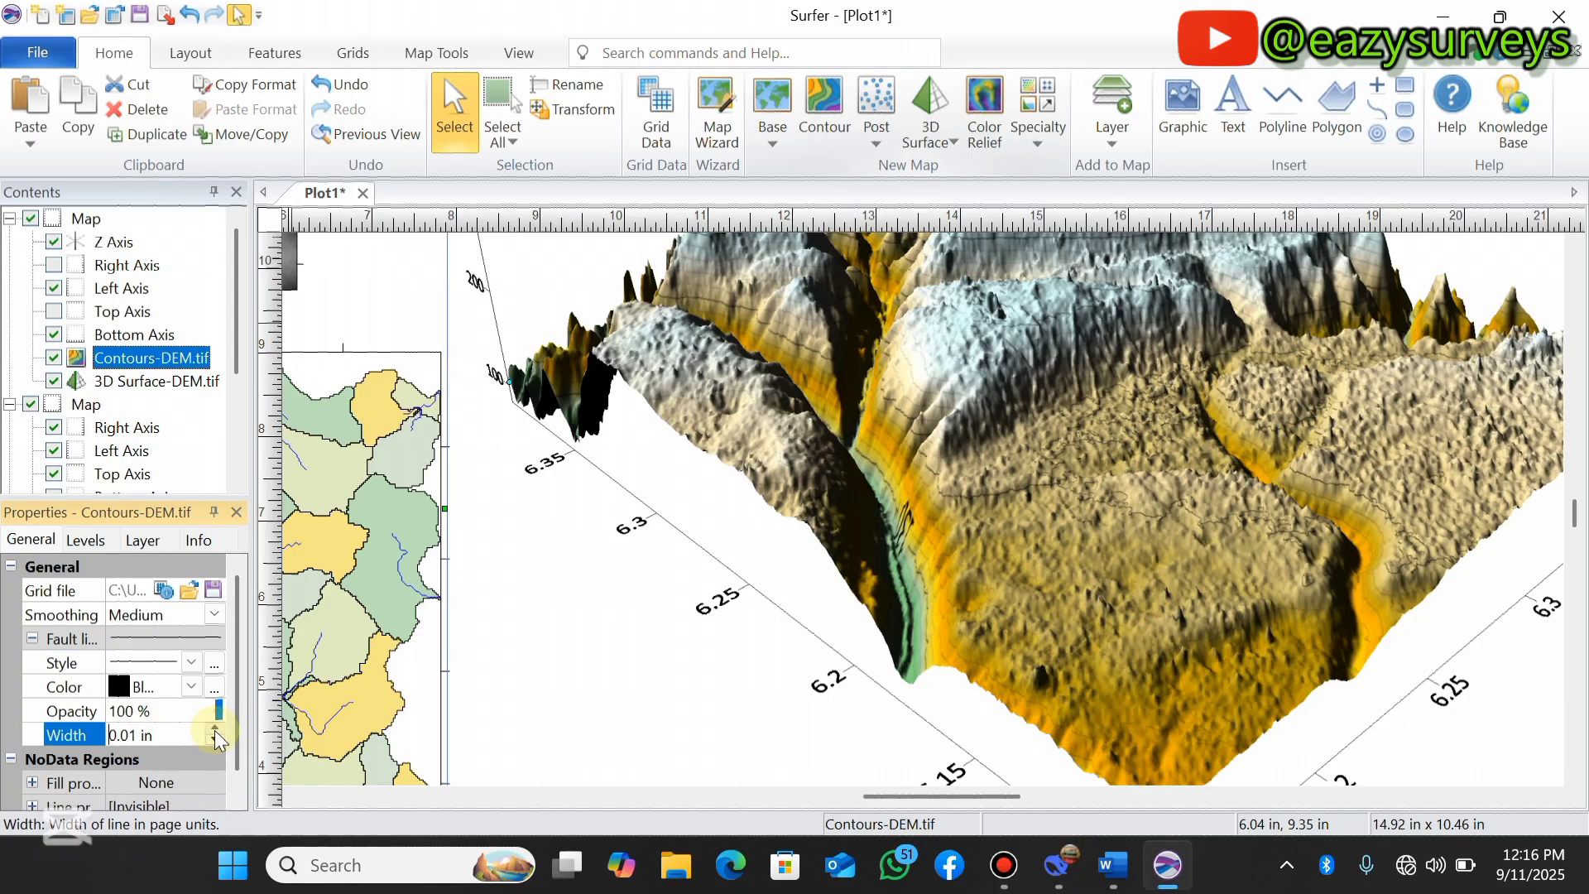
double_click(216, 729)
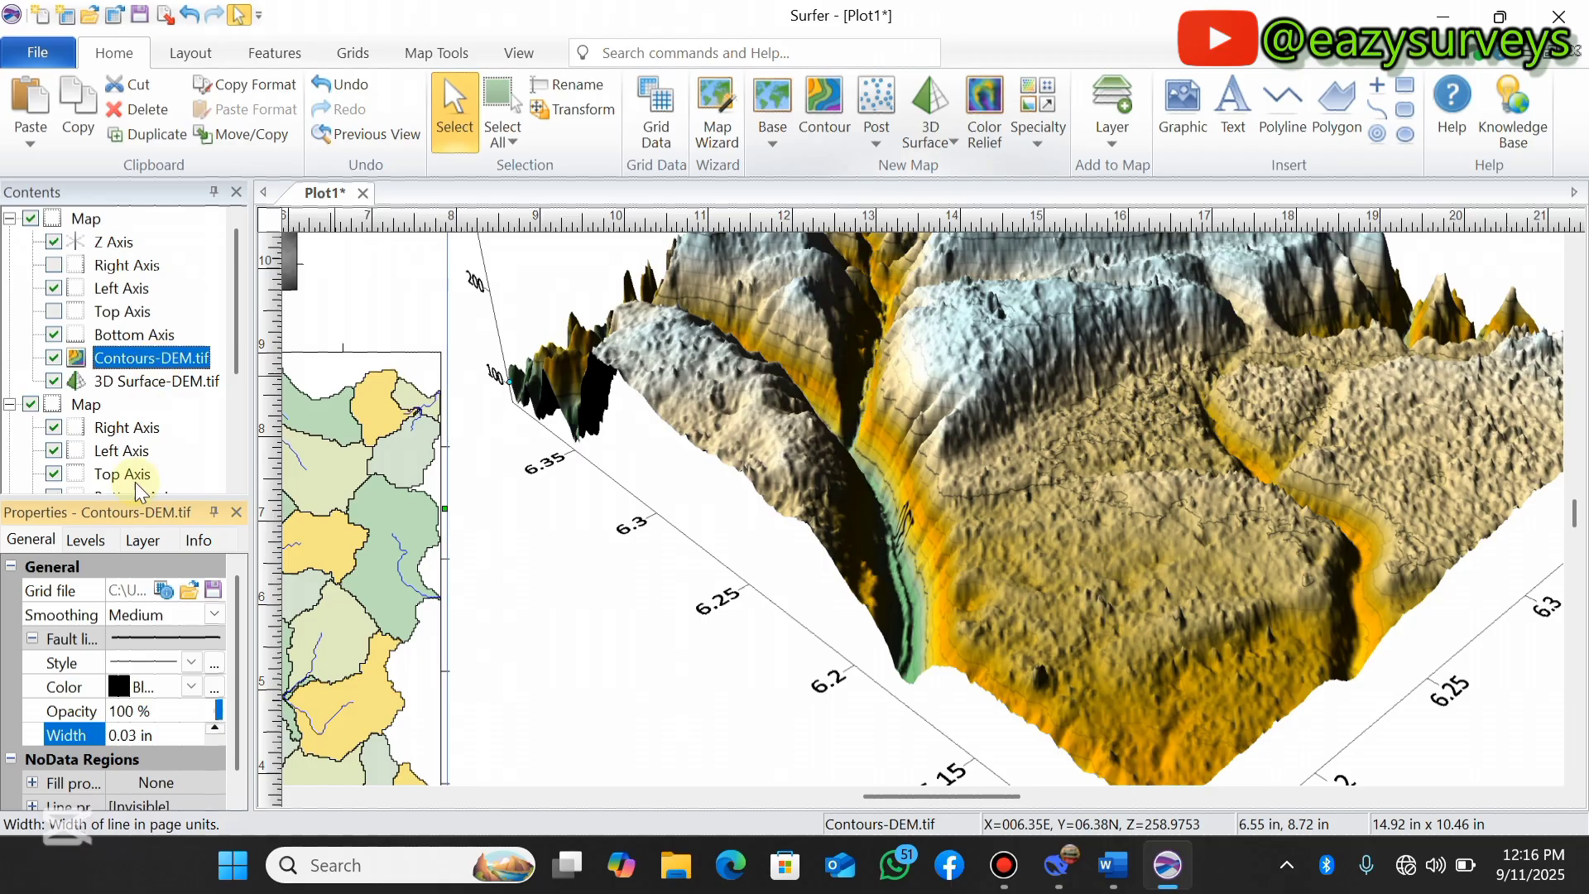
Try larger major contour frequencies up to 8 for the contour layer, and settle on a major contour every 2 levels.
left_click(89, 543)
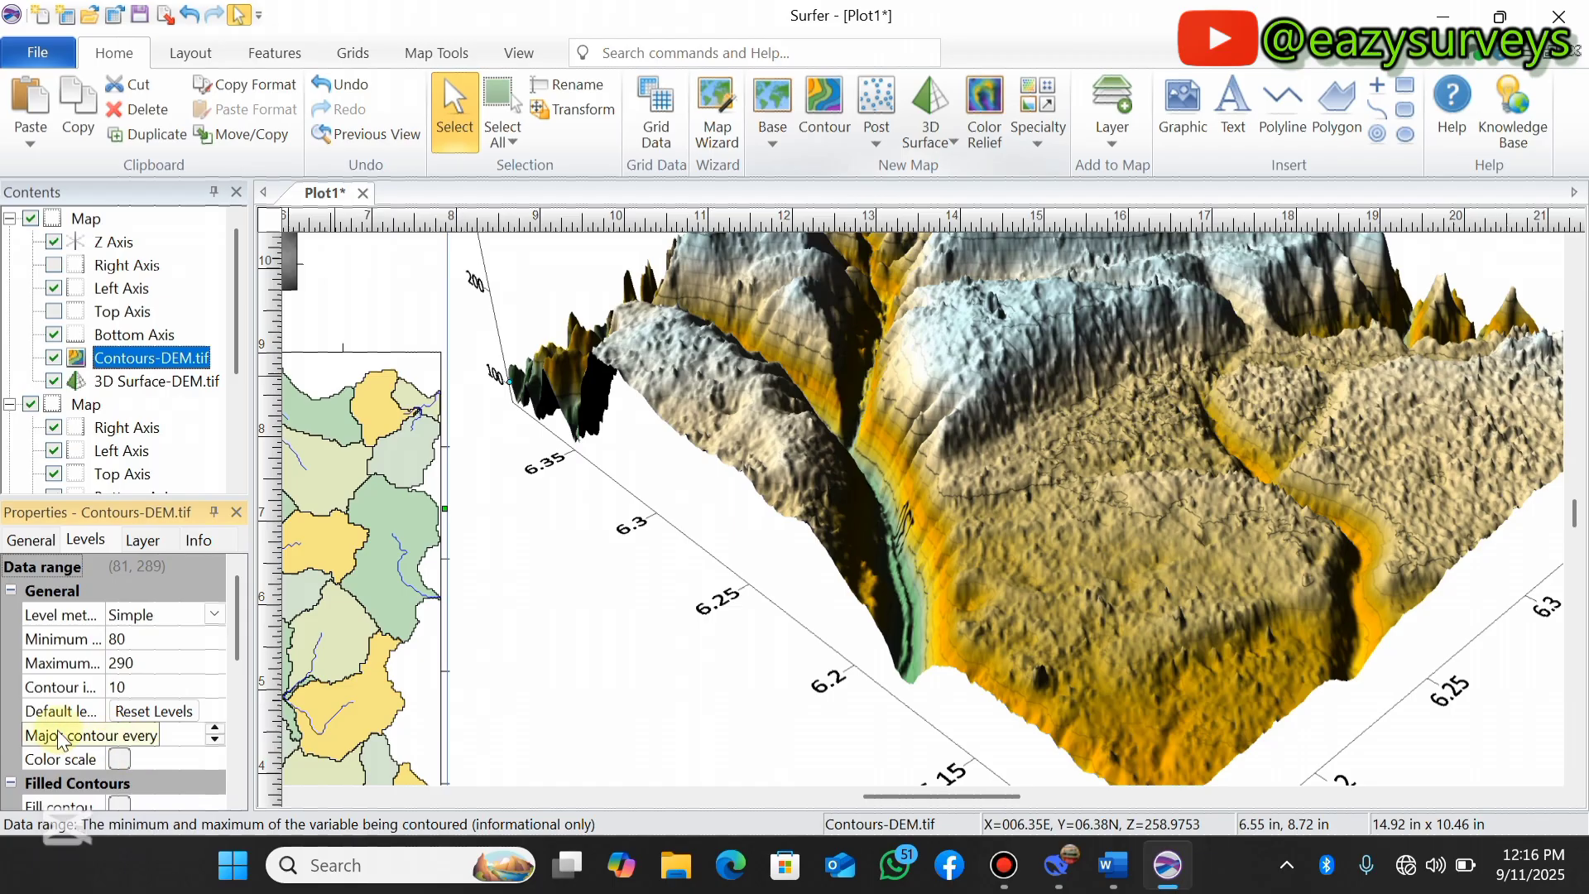
left_click(215, 727)
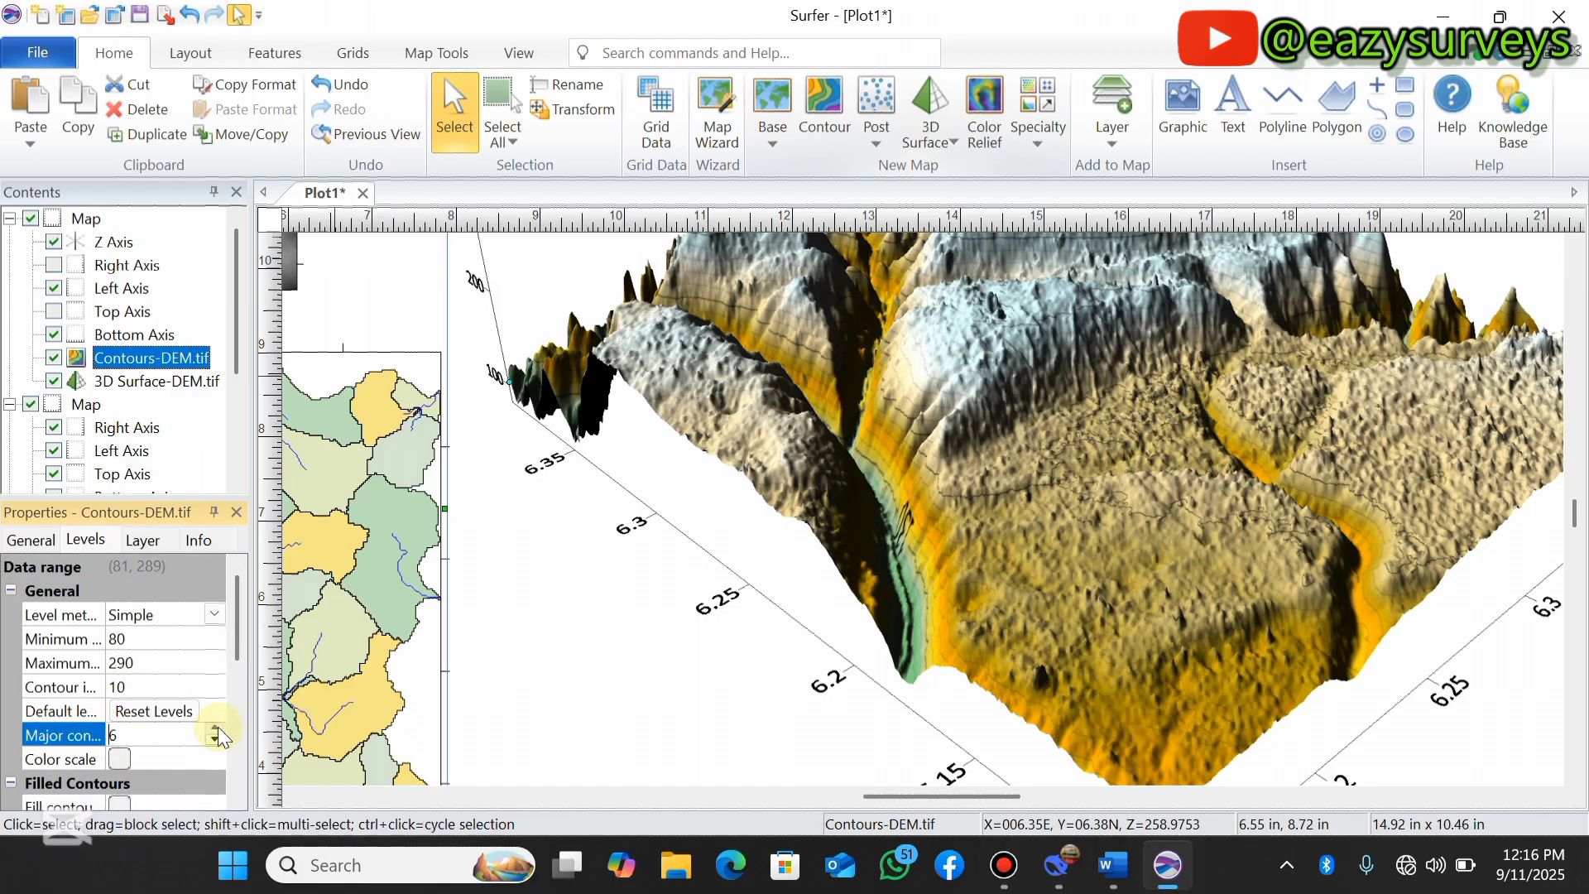
left_click(218, 727)
left_click(217, 726)
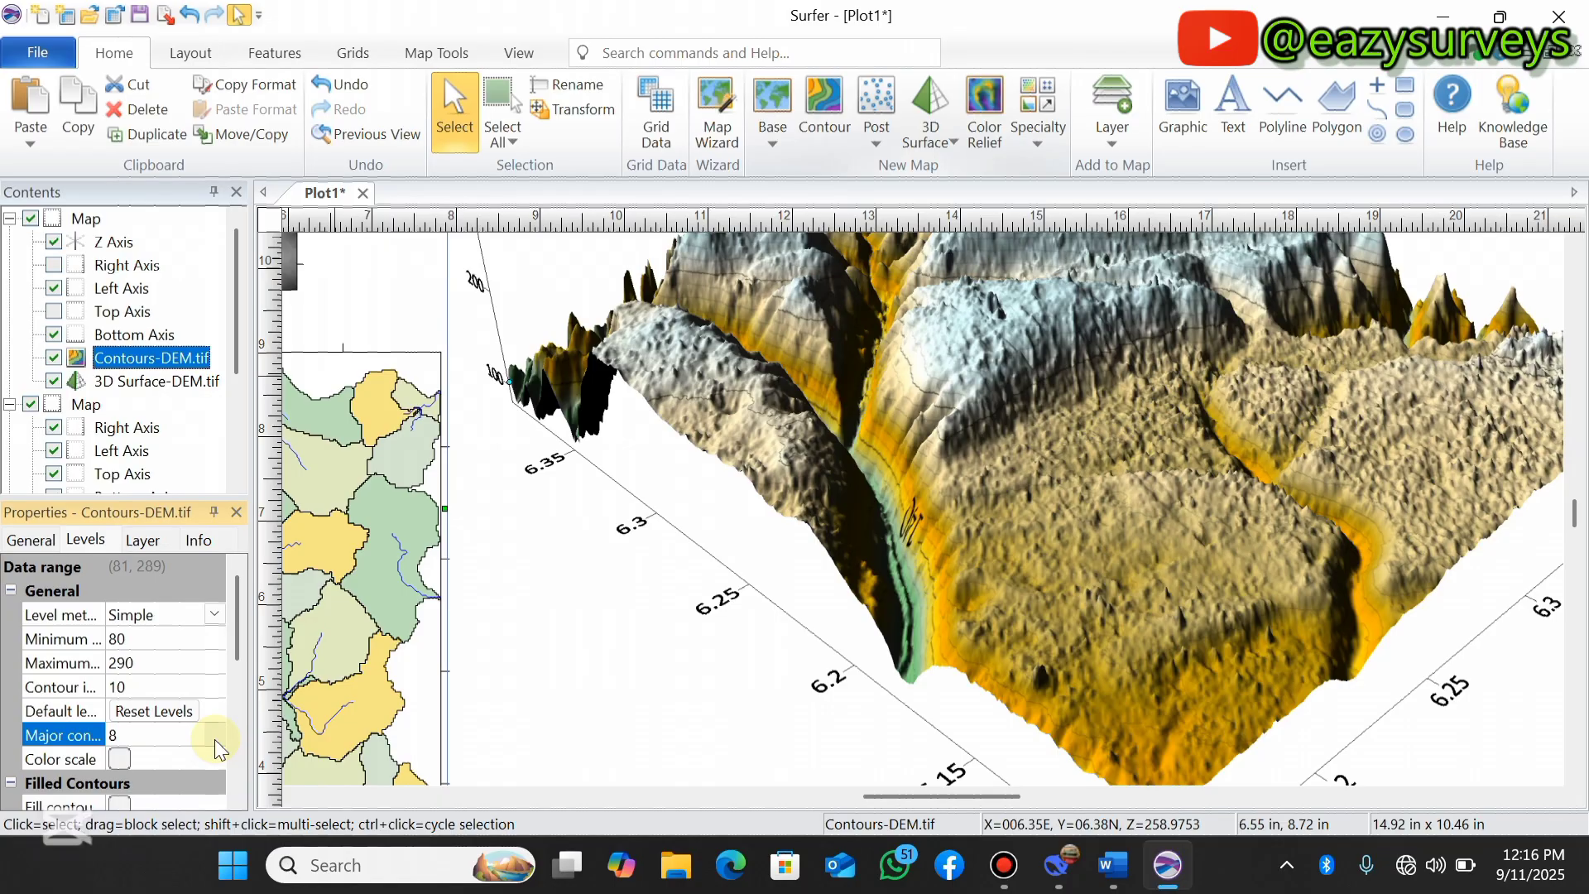
left_click(215, 738)
left_click(215, 738)
left_click(215, 738)
left_click(214, 738)
left_click(215, 739)
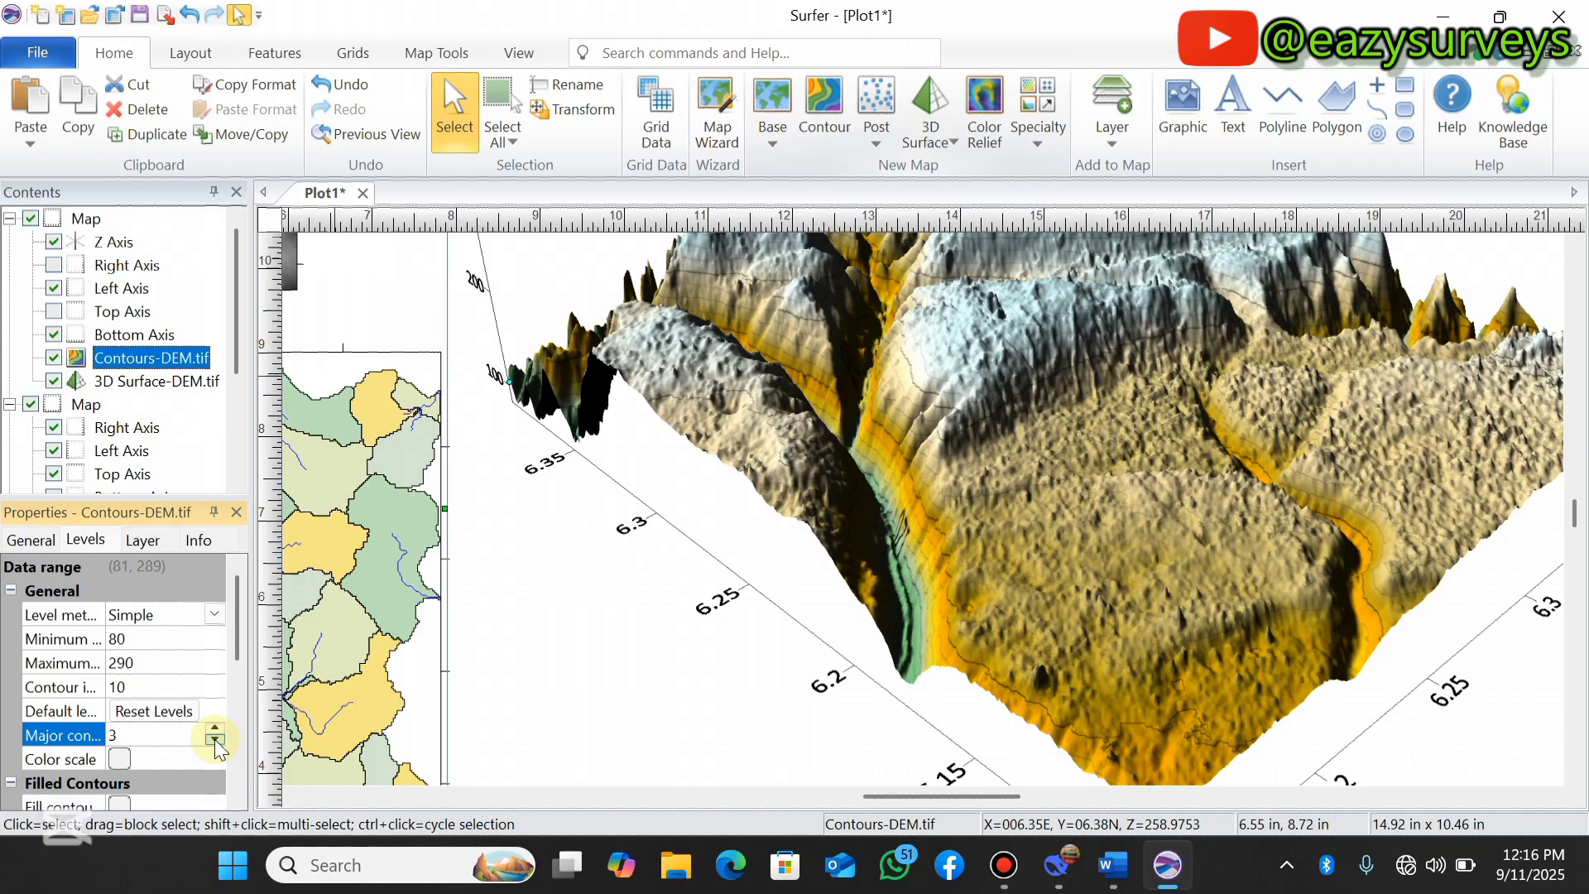
left_click(214, 738)
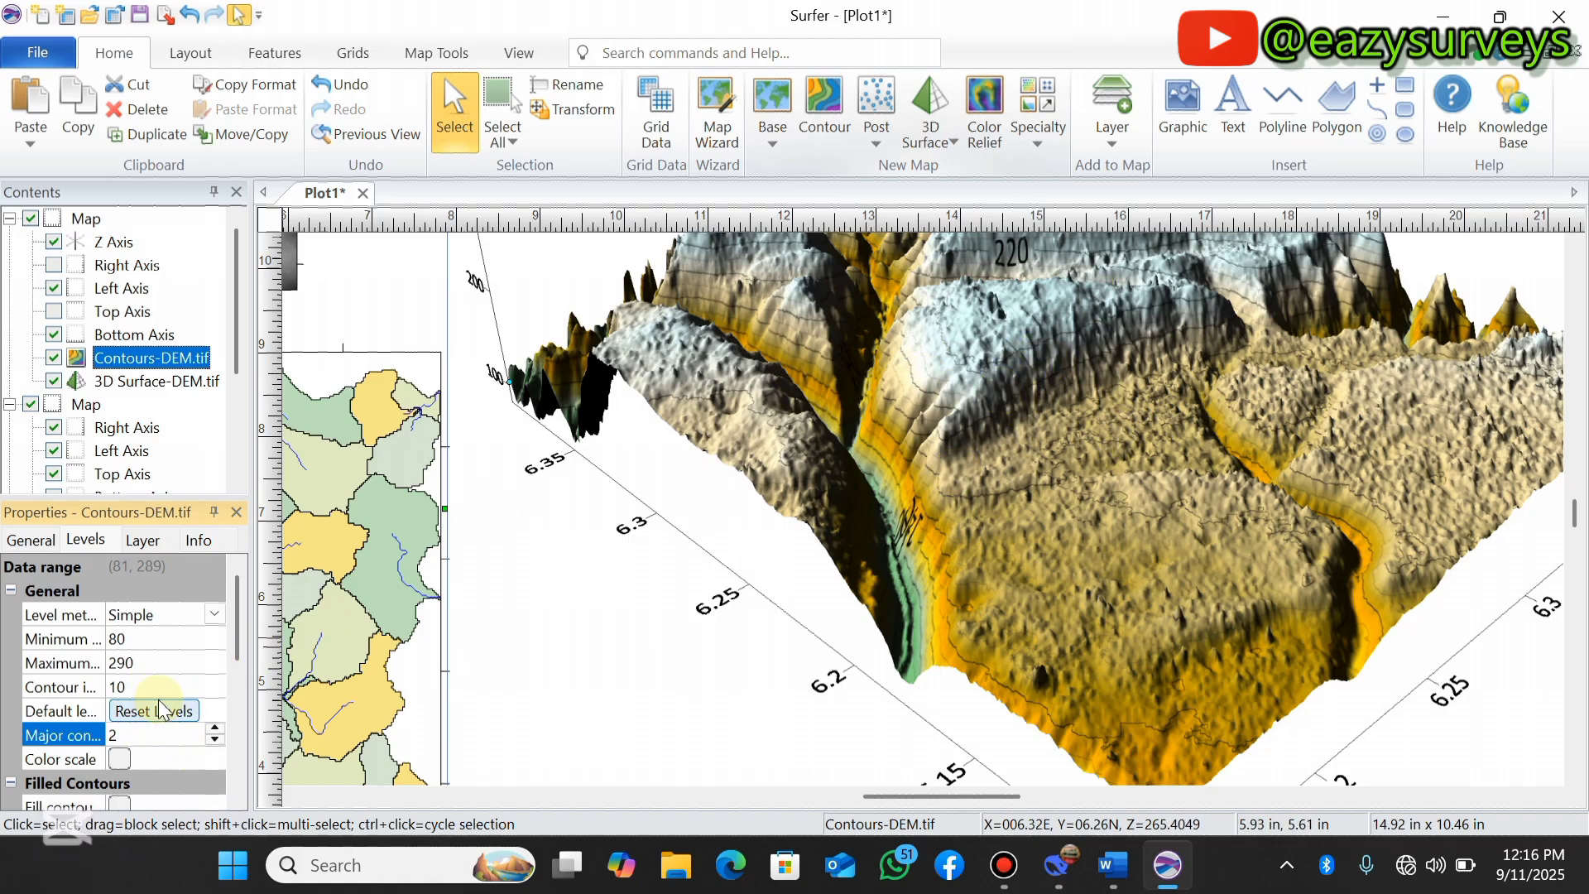
Examine the contour lines and their labels across the 3D surface, both close up and as a whole.
left_click(154, 334)
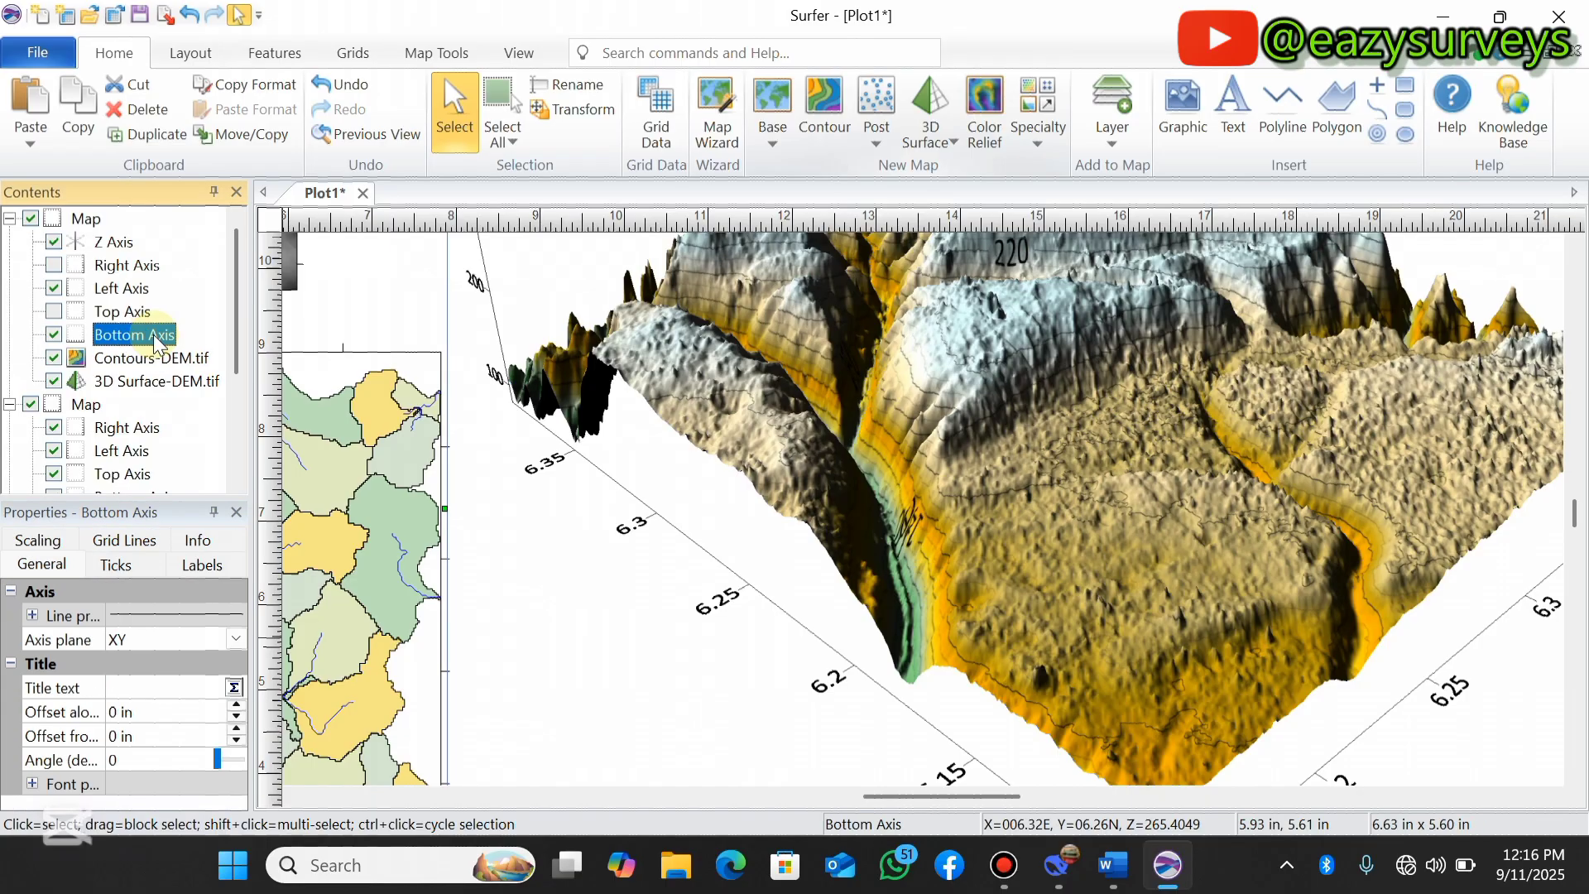
scroll(629, 567, "down", 1)
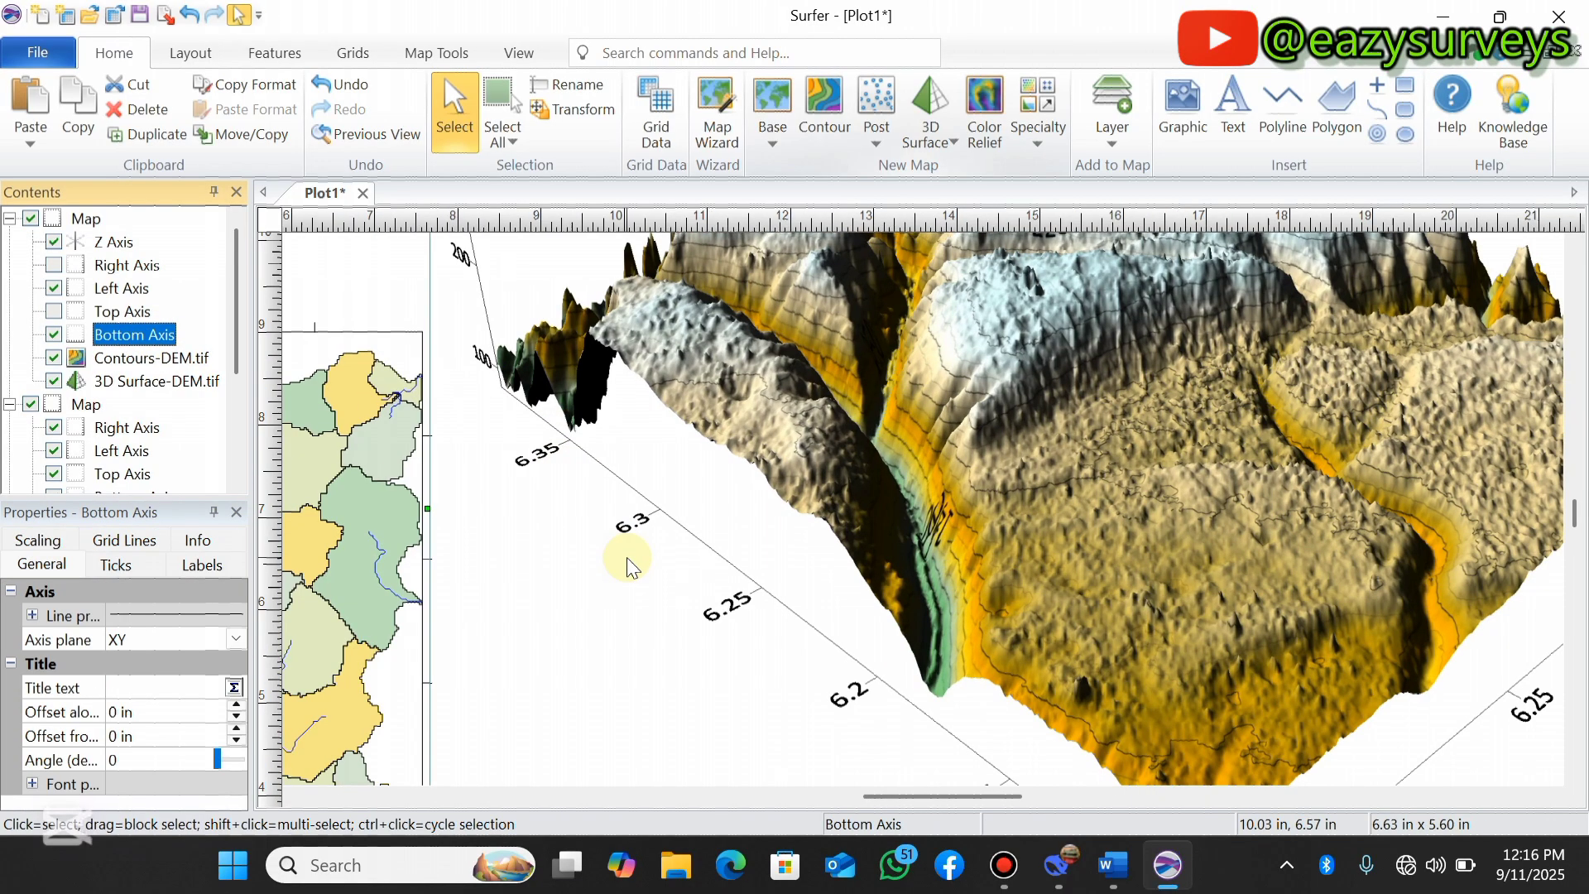
scroll(629, 567, "down", 1)
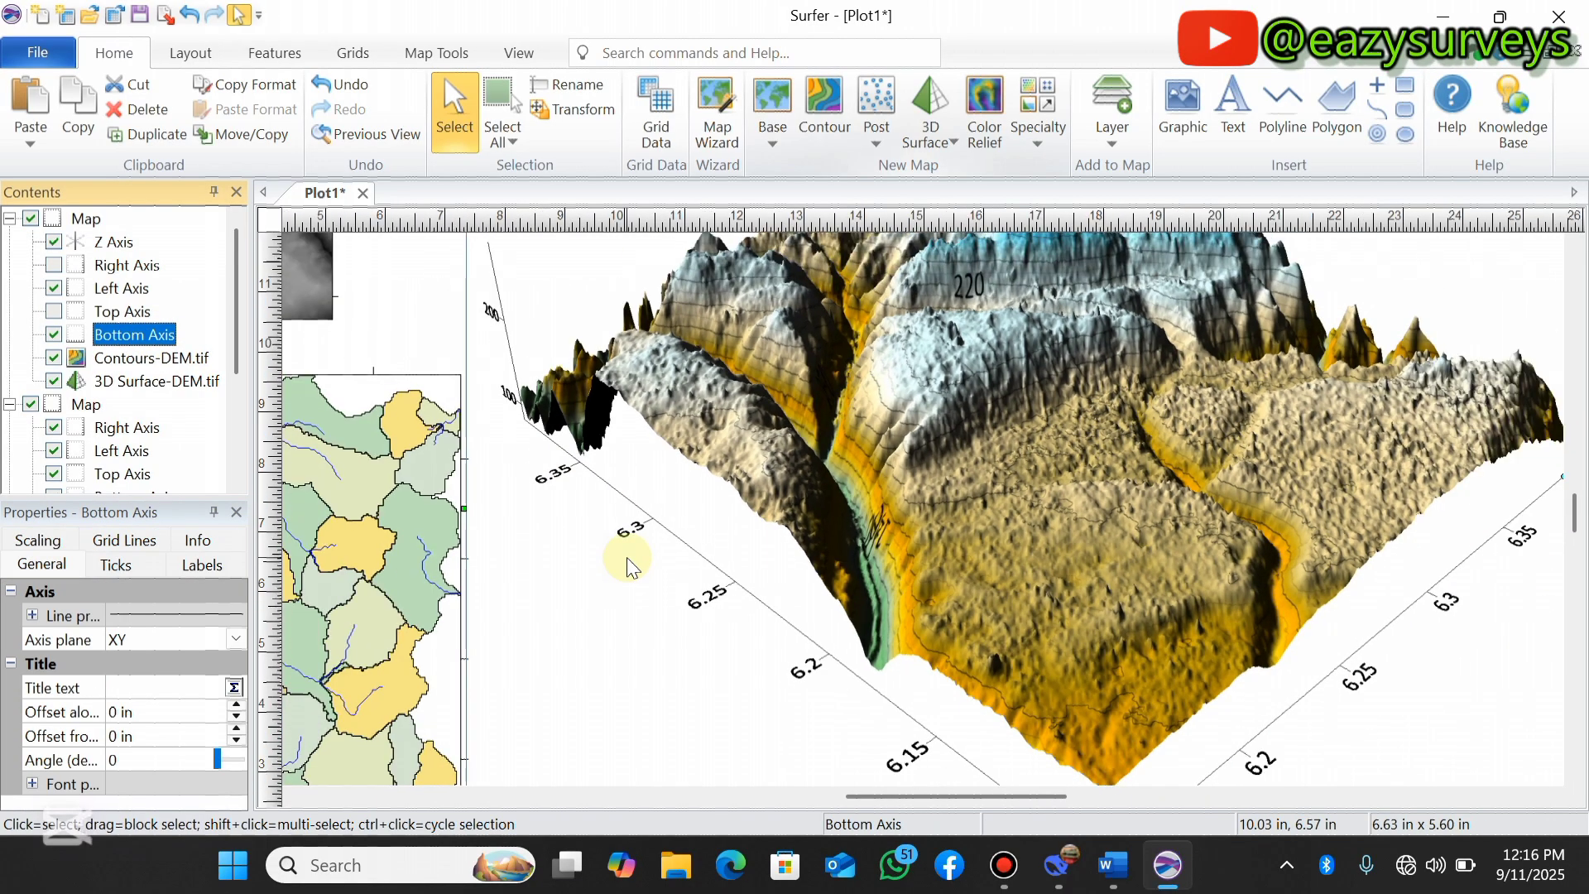
scroll(630, 567, "down", 3)
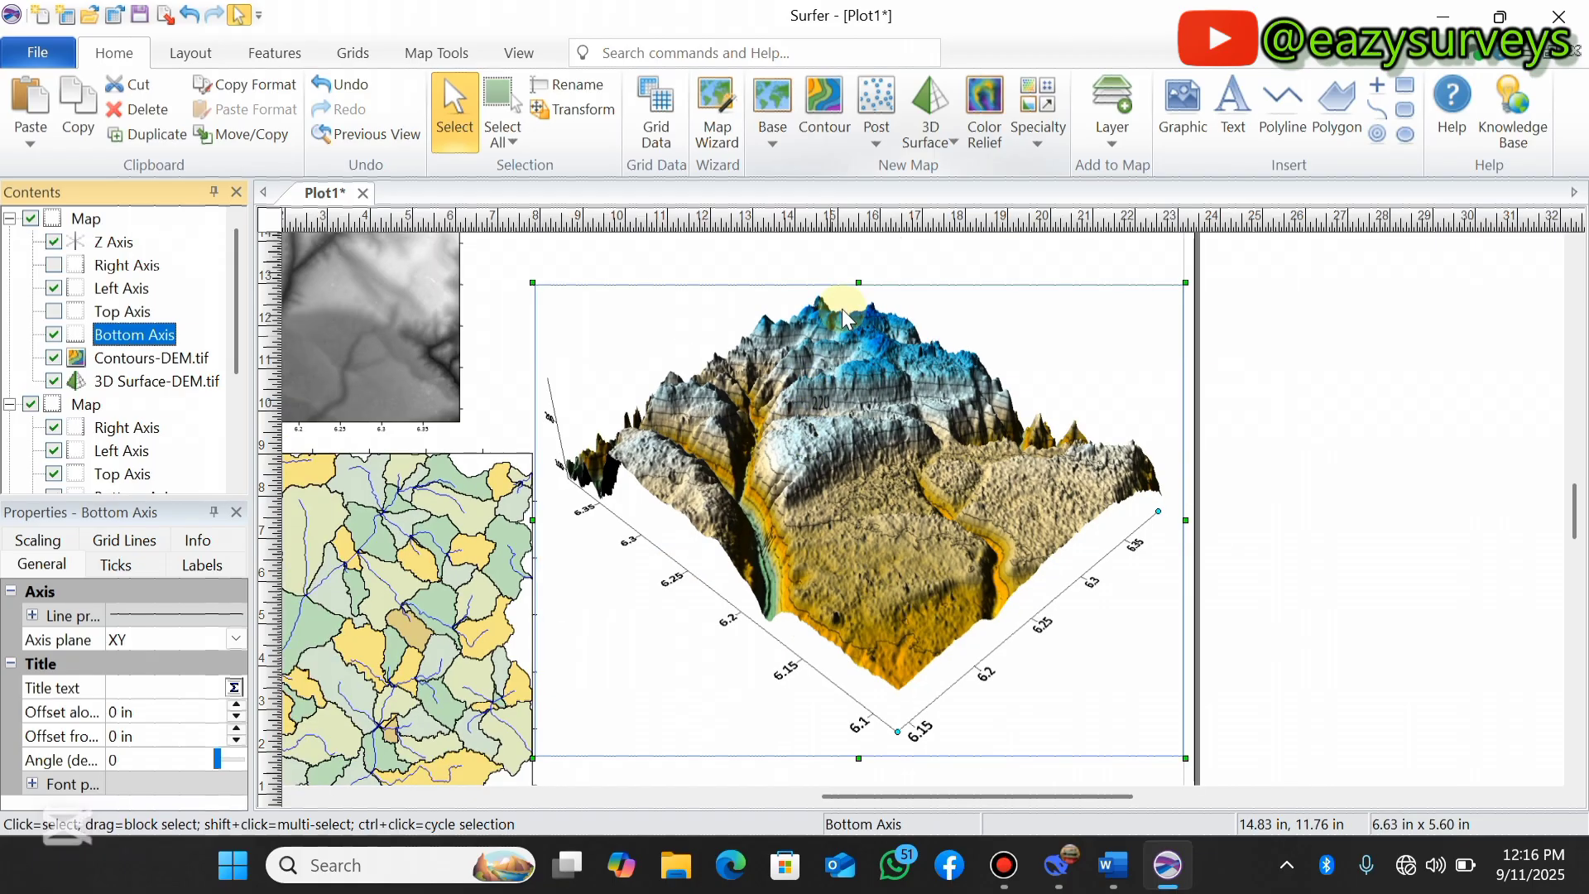
scroll(791, 285, "up", 1)
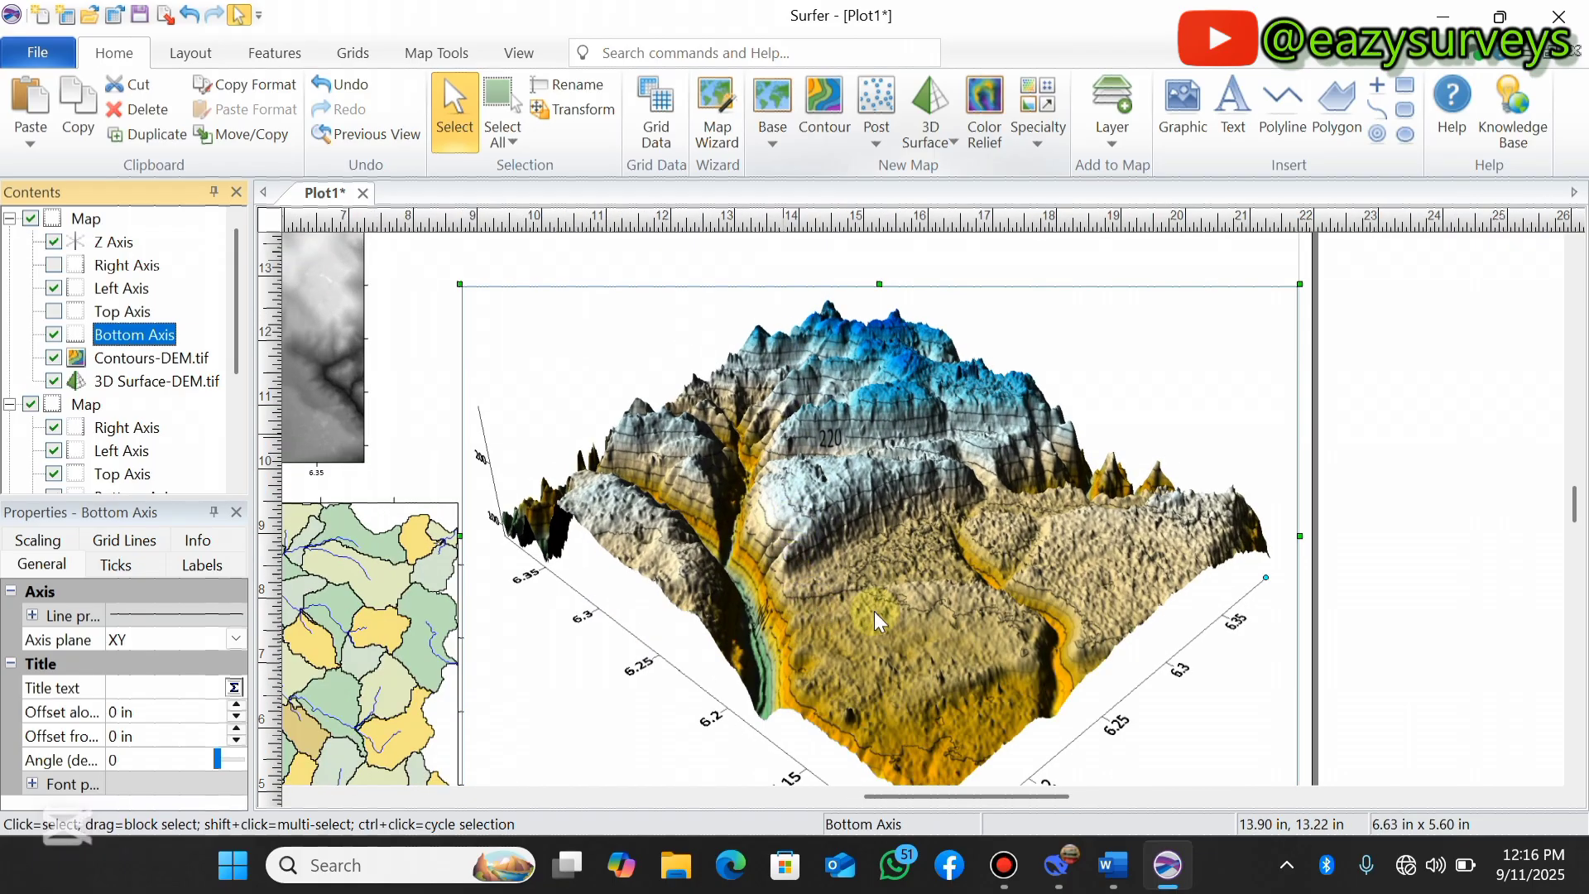
scroll(873, 612, "up", 1)
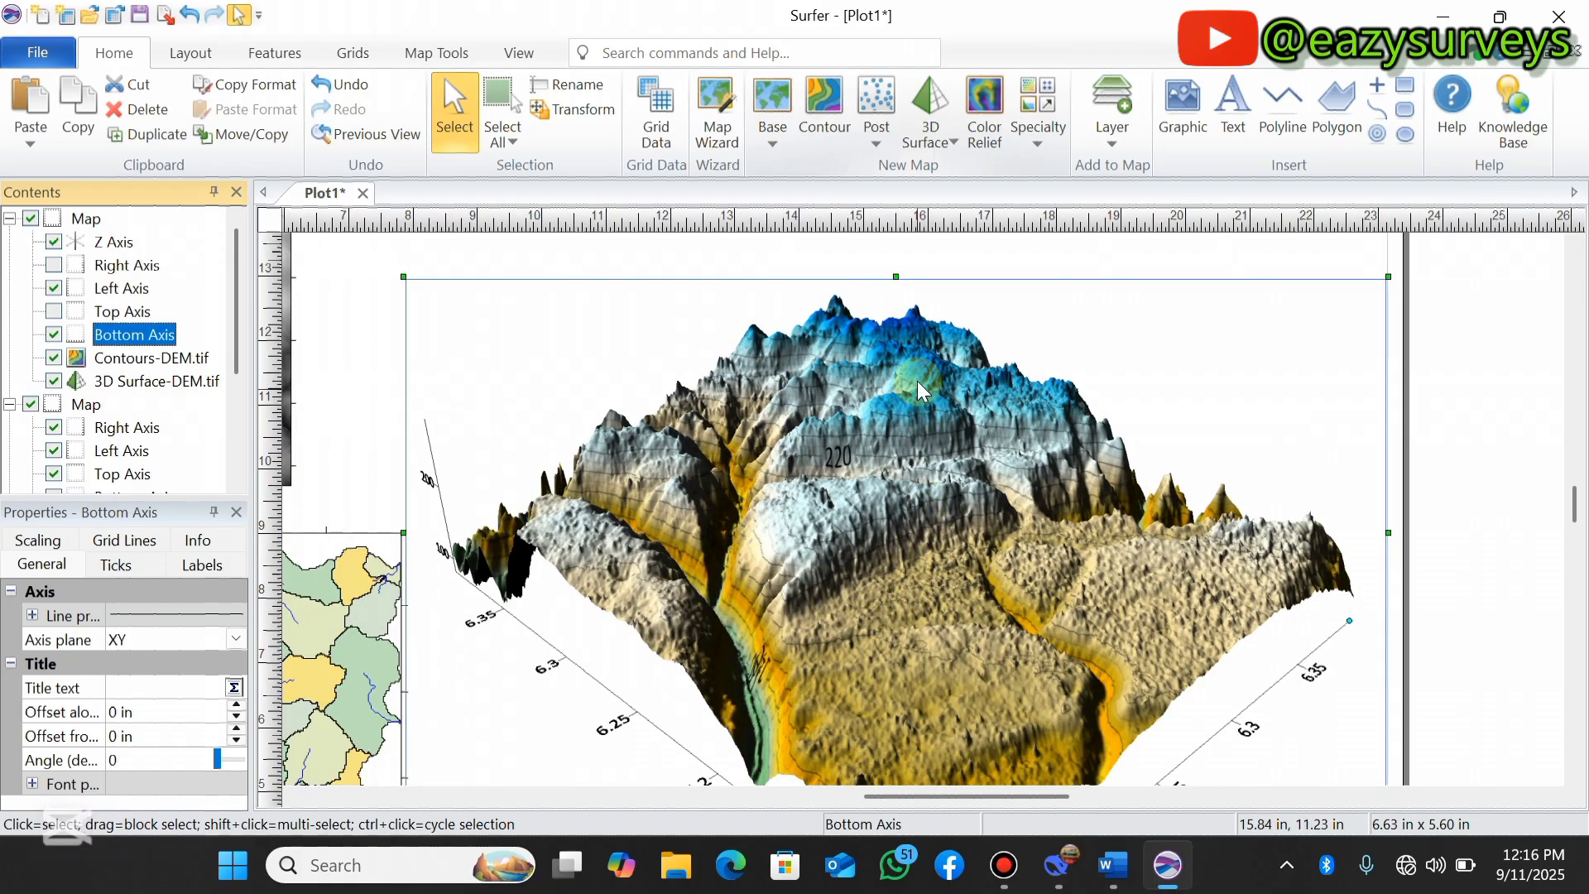
scroll(918, 381, "down", 2)
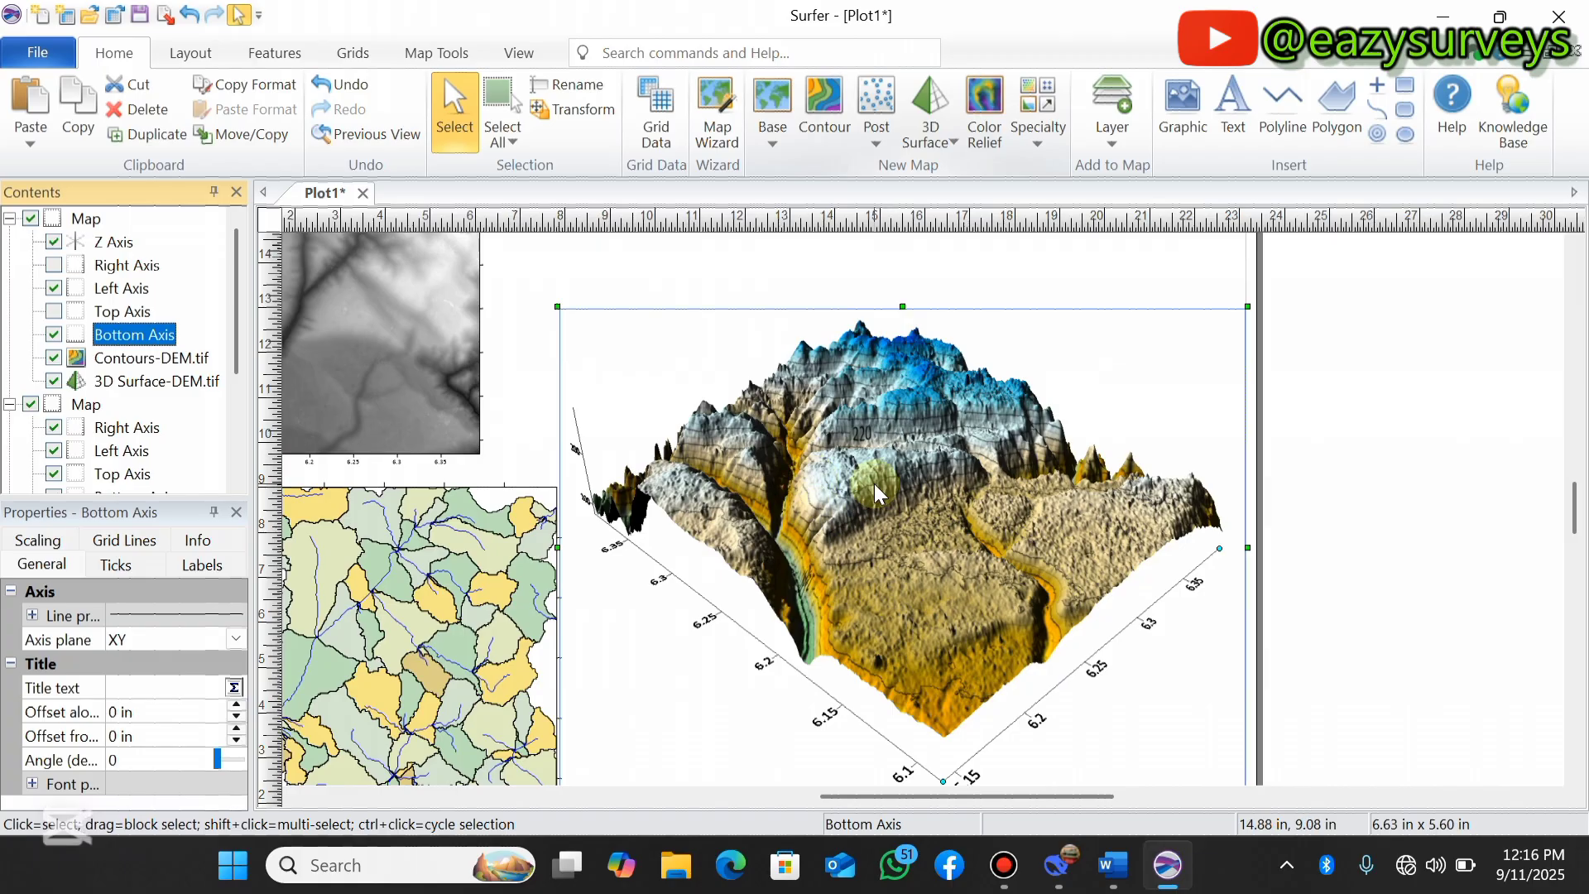
scroll(875, 483, "down", 1)
Add a watershed layer from the DEM grid to the 3D surface map, keeping the default TIFF import options.
right_click(954, 407)
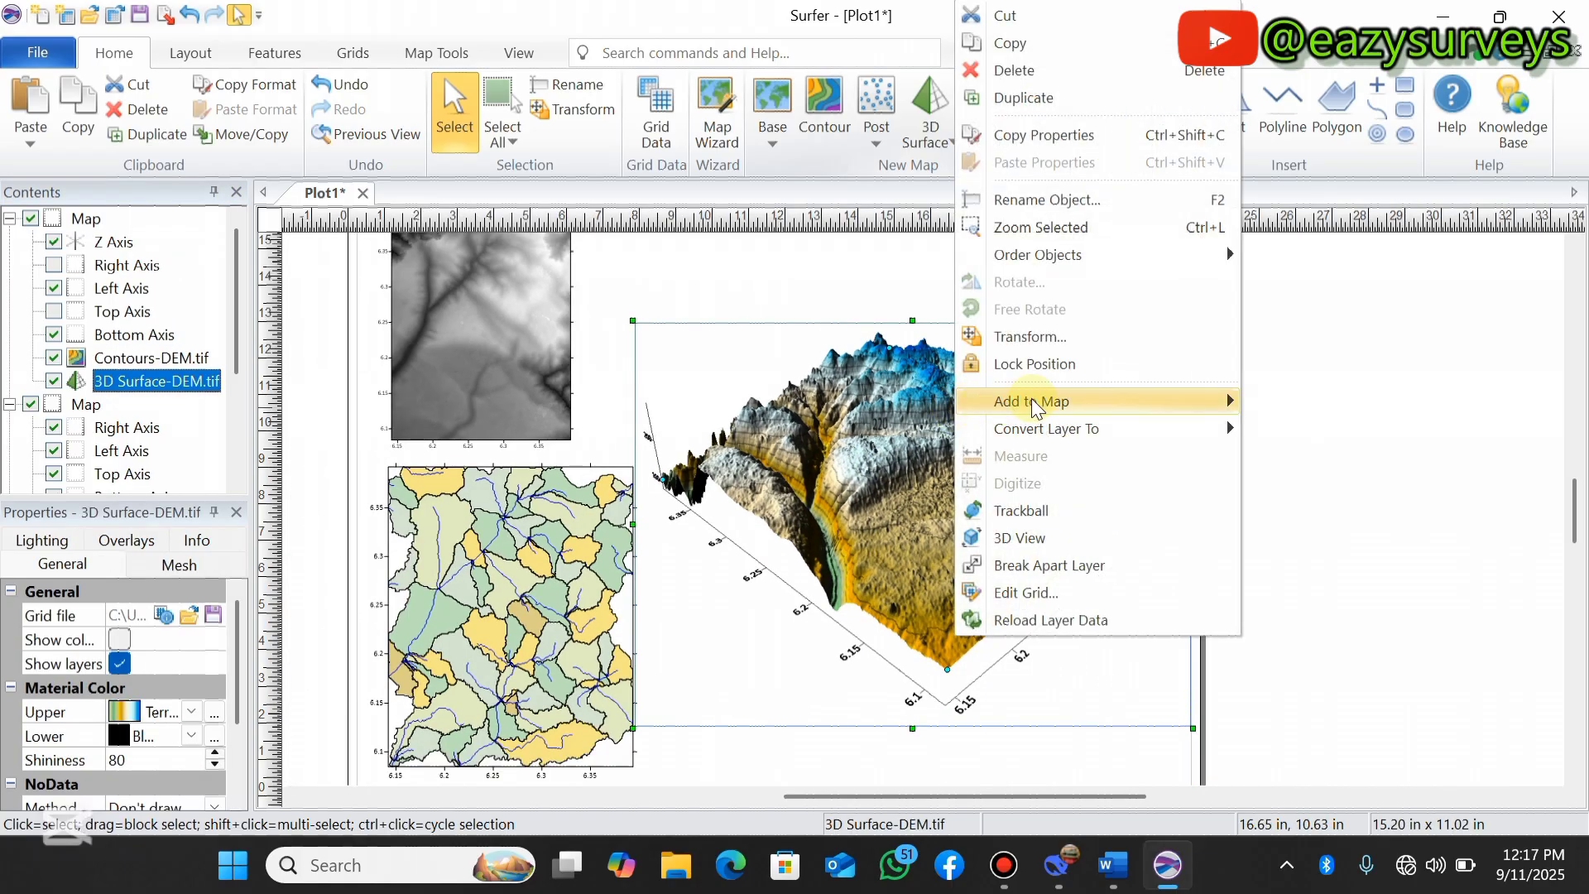
mouse_move(1033, 399)
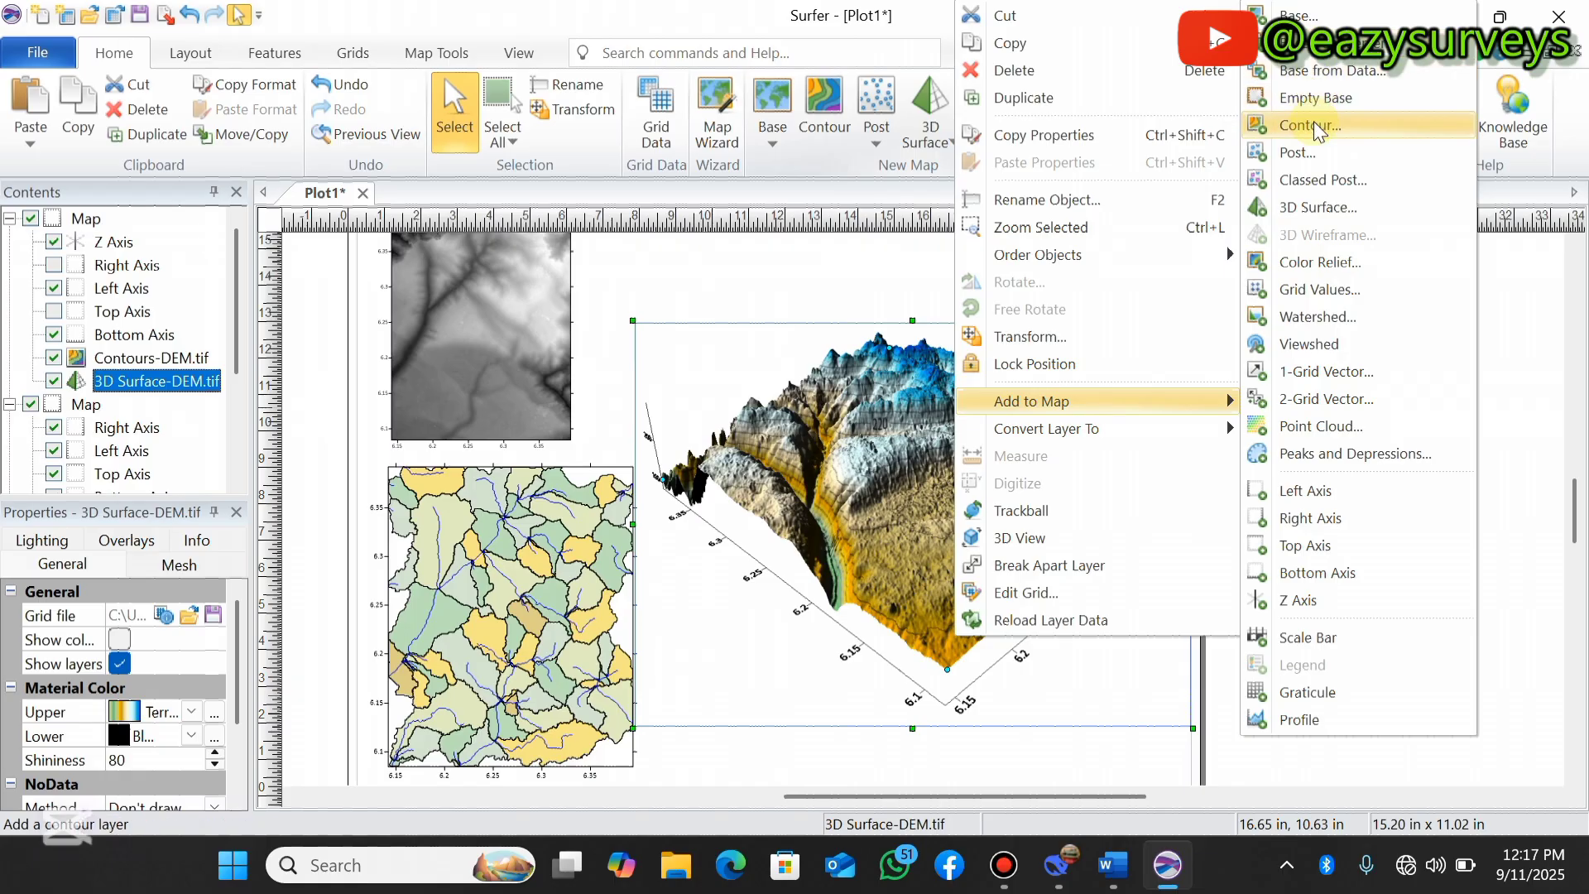
left_click(1304, 317)
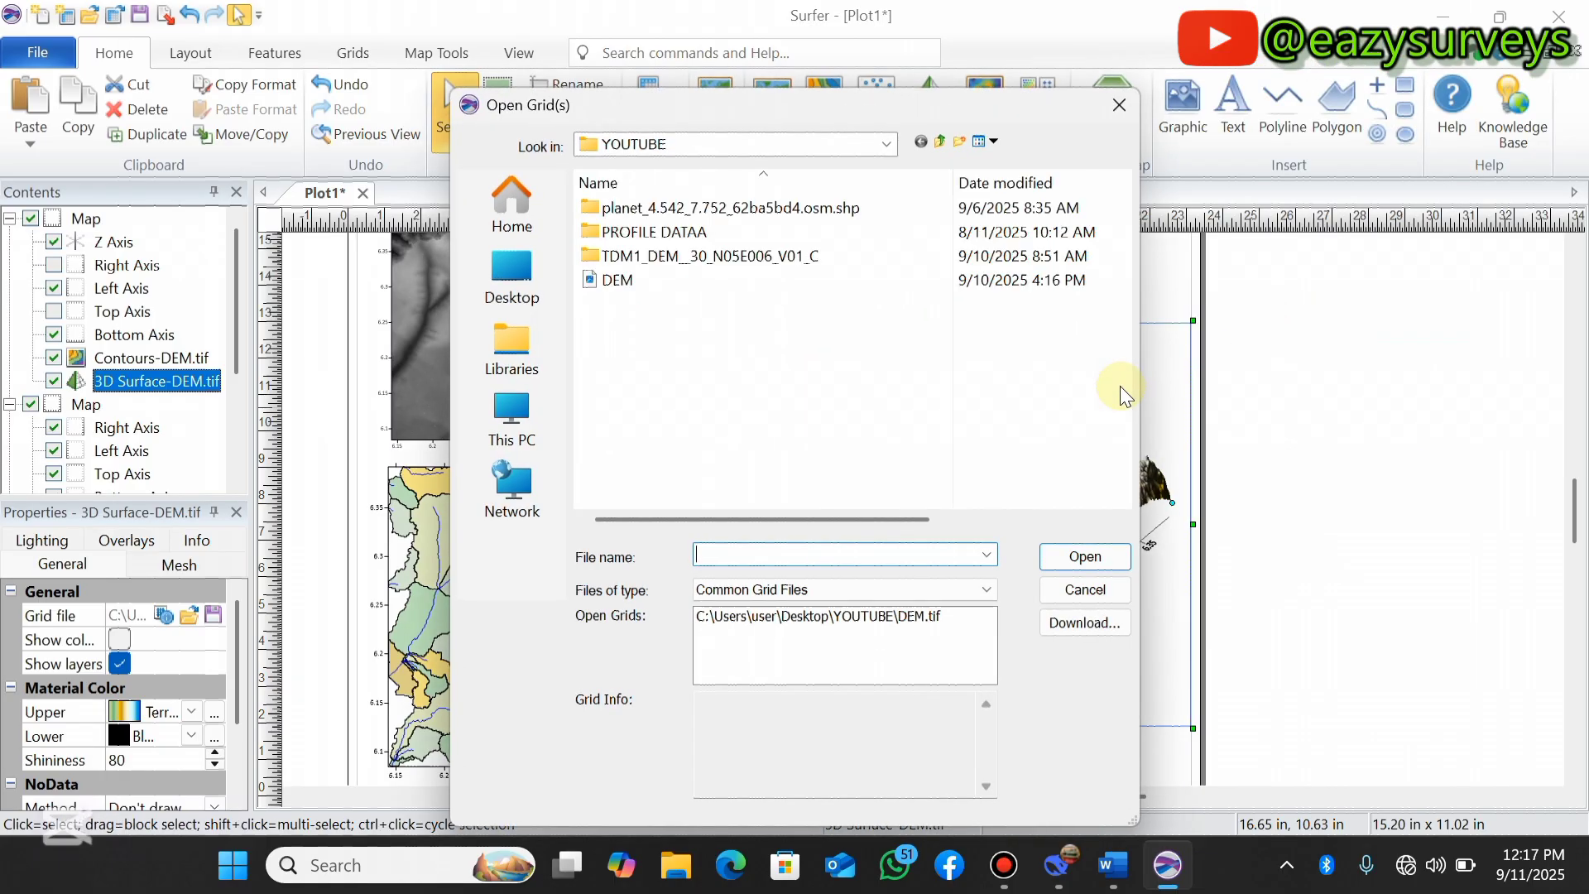
left_click(655, 282)
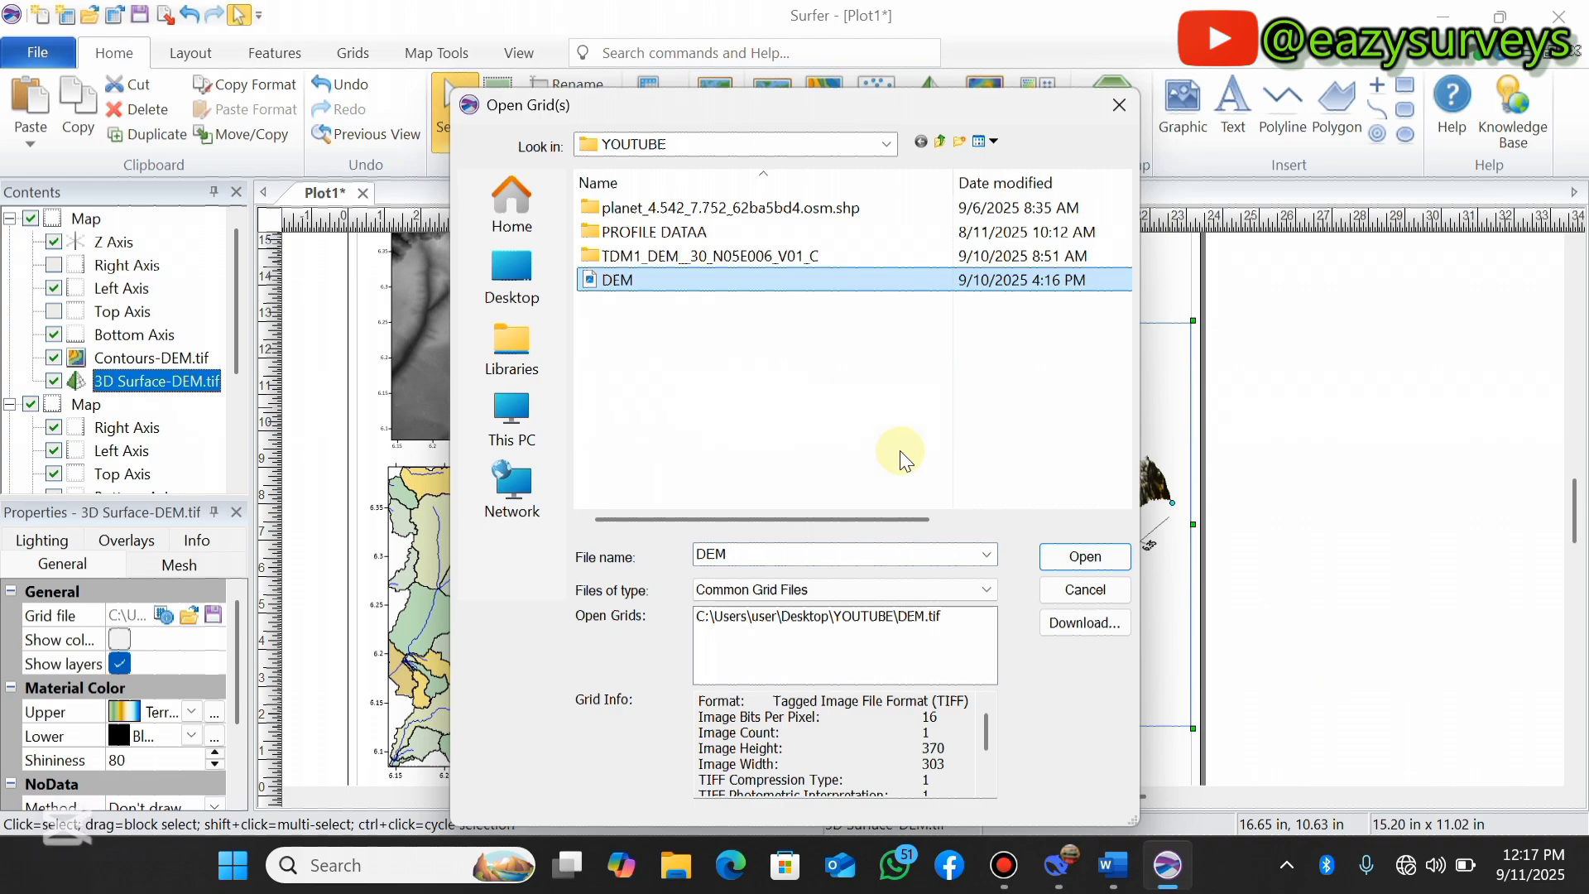
left_click(1080, 556)
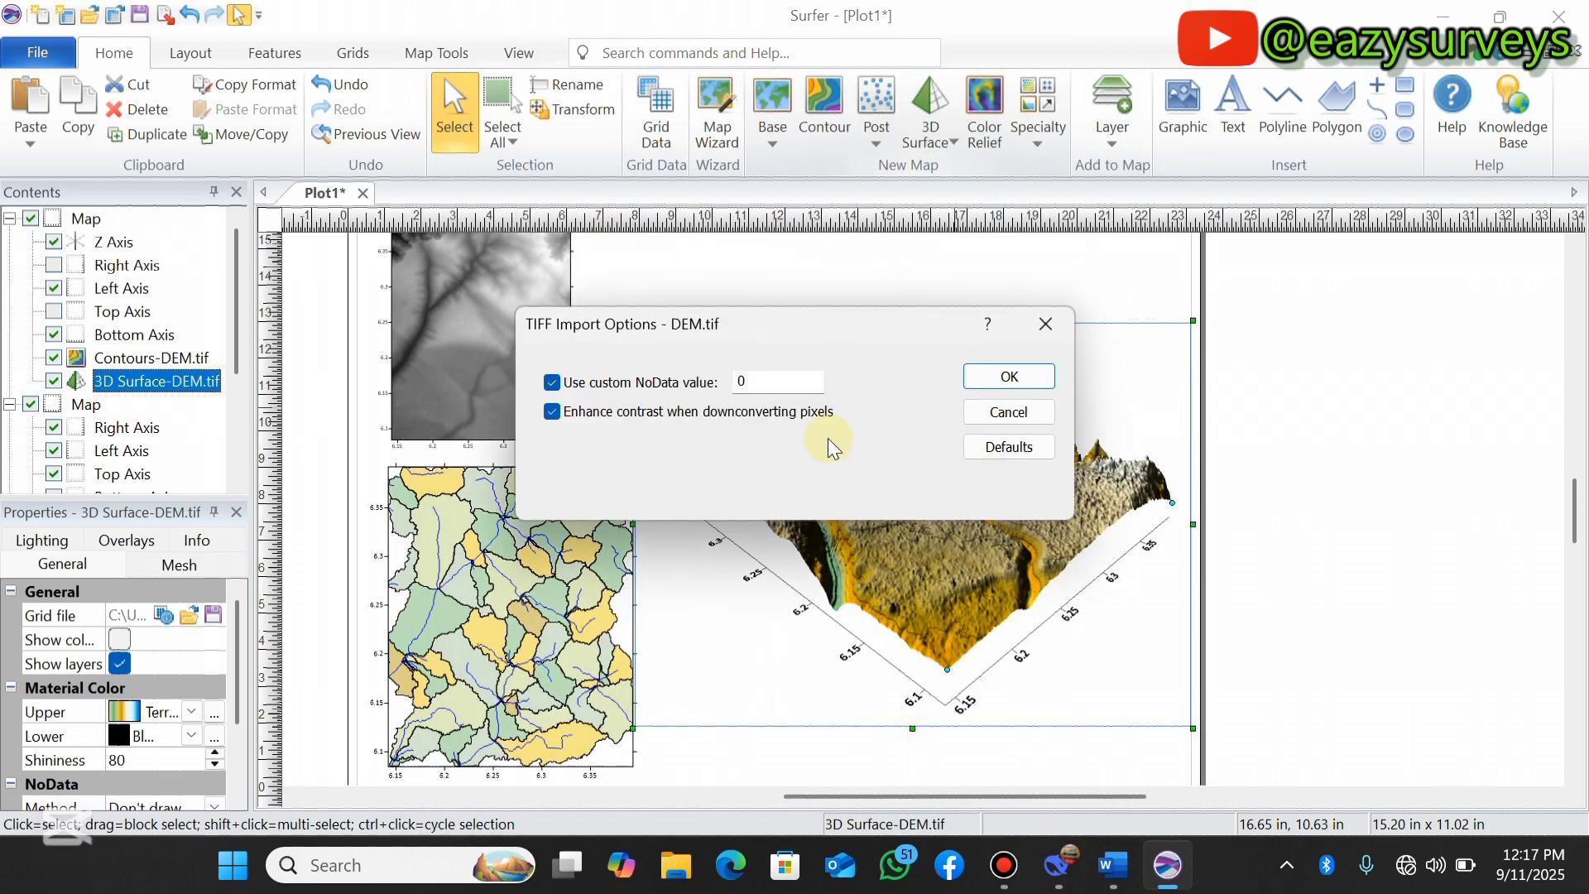
left_click(1012, 377)
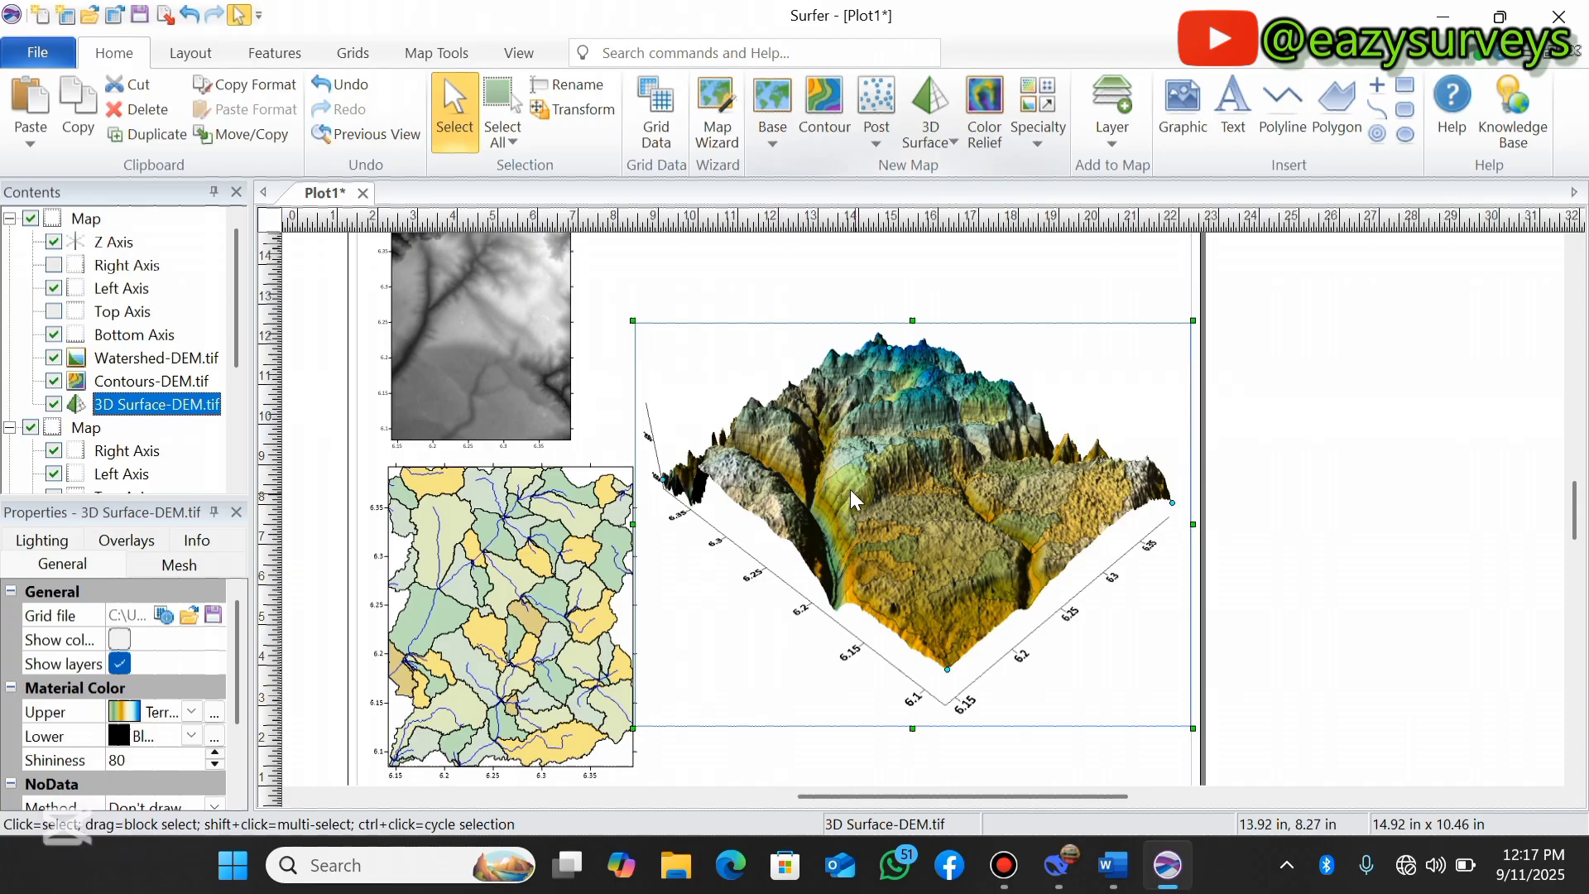
Examine the watershed and contour overlays on the 3D surface, both close up and as a whole.
scroll(851, 489, "up", 4)
scroll(886, 545, "up", 1)
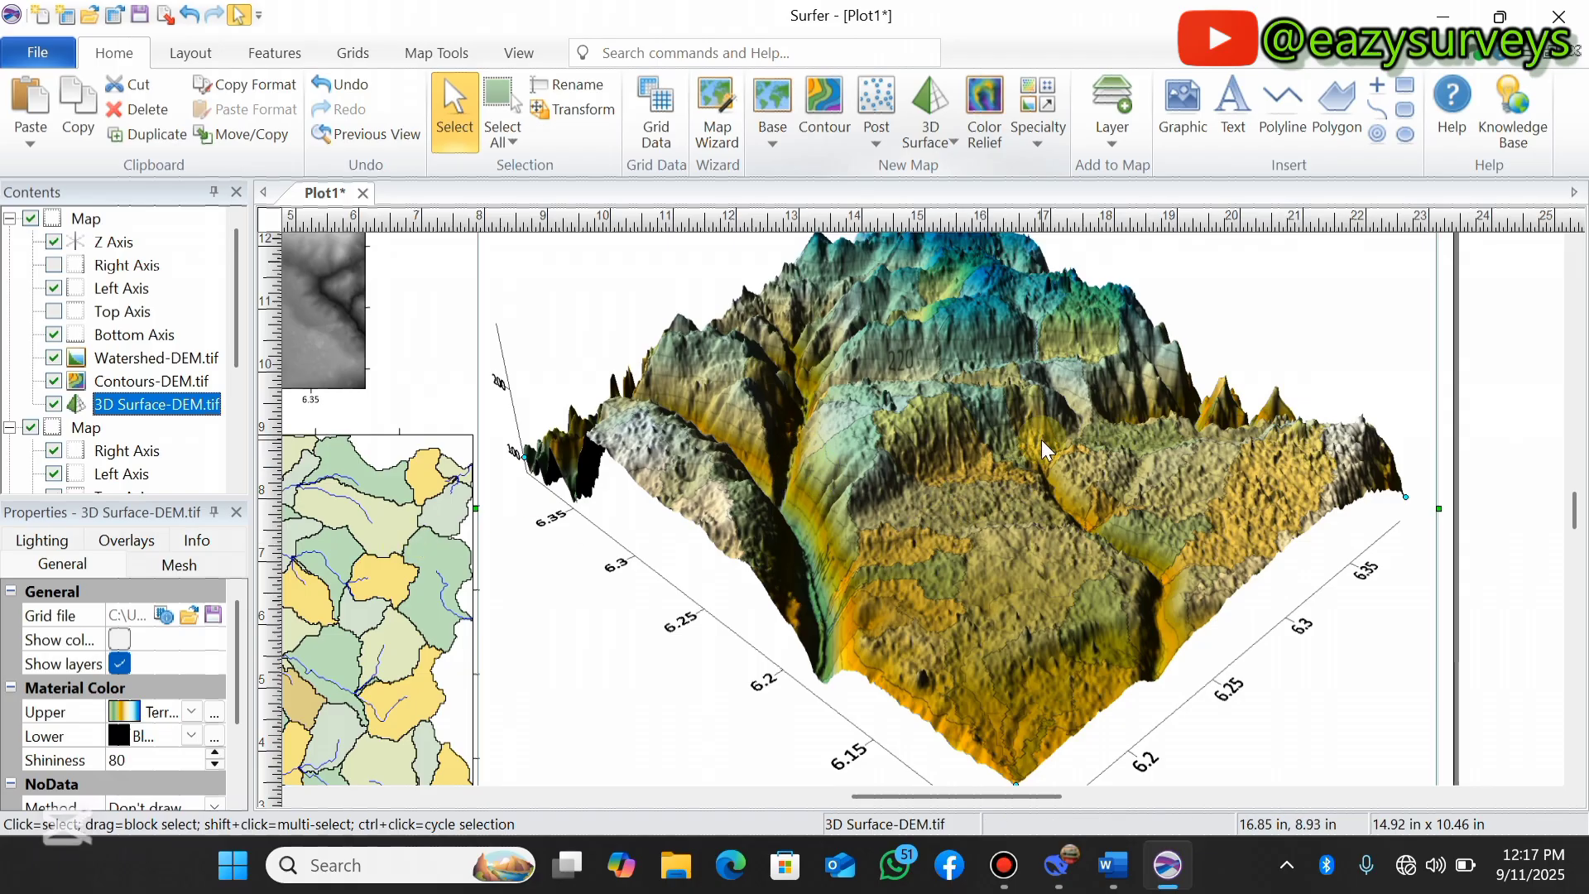
scroll(1078, 520, "up", 1)
scroll(1079, 517, "up", 1)
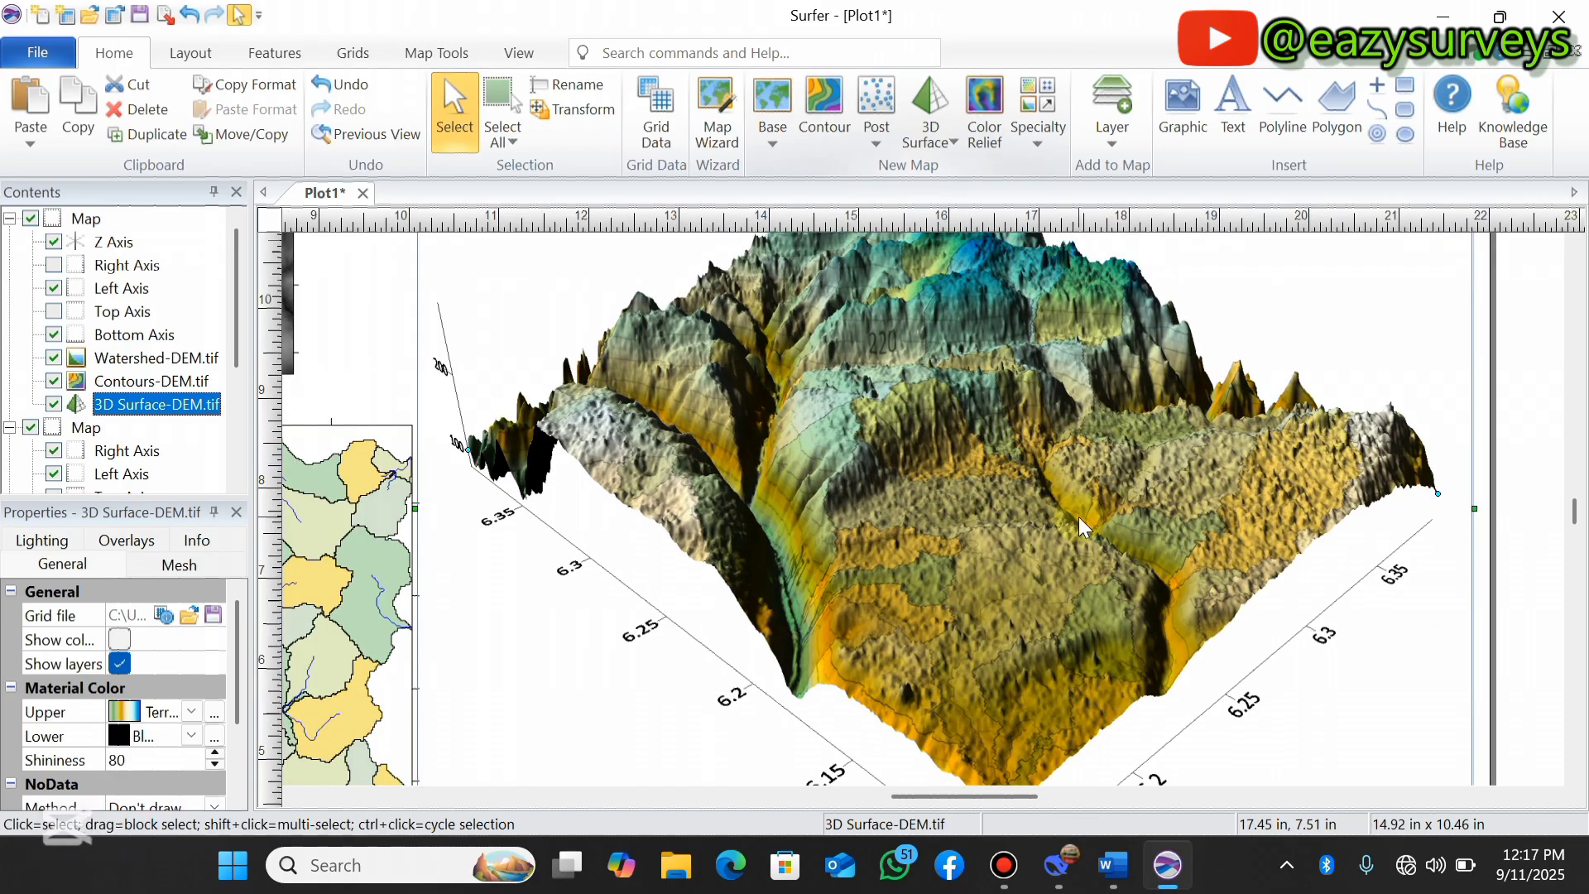
scroll(1079, 516, "up", 1)
scroll(1079, 516, "down", 3)
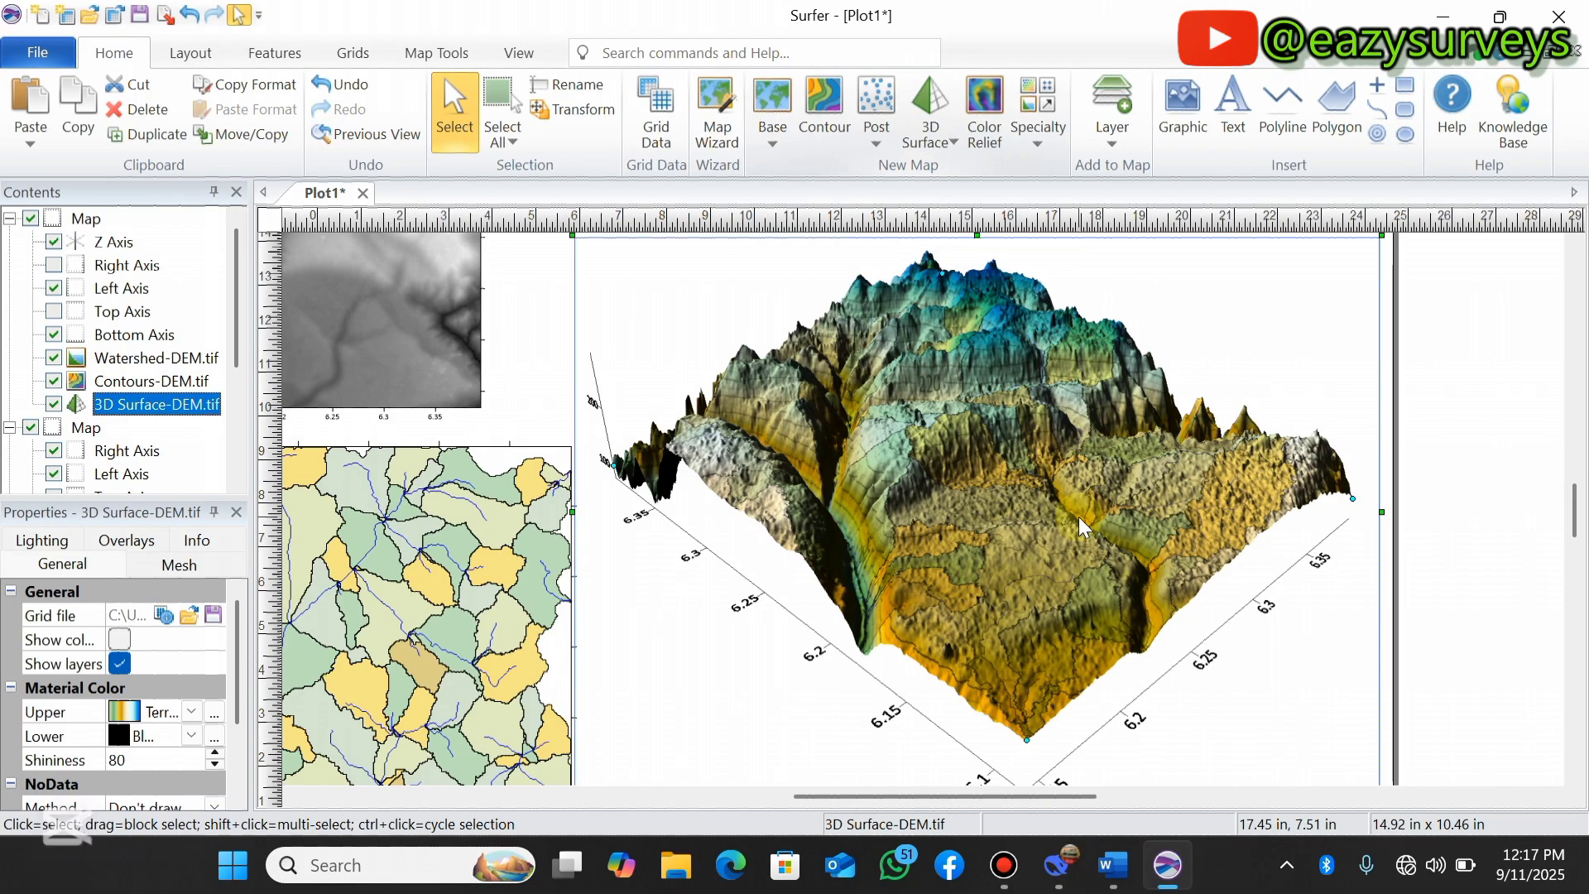
scroll(1079, 516, "down", 1)
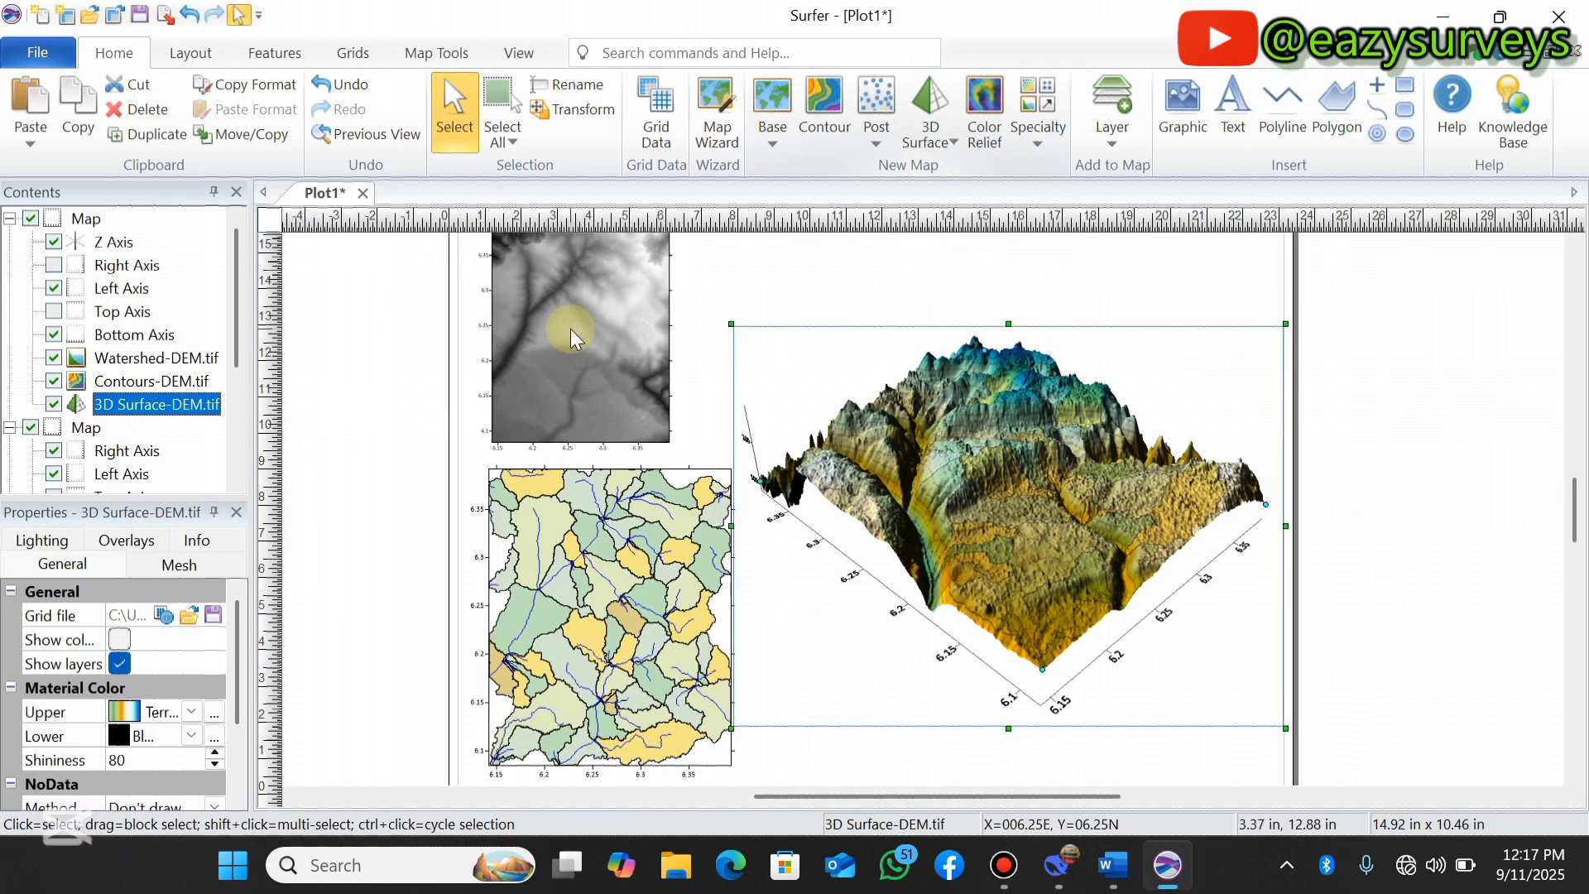
Delete the grayscale DEM base map and the separate 2D watershed map, keeping only the 3D surface map on the page.
left_click(572, 334)
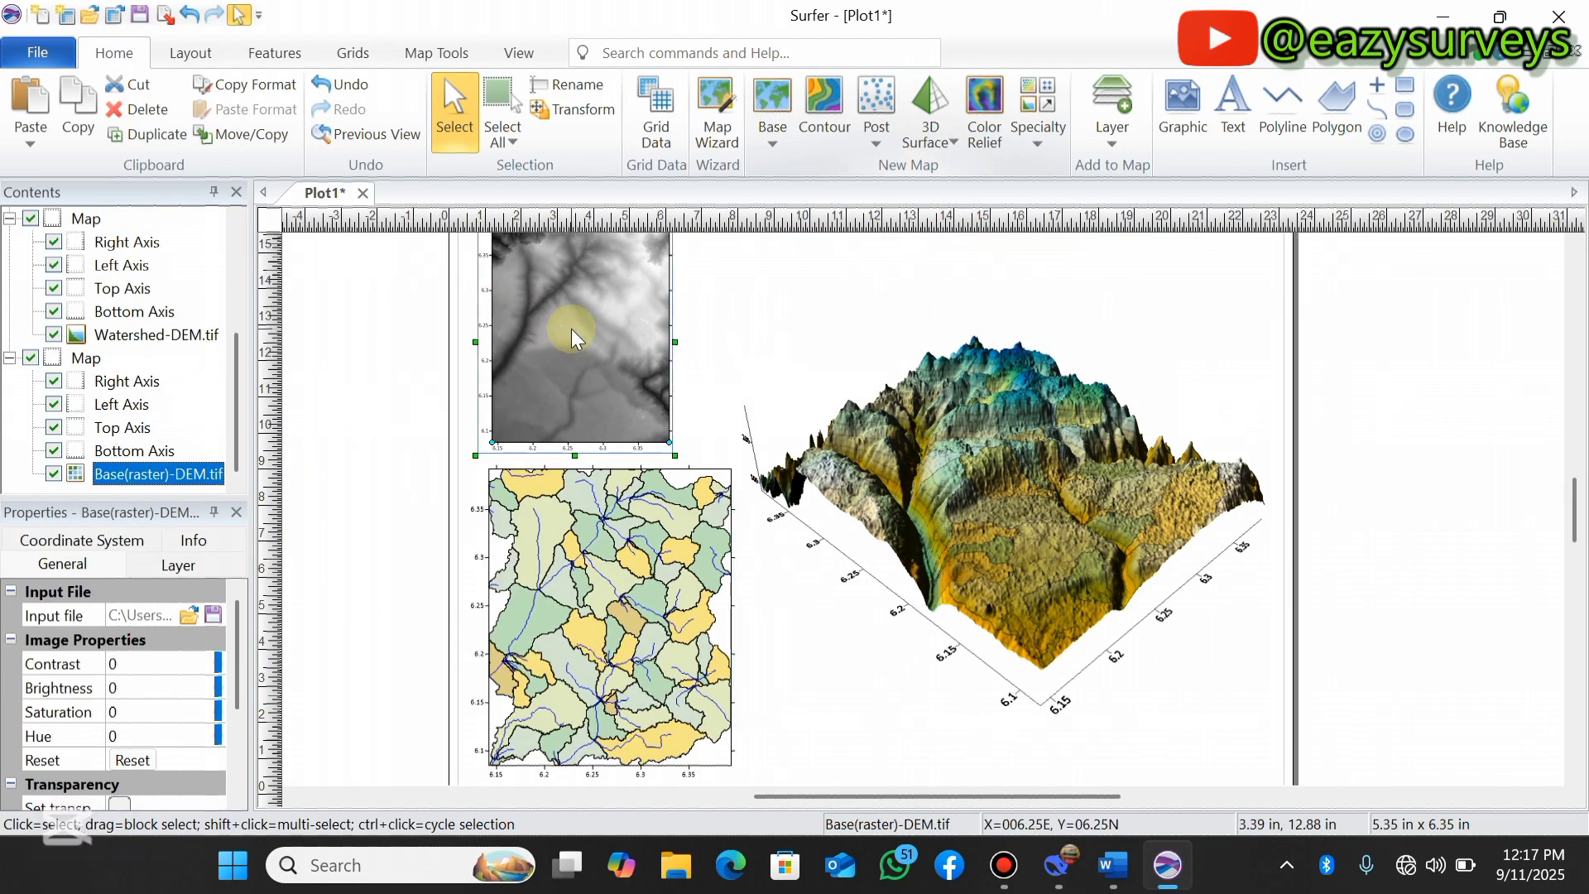
key("Delete")
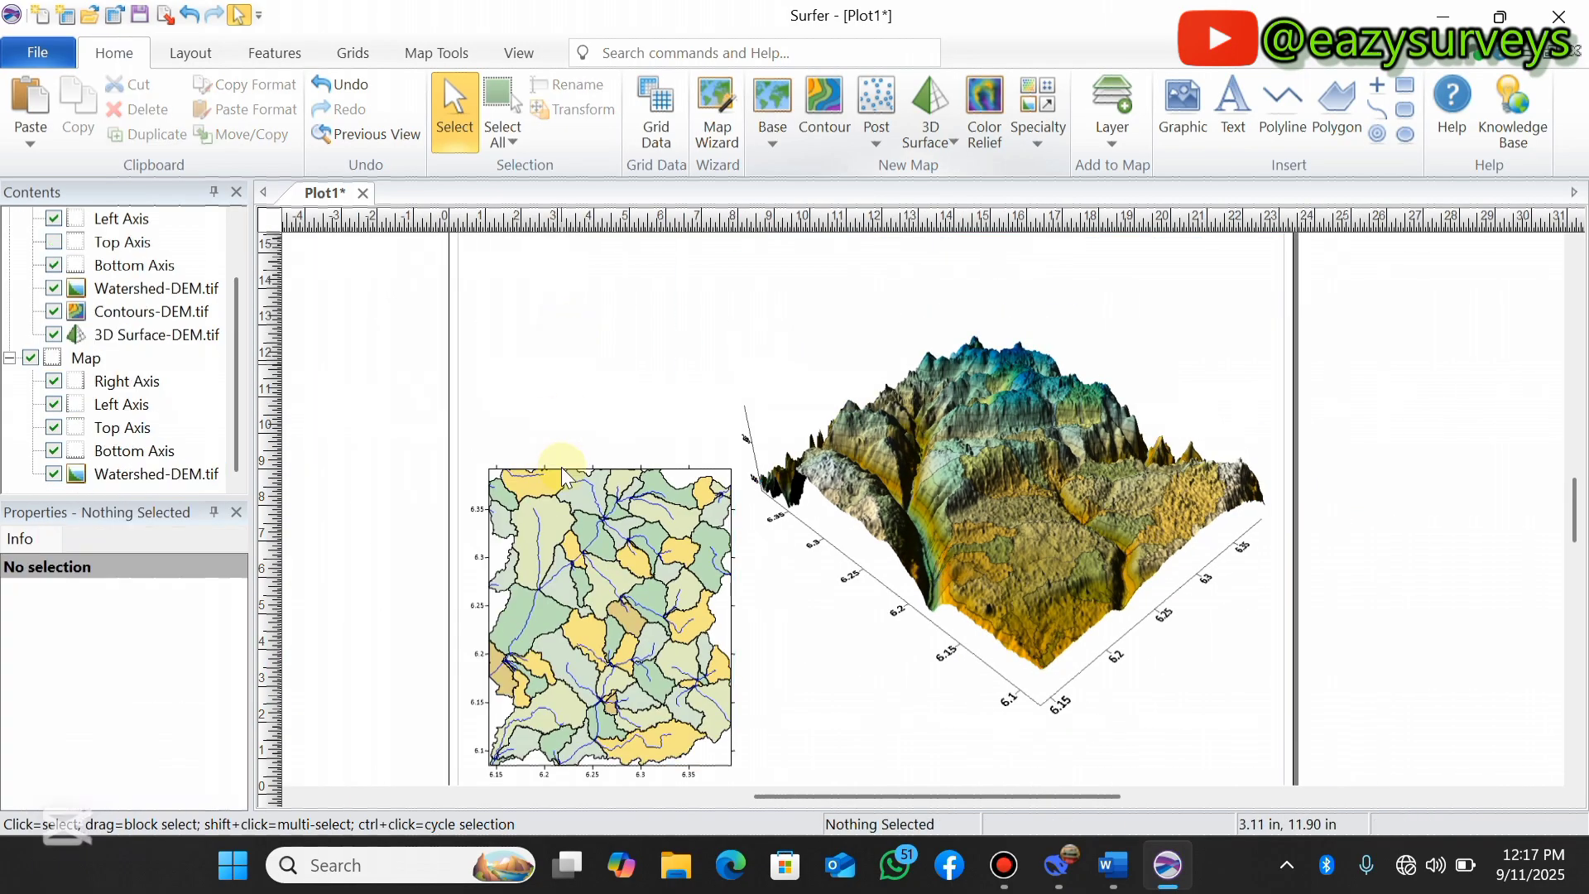
left_click(578, 528)
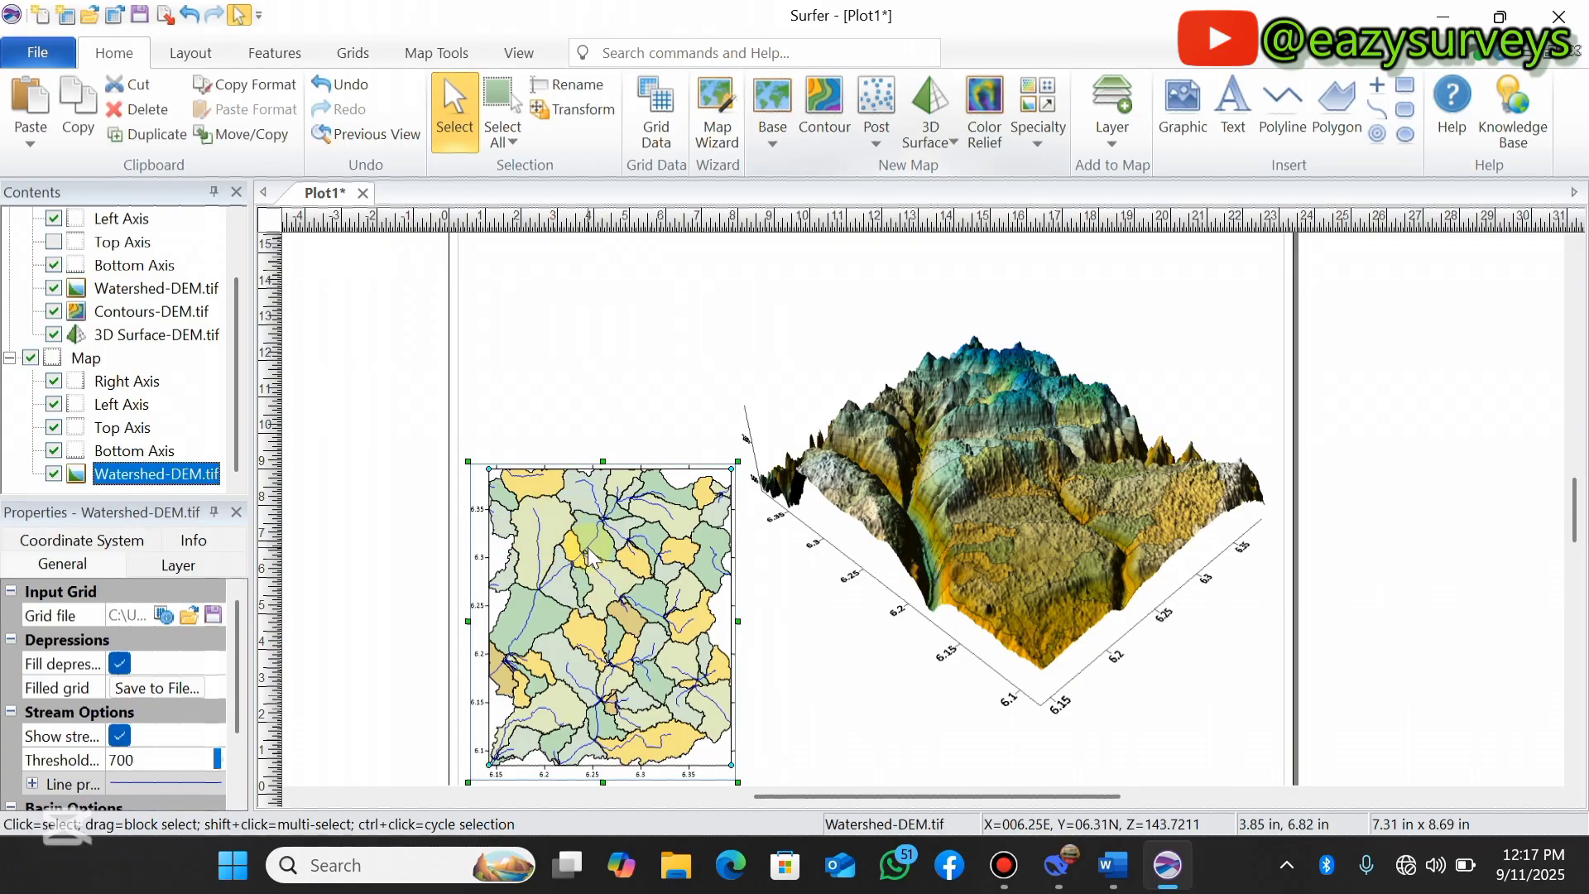
key("Delete")
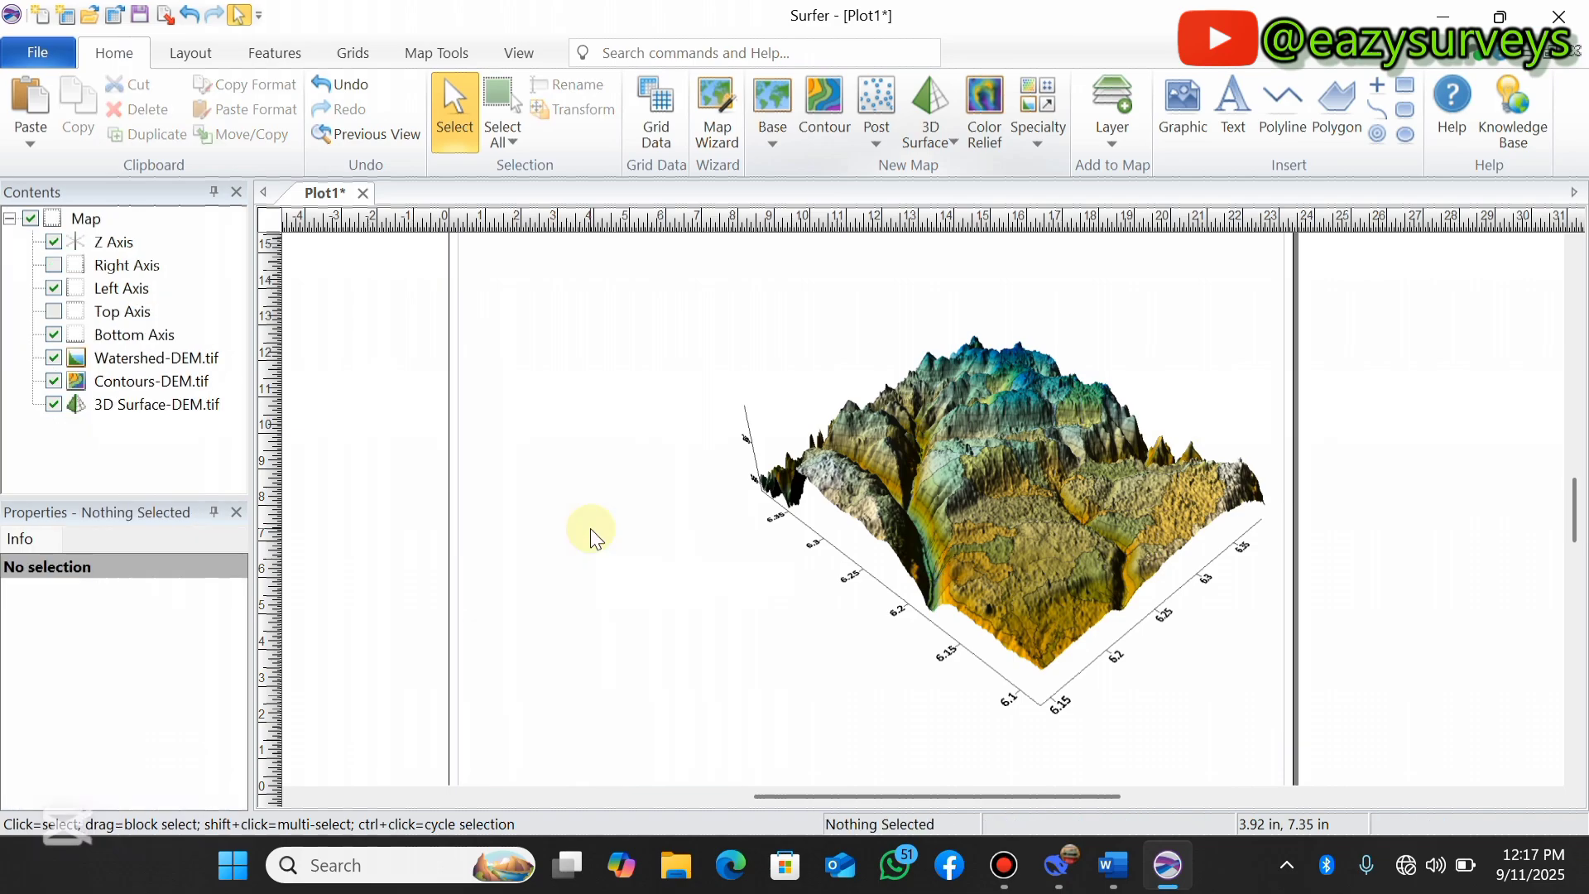
Move the 3D surface map into the space freed on the page and enlarge it to about 20 by 14.5 in.
left_click(874, 471)
left_click_drag(795, 408, 585, 339)
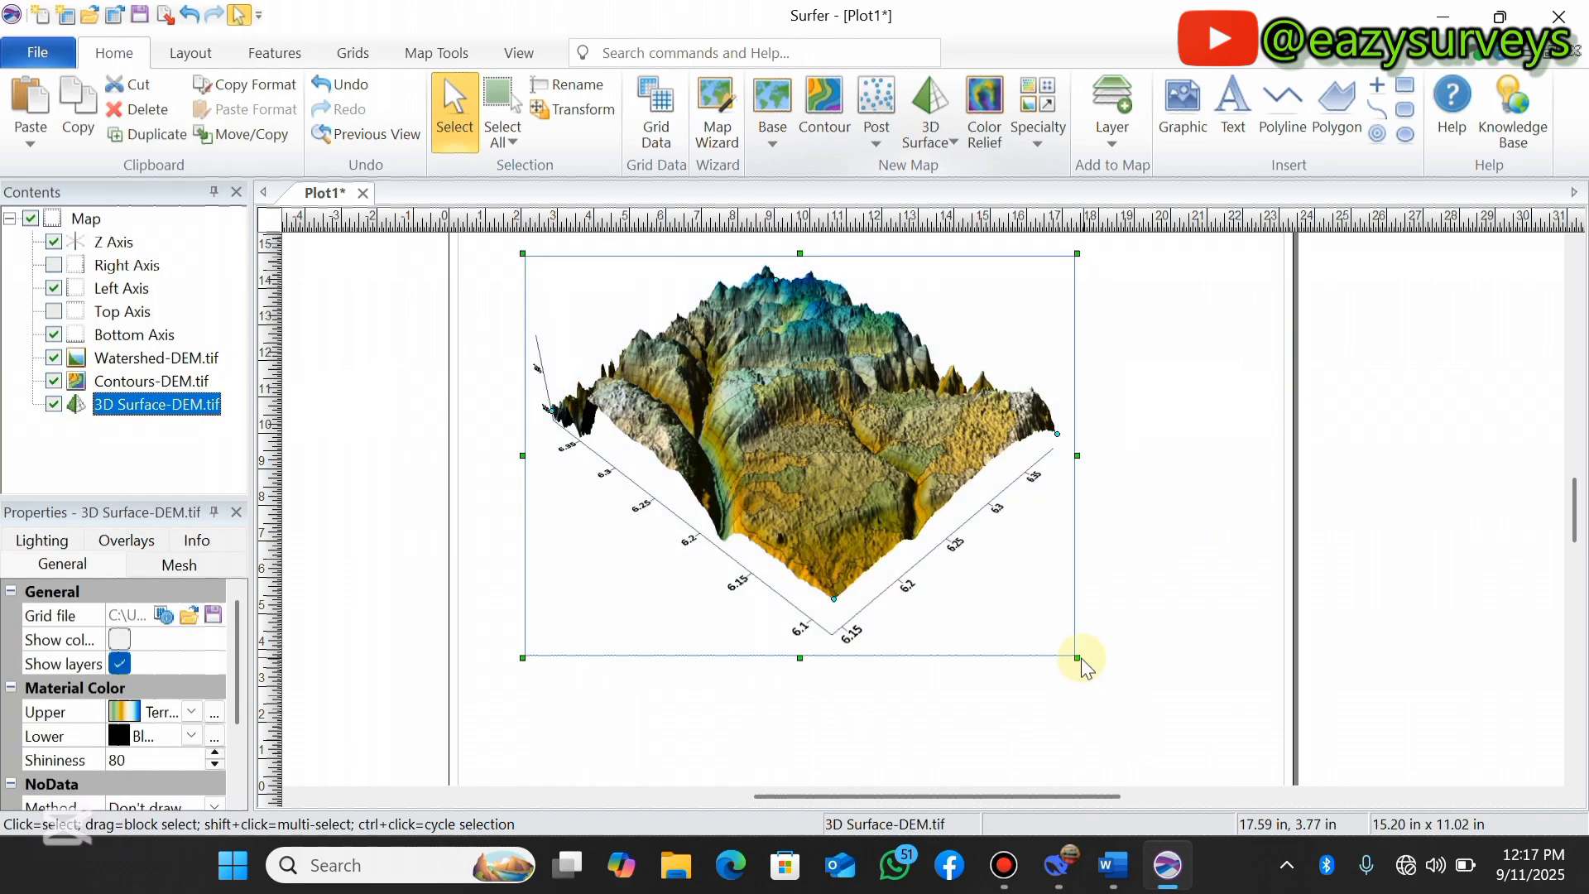
left_click_drag(1077, 658, 1202, 667)
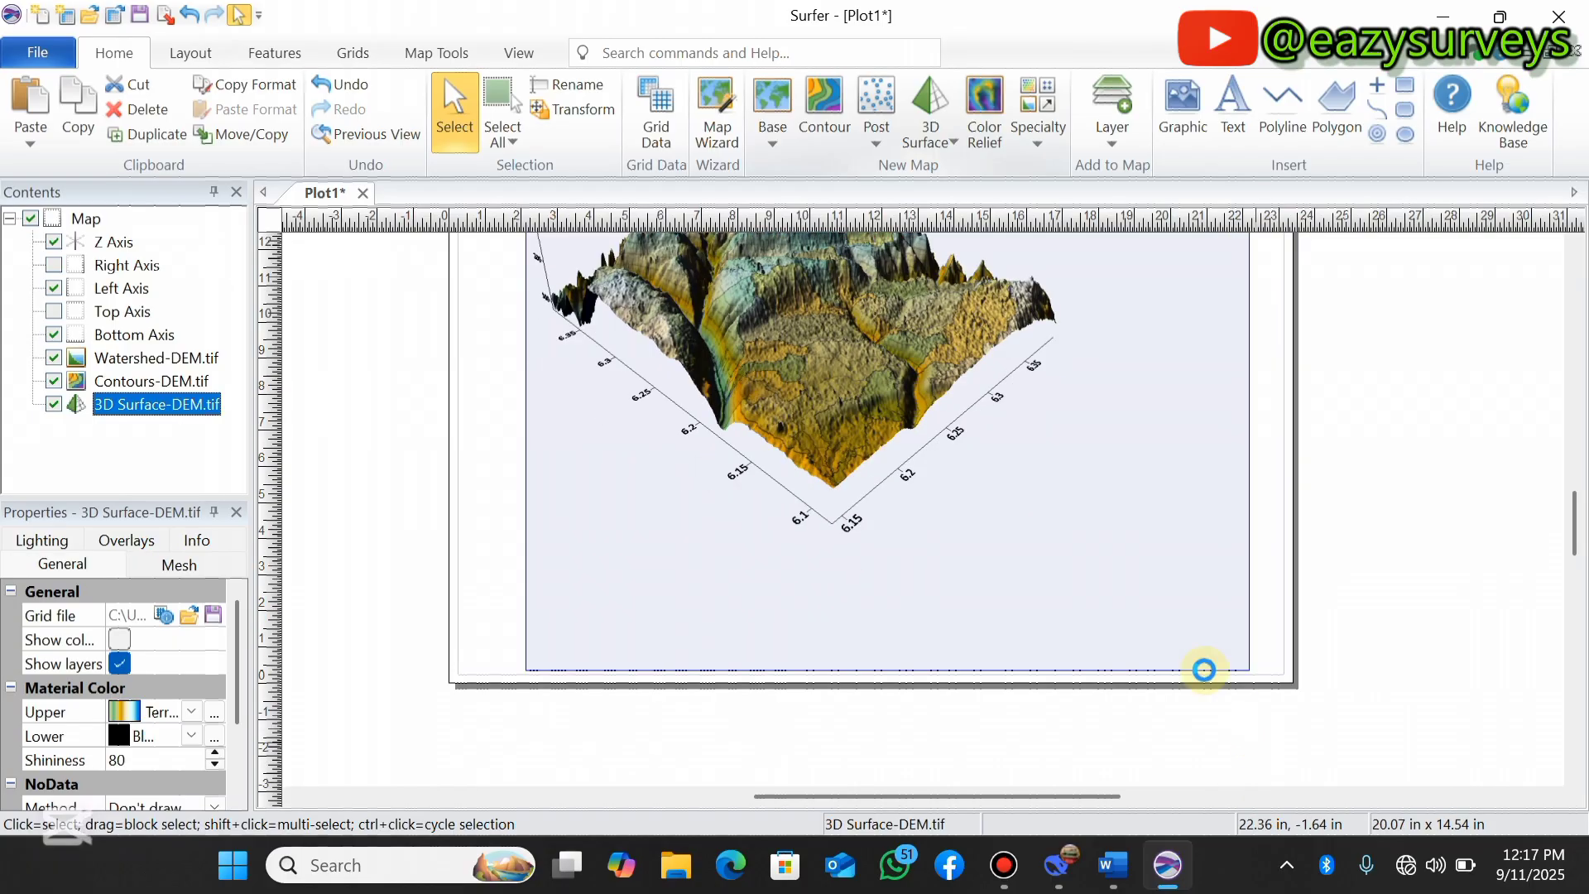
scroll(877, 388, "up", 1)
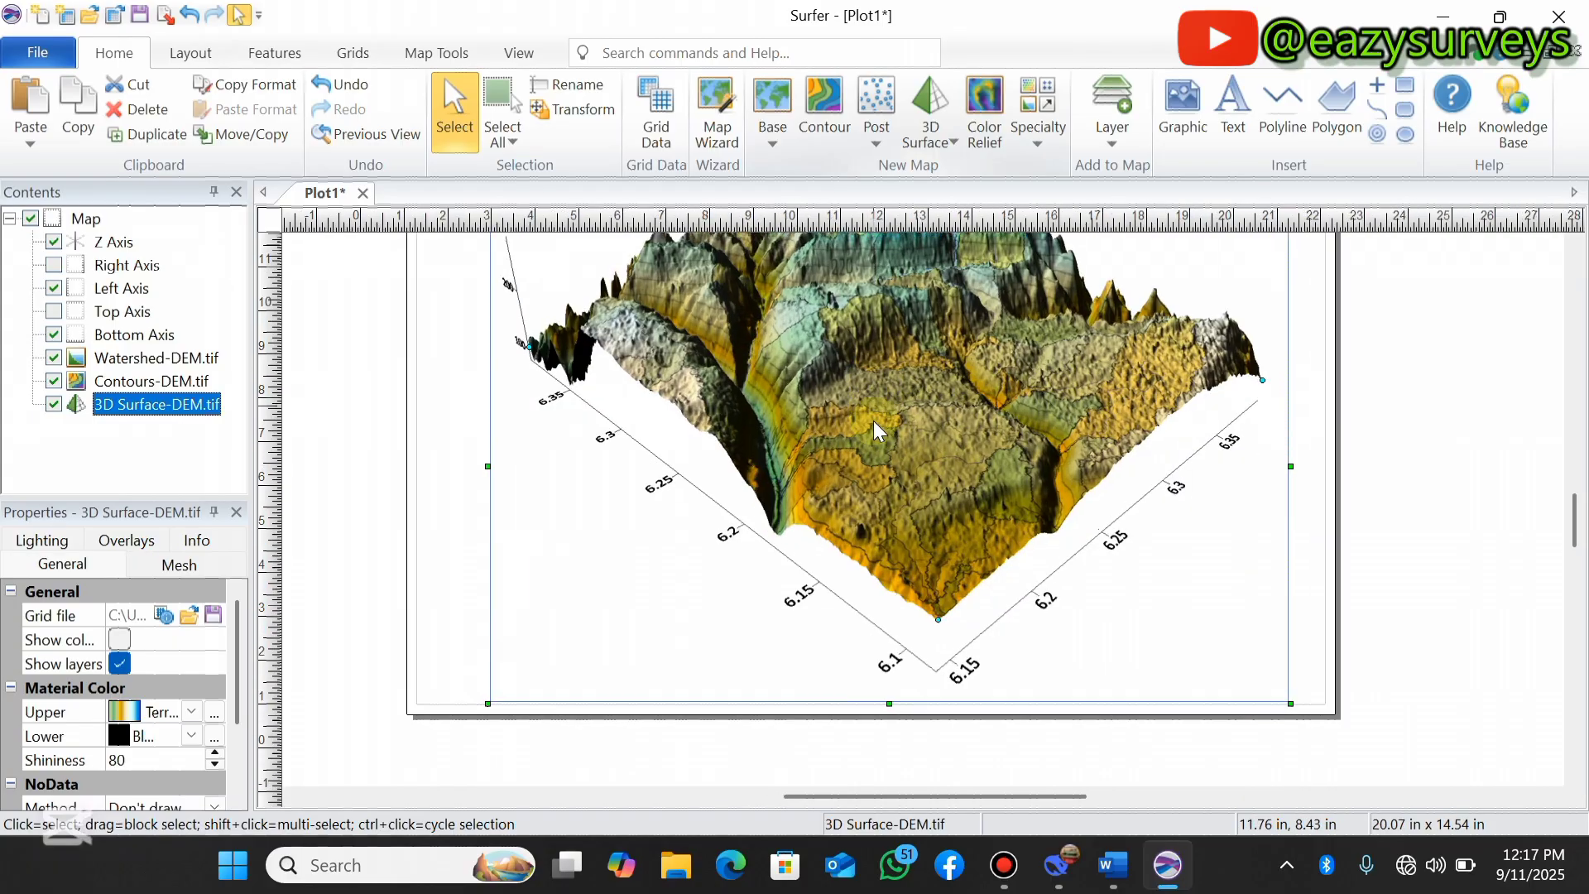